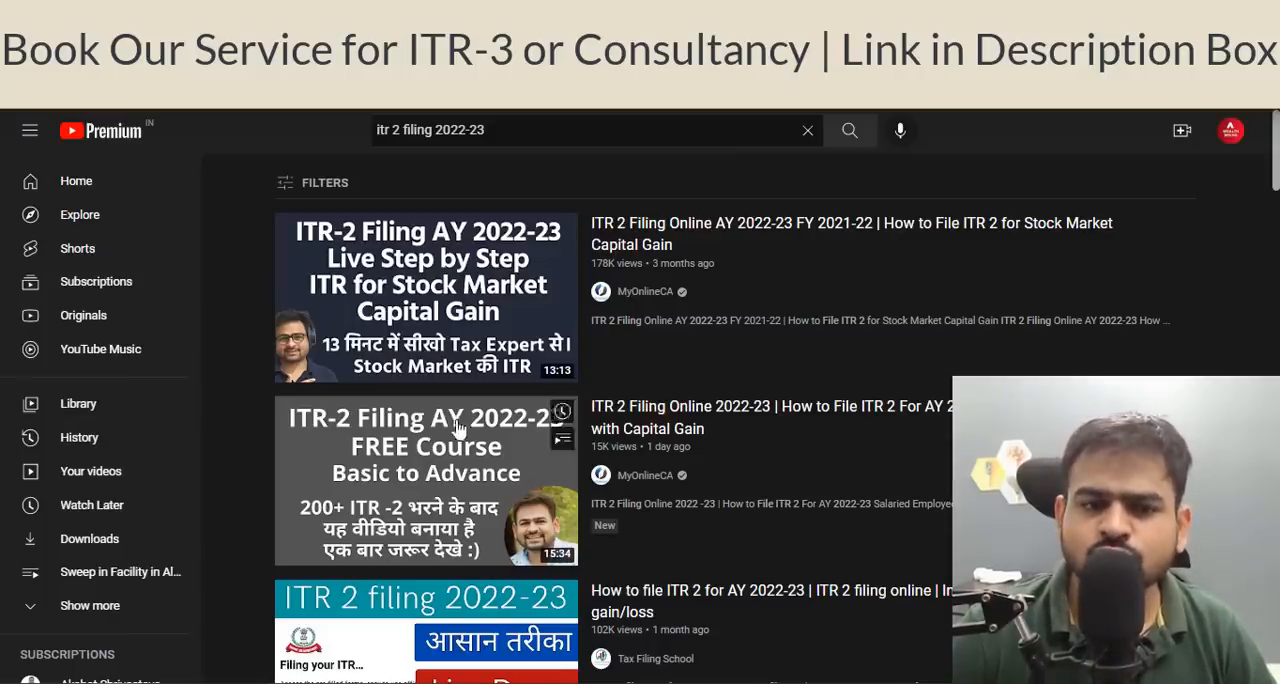
mouse_move(466, 253)
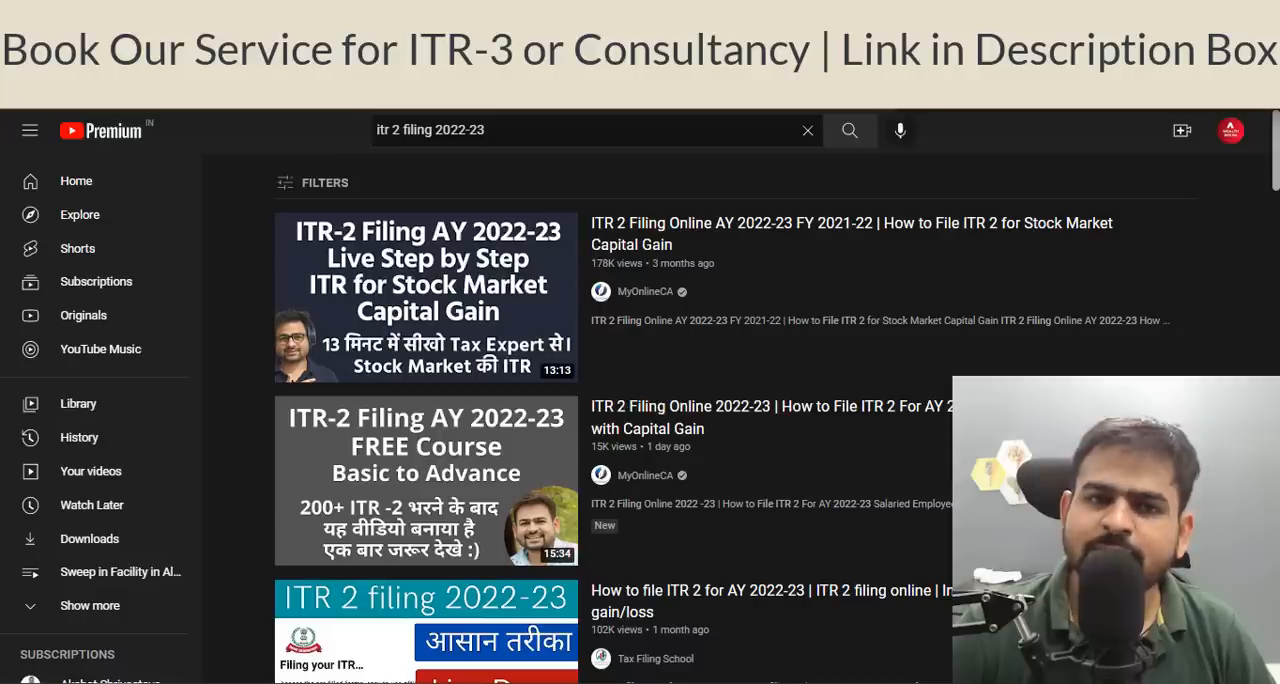
mouse_move(495, 438)
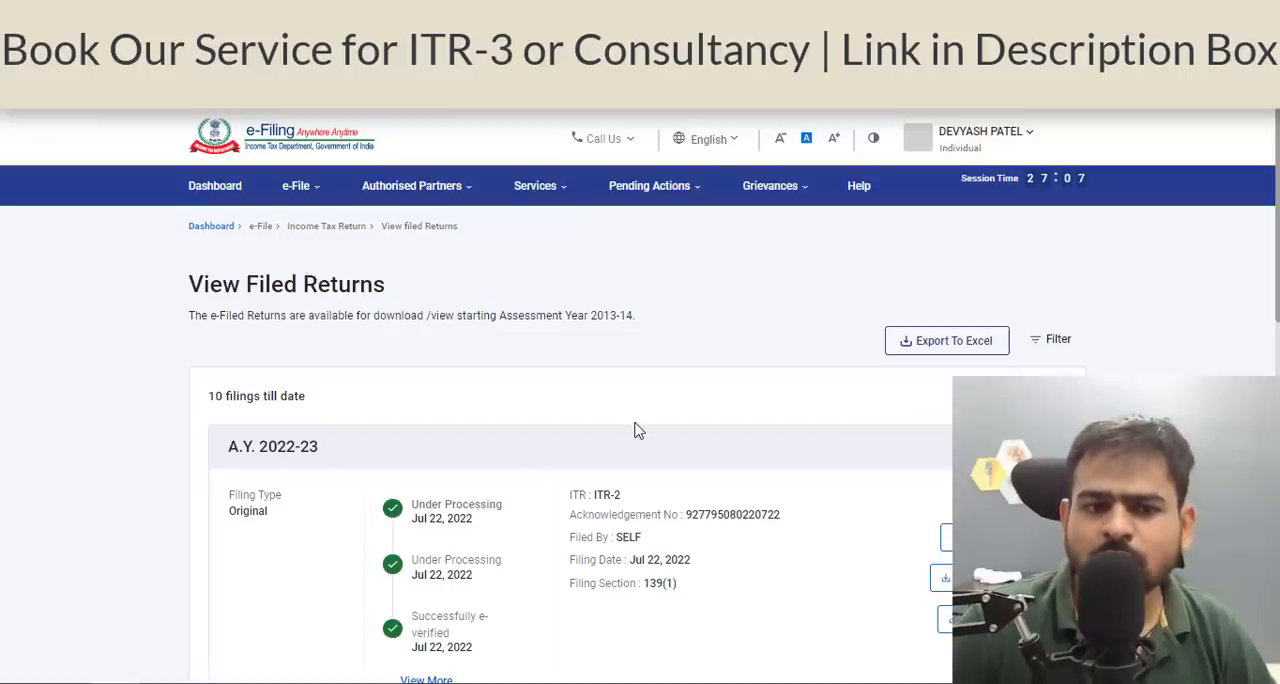
Review the Taxpayer Information Summary, including Business receipts, alongside the profit, turnover and charges on the Equity sheet of the Excel workbook.
left_click(543, 203)
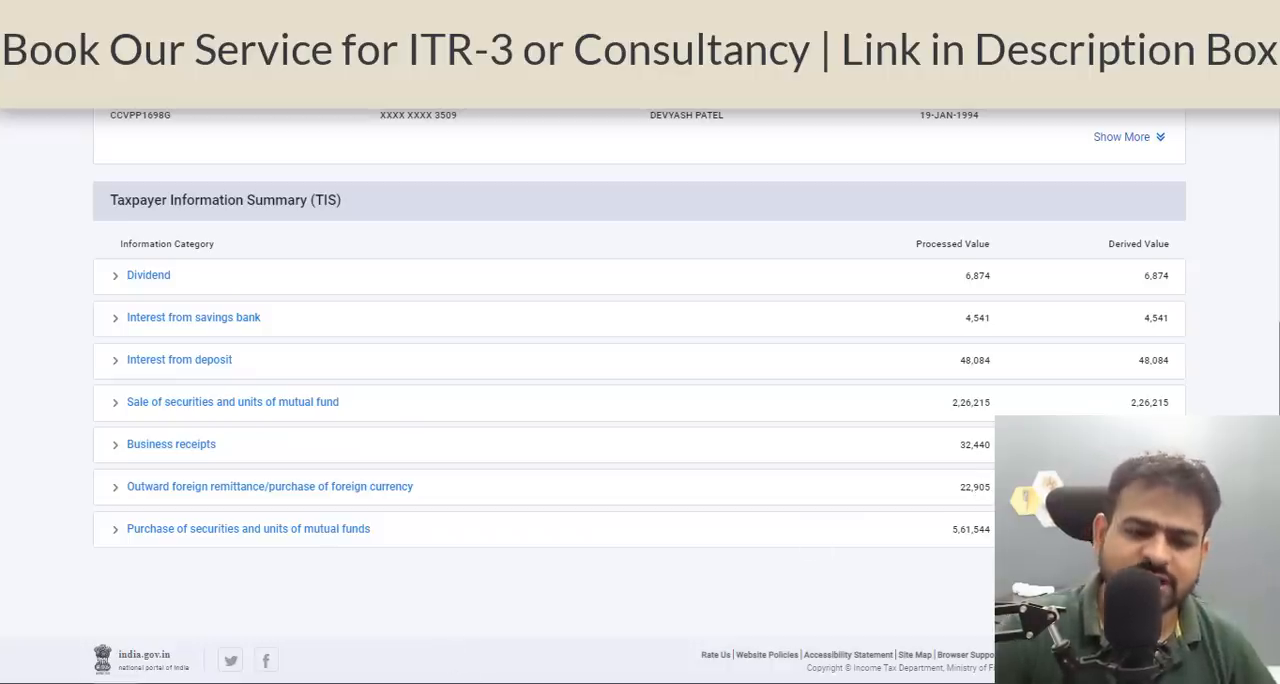
left_click(455, 683)
left_click(478, 478)
left_click(485, 443)
scroll(485, 443, "down", 1)
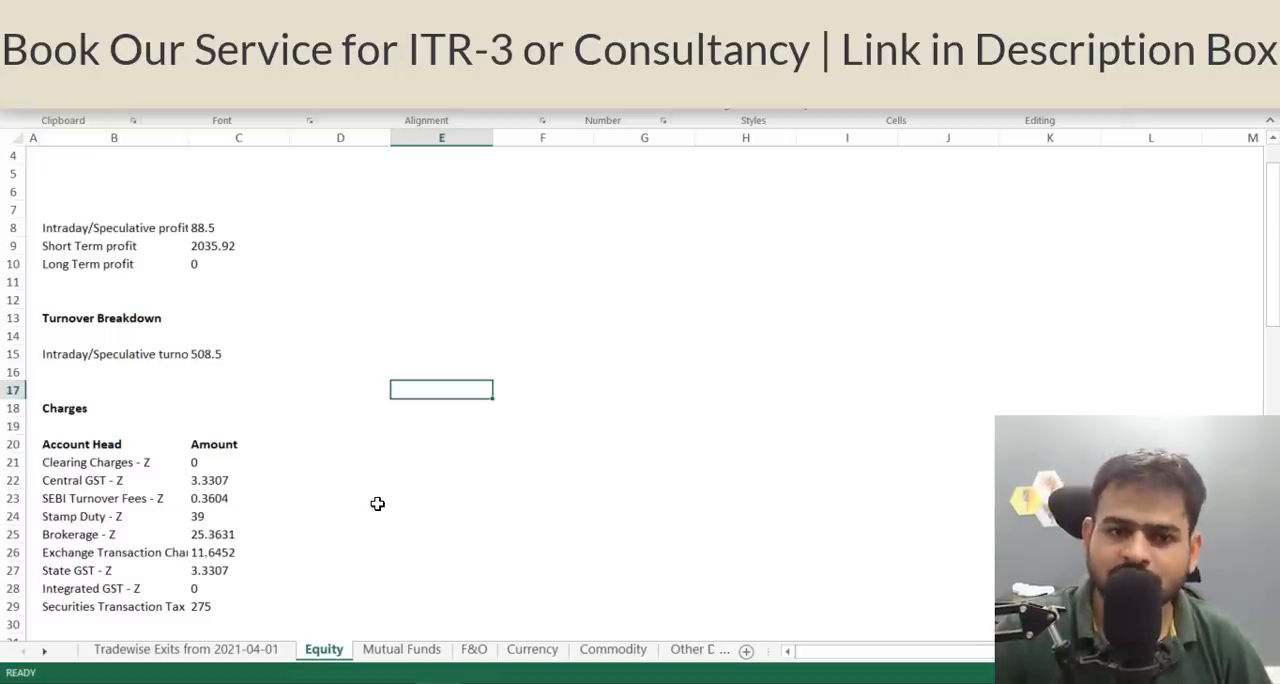
key("alt+Tab")
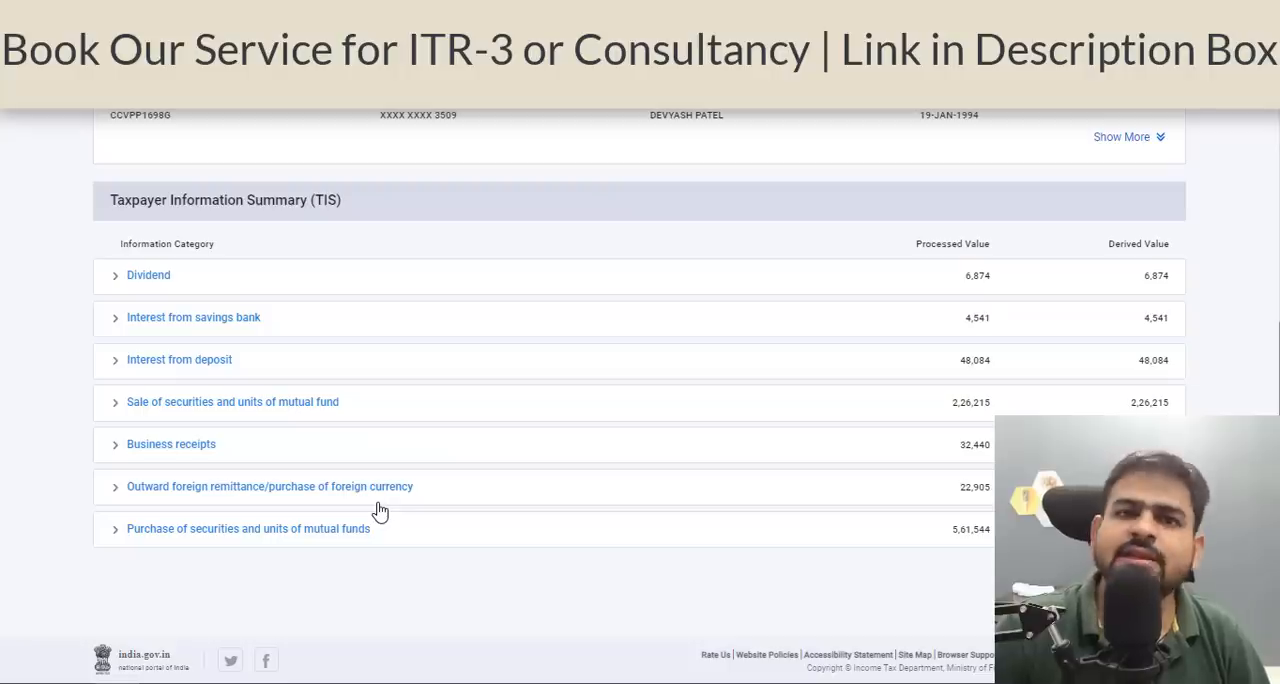
left_click(171, 444)
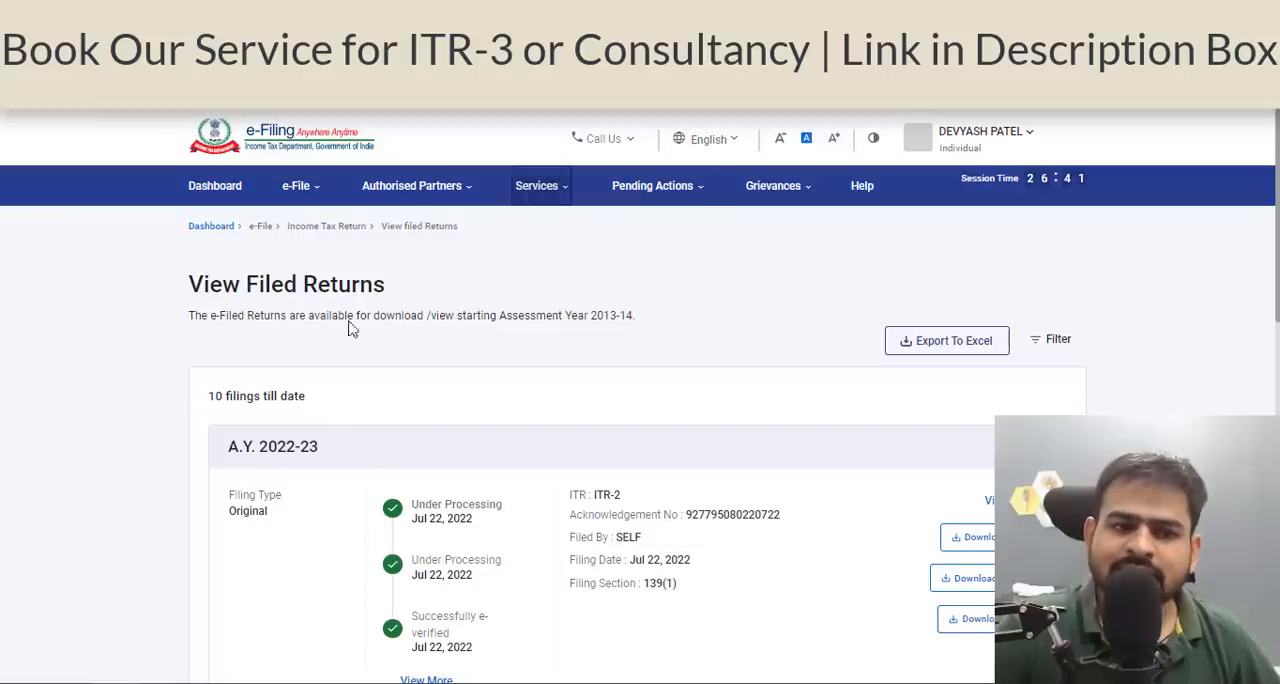
Begin filing an income tax return for assessment year 2022-23 in online mode.
mouse_move(290, 203)
mouse_move(312, 228)
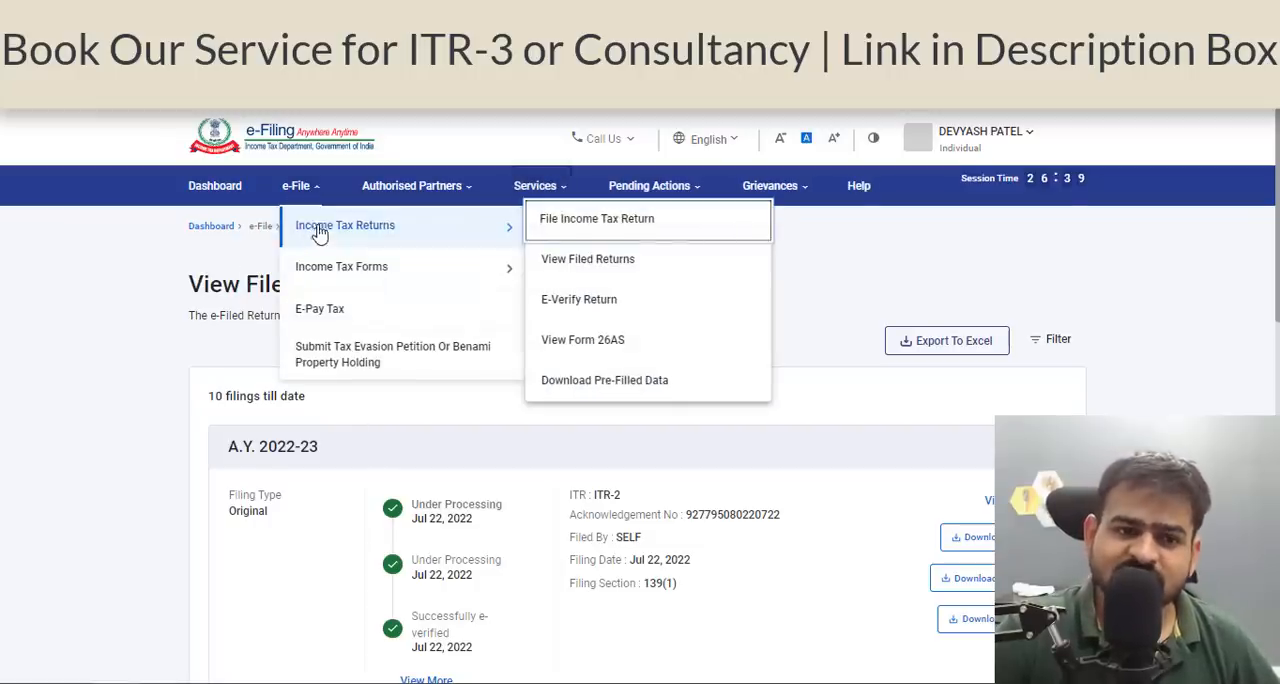
left_click(576, 233)
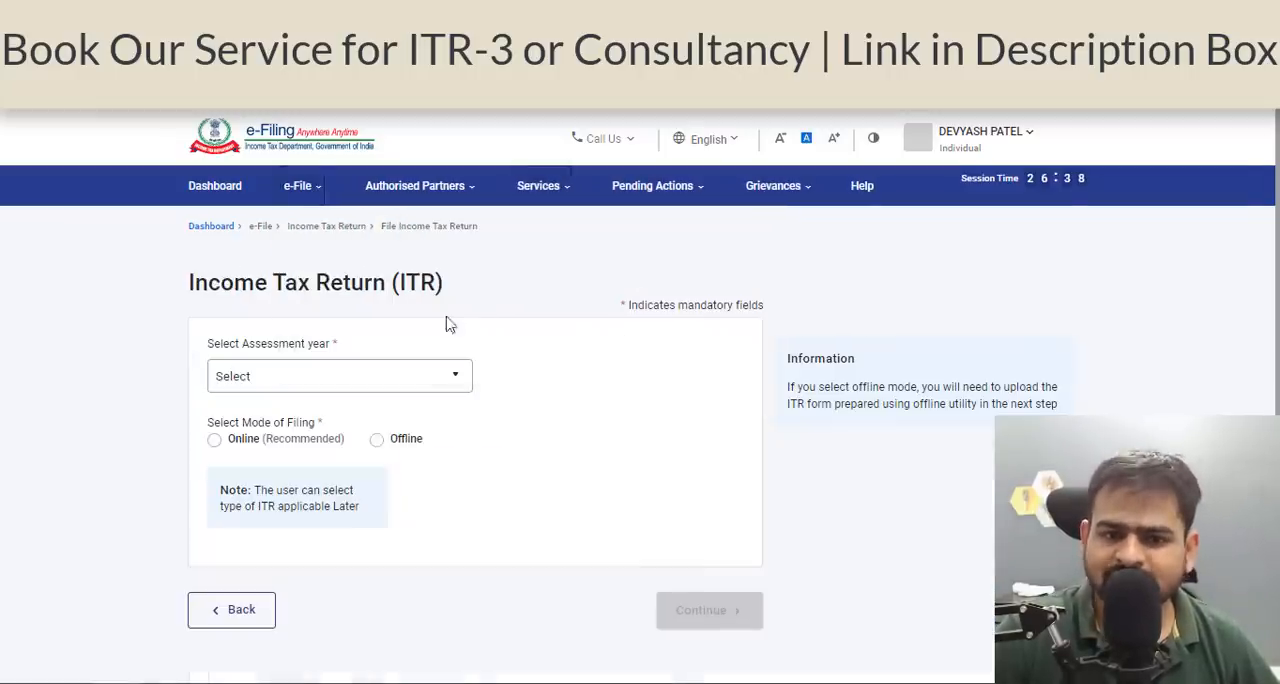
left_click(390, 384)
double_click(342, 458)
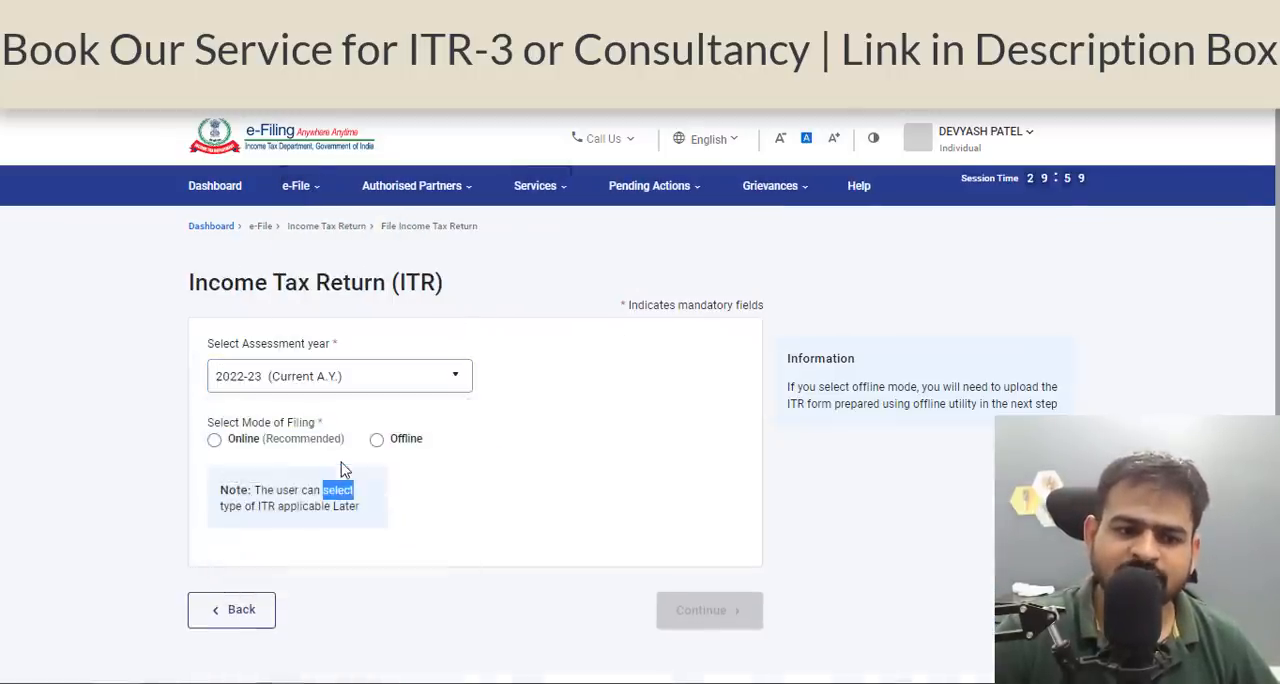
left_click(278, 440)
left_click(705, 612)
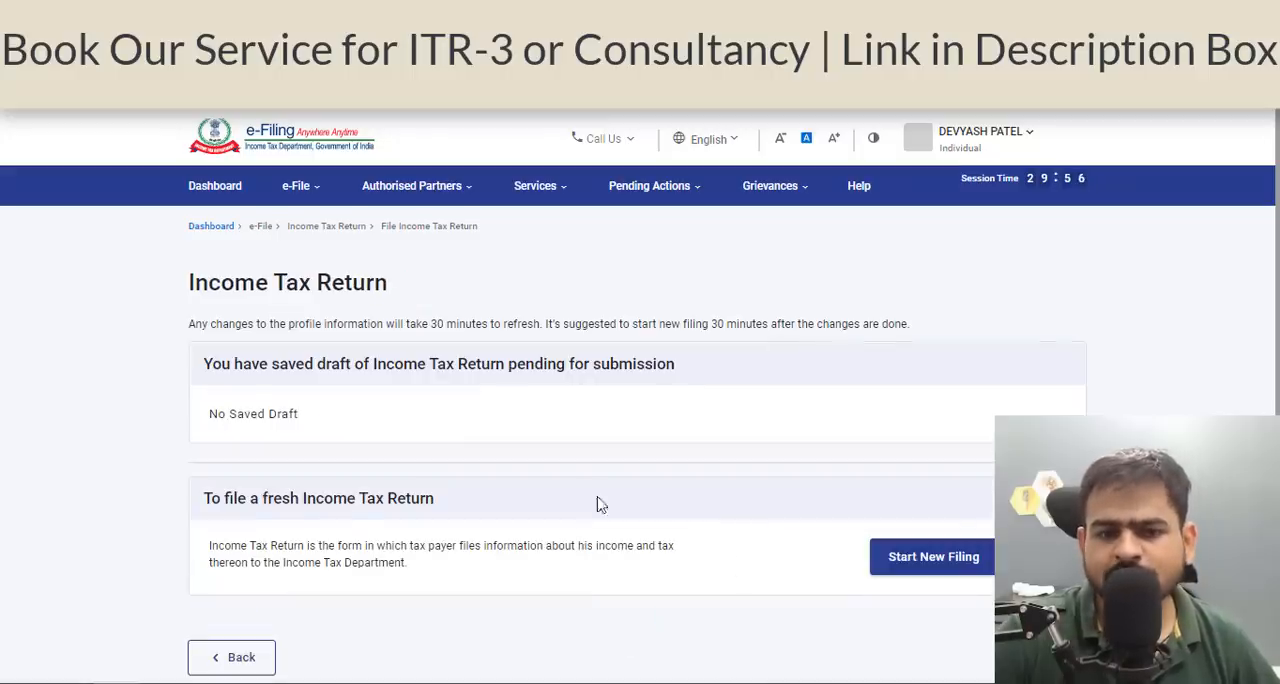
Start a new filing with Individual status and proceed with the ITR-3 form.
left_click(917, 567)
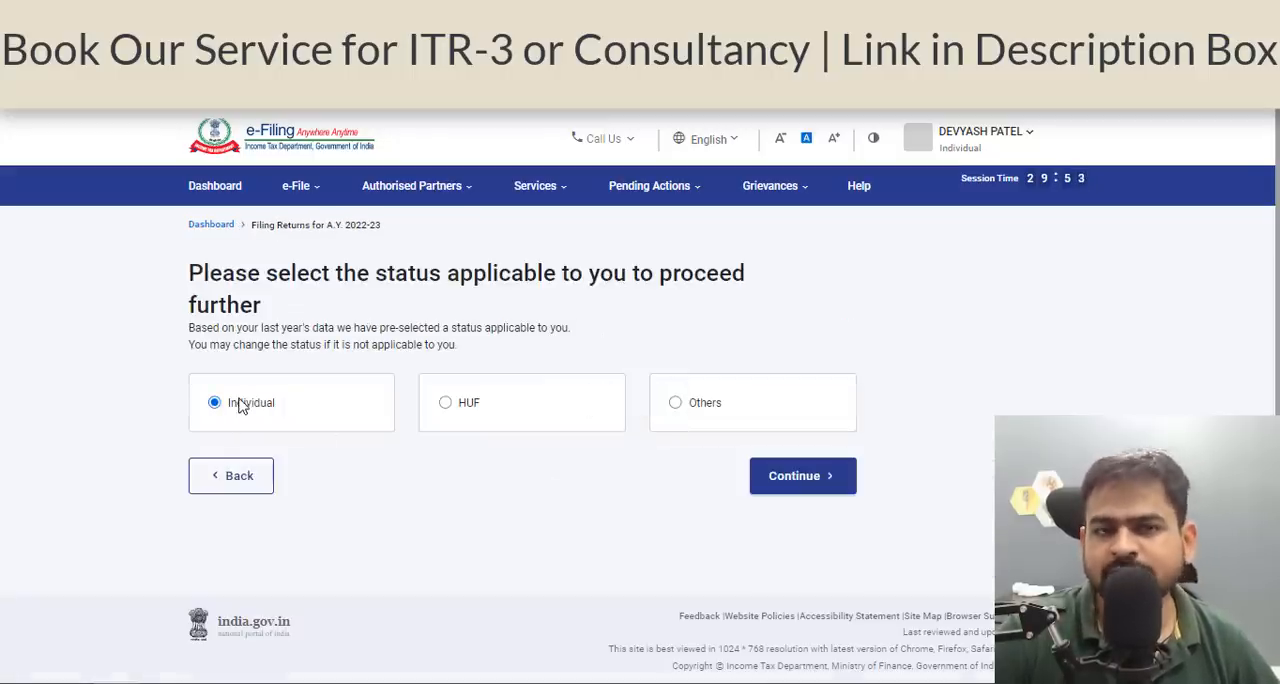
left_click(786, 476)
left_click(647, 432)
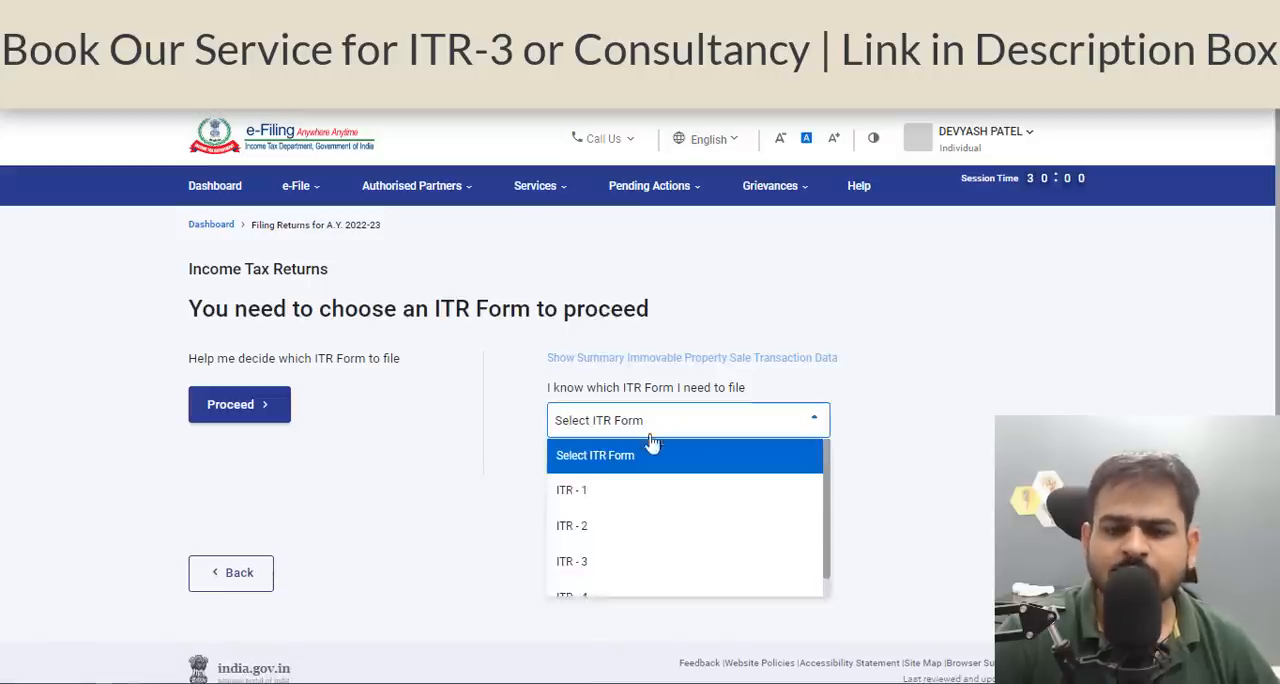
left_click(614, 563)
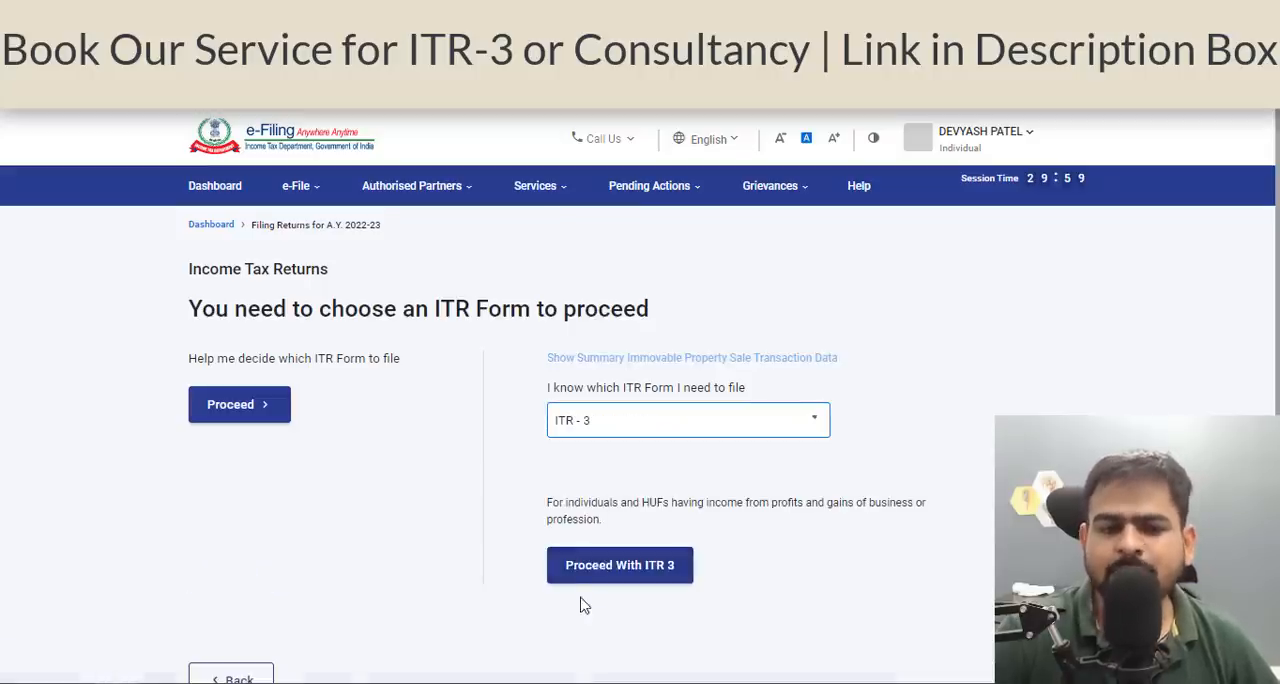
left_click(648, 576)
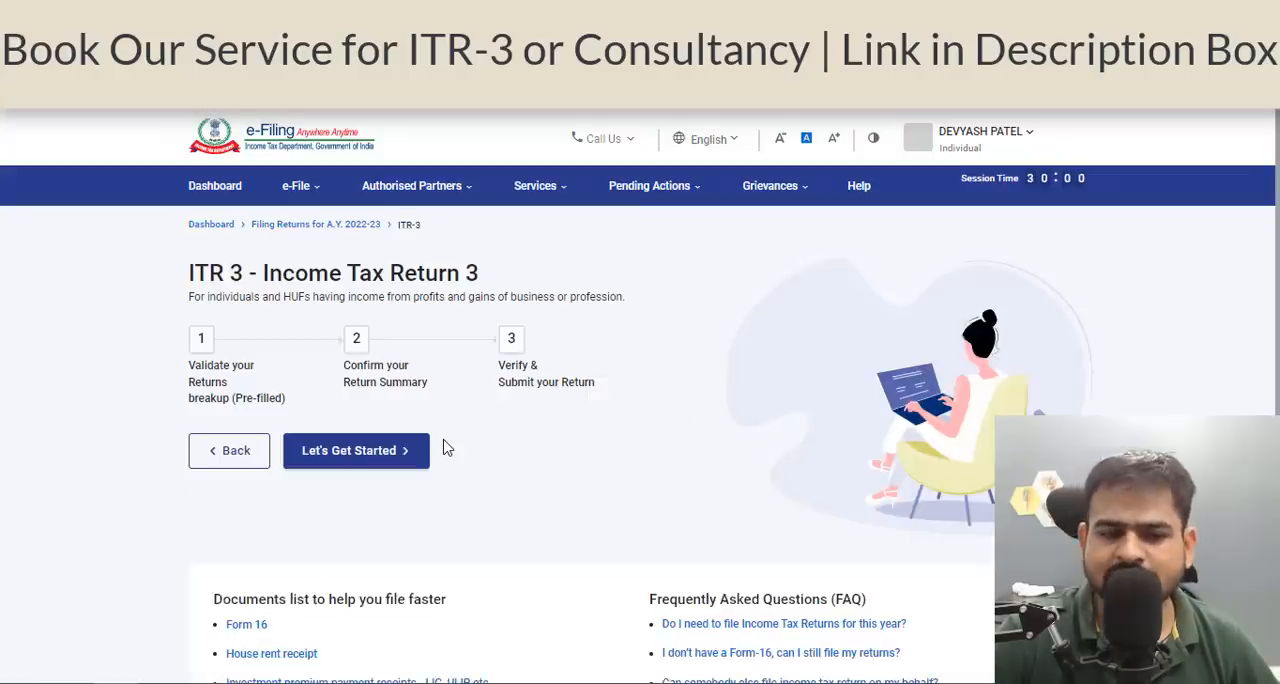
Get started with the ITR-3 return and give Others as the reason for filing.
left_click(372, 460)
left_click_drag(446, 370, 563, 372)
scroll(563, 300, "down", 5)
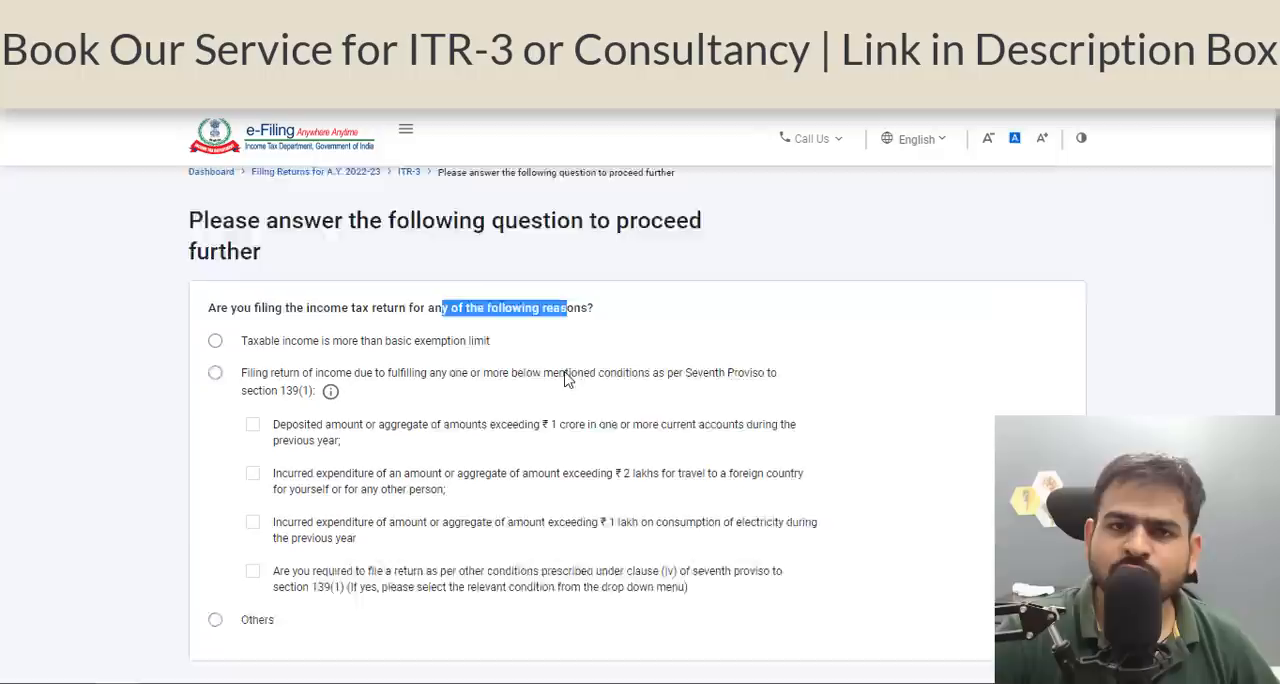
left_click(340, 503)
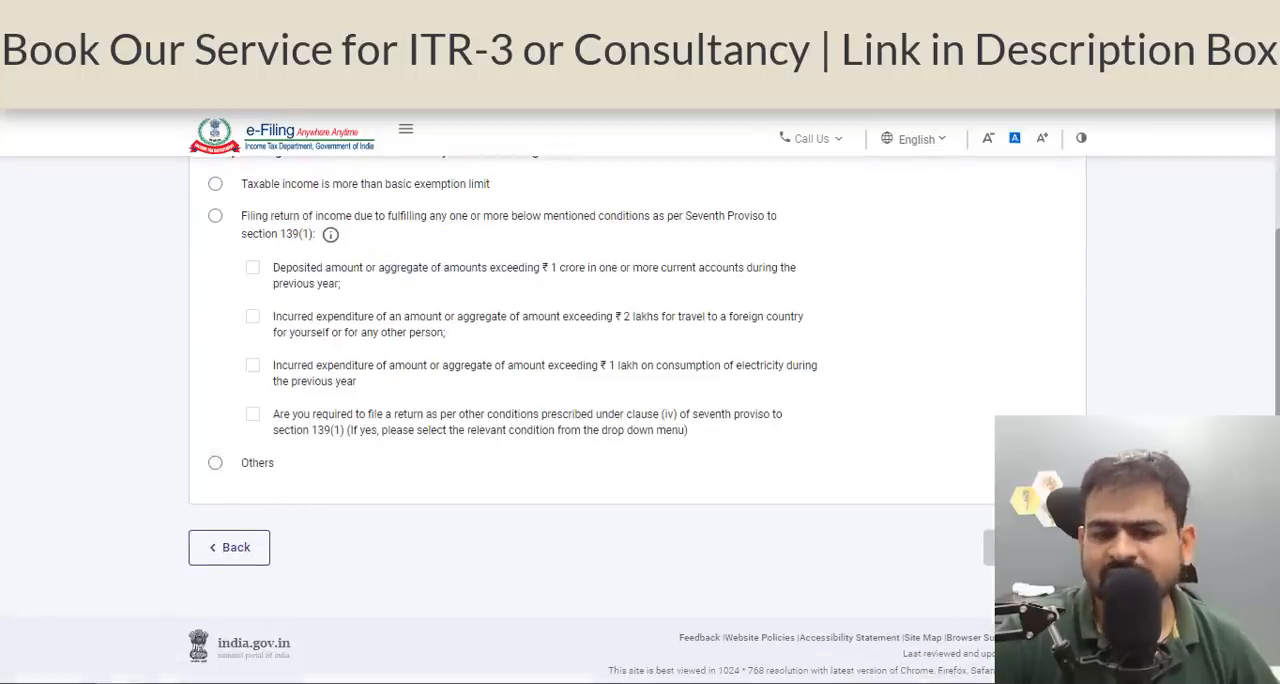
left_click(214, 464)
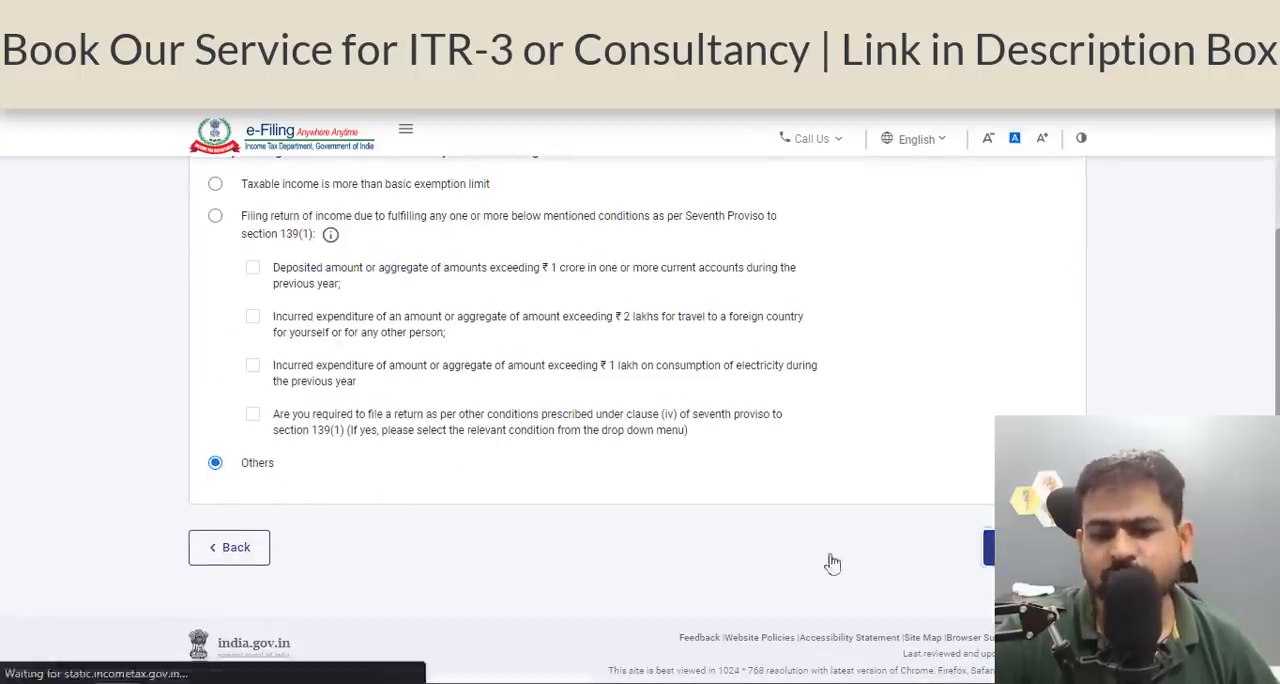
scroll(755, 490, "down", 2)
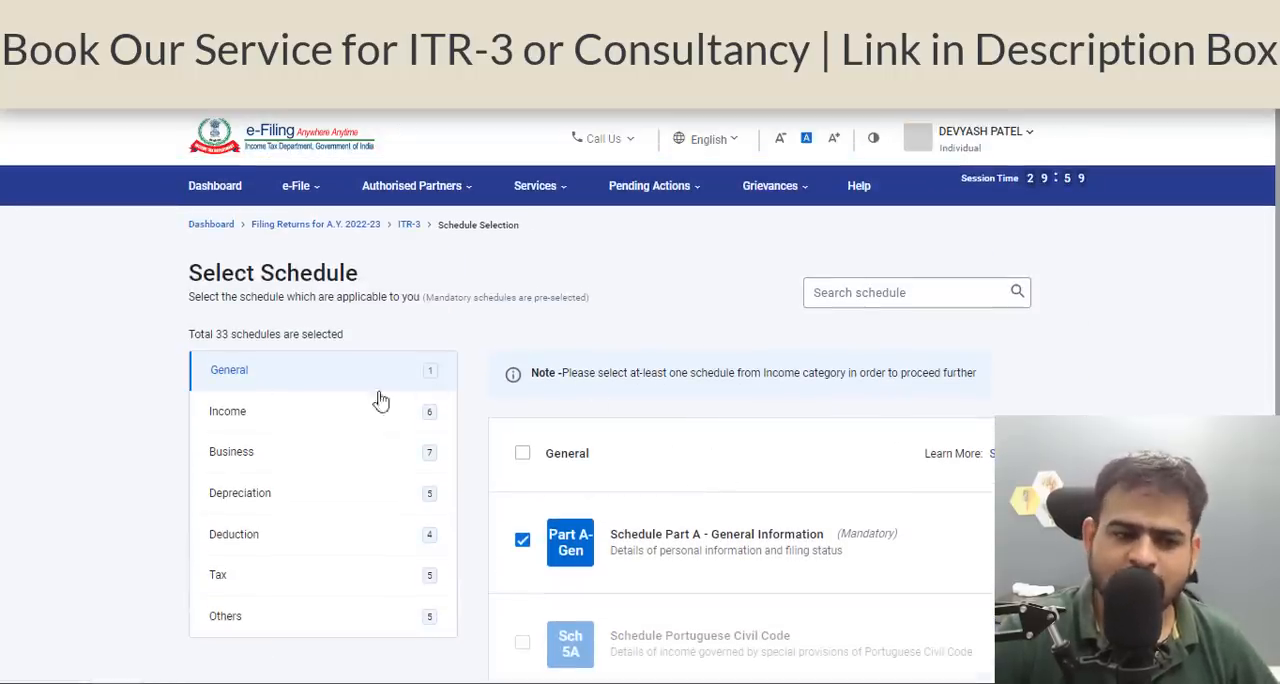
Add Schedule House Property to the selected Income schedules and check the remaining income schedules.
left_click(337, 411)
scroll(780, 432, "down", 3)
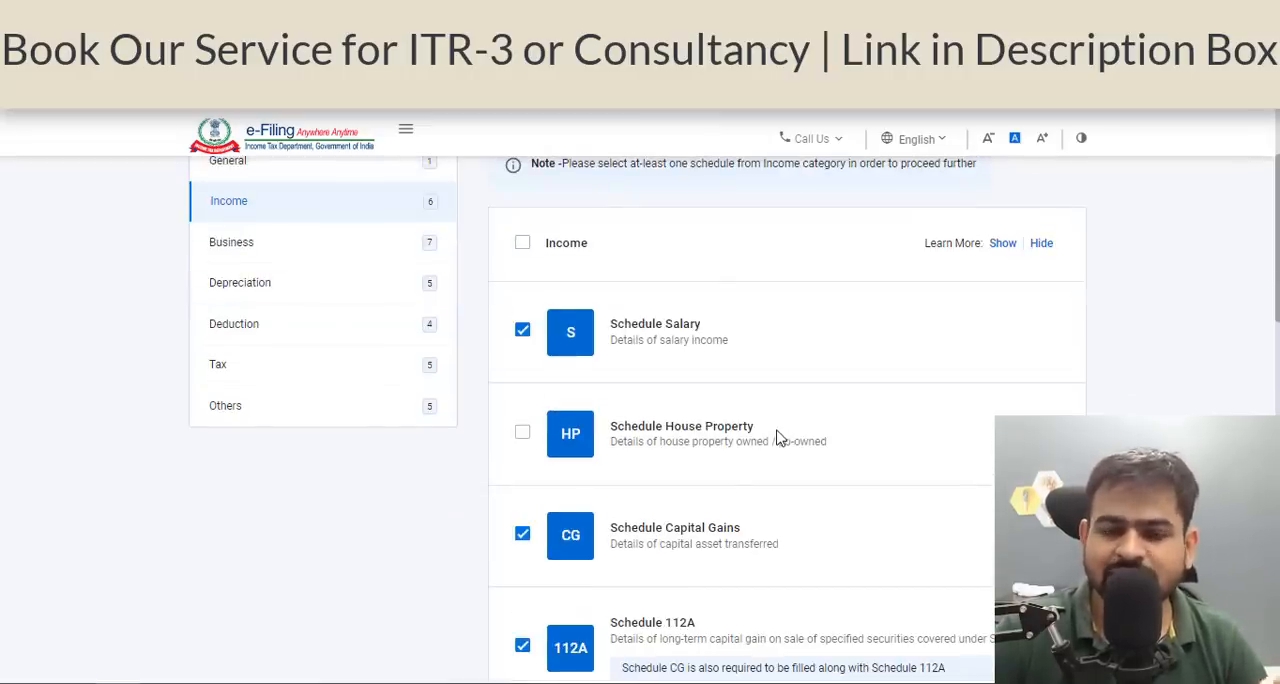
left_click(524, 435)
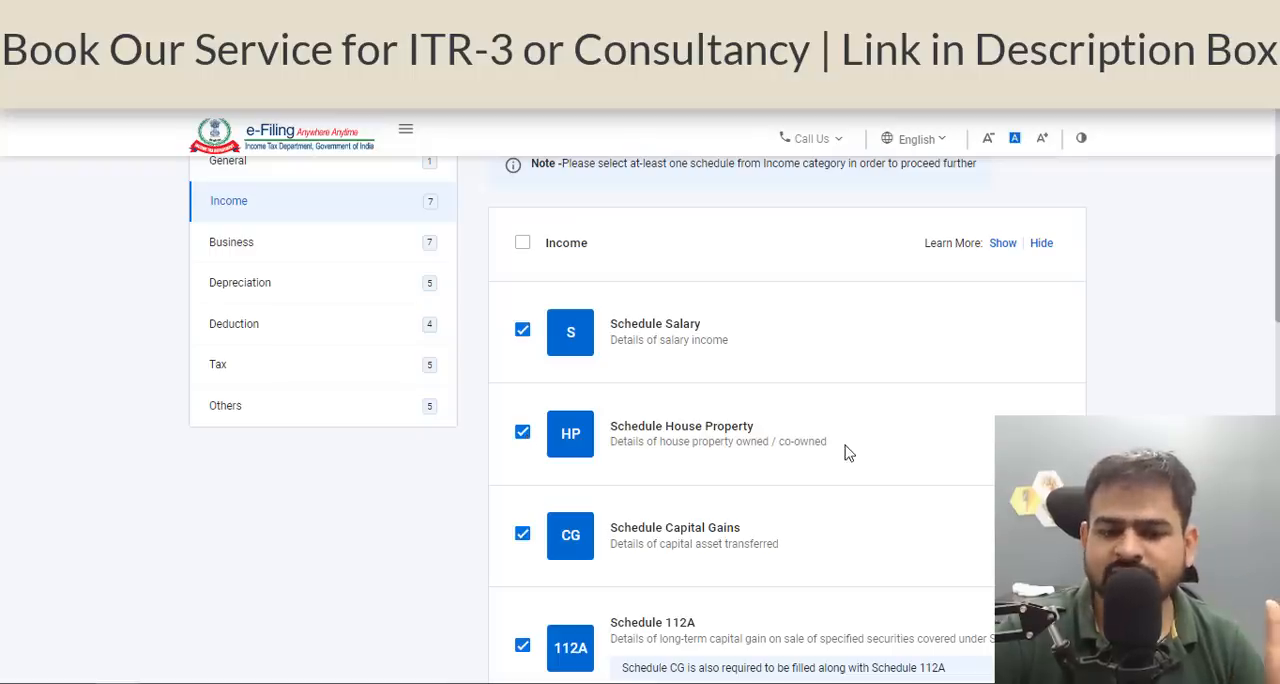
scroll(845, 453, "down", 10)
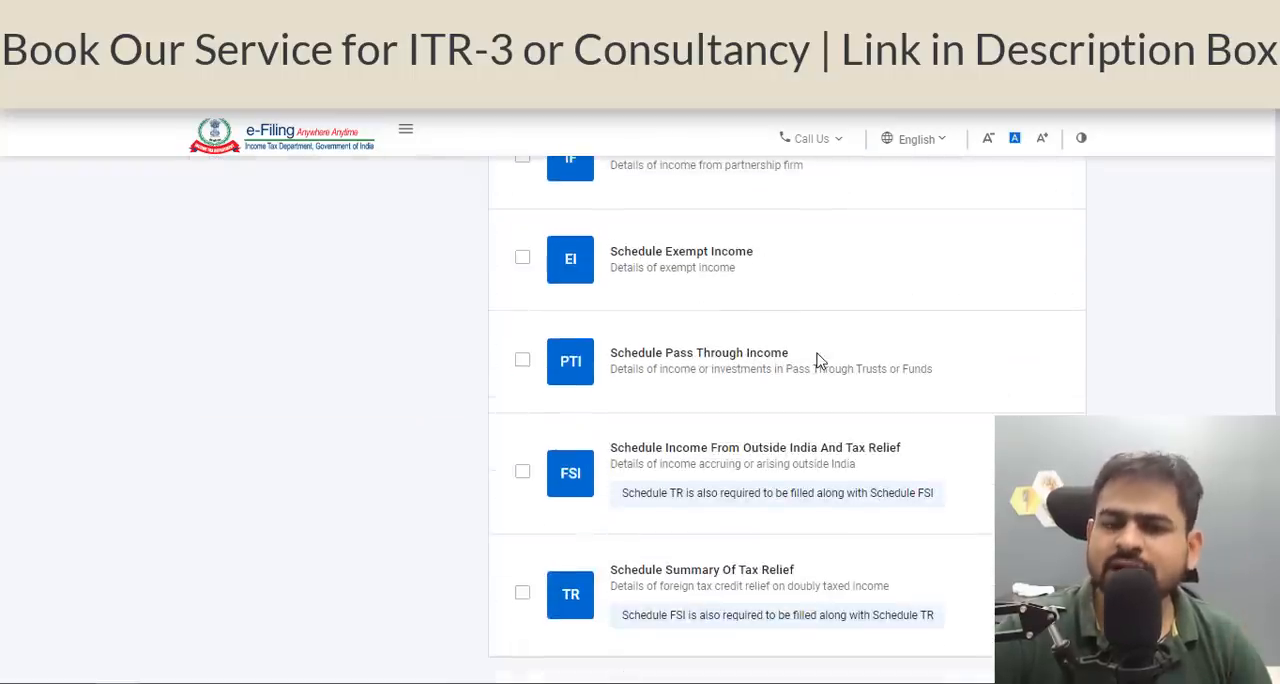
scroll(816, 360, "down", 2)
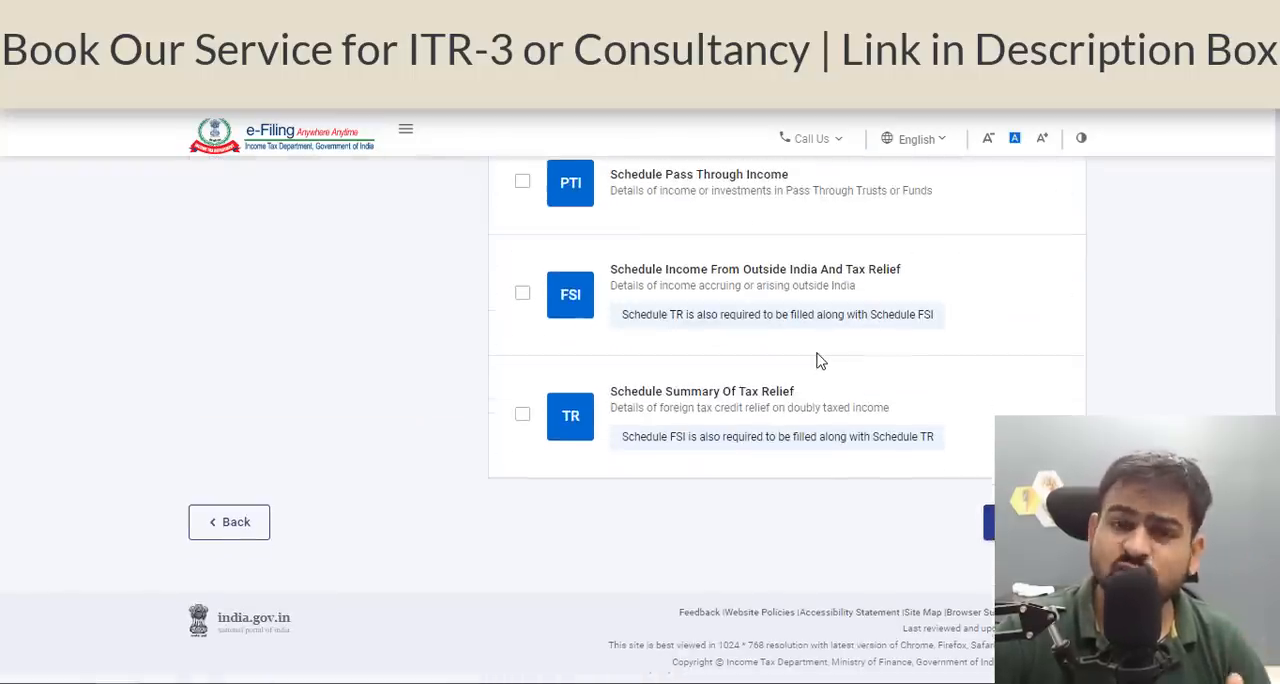
Confirm the schedule selection by accepting the disclaimer and skip the schedule questions.
left_click(988, 524)
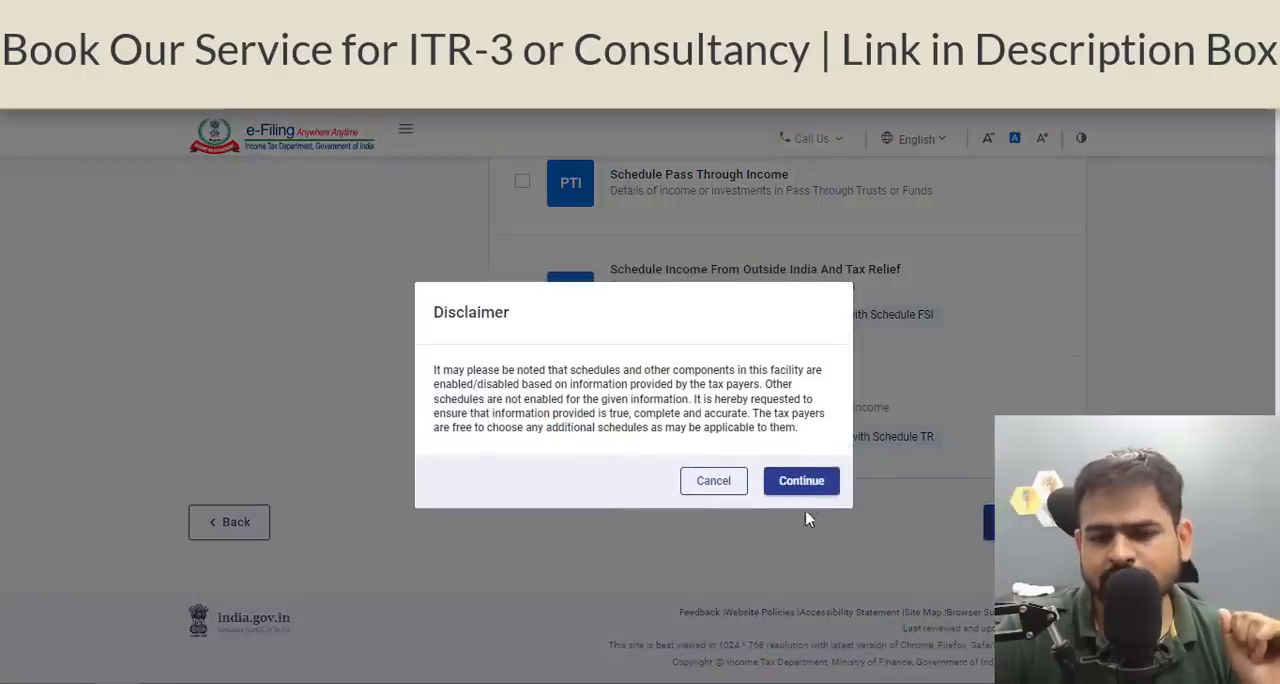
left_click(806, 484)
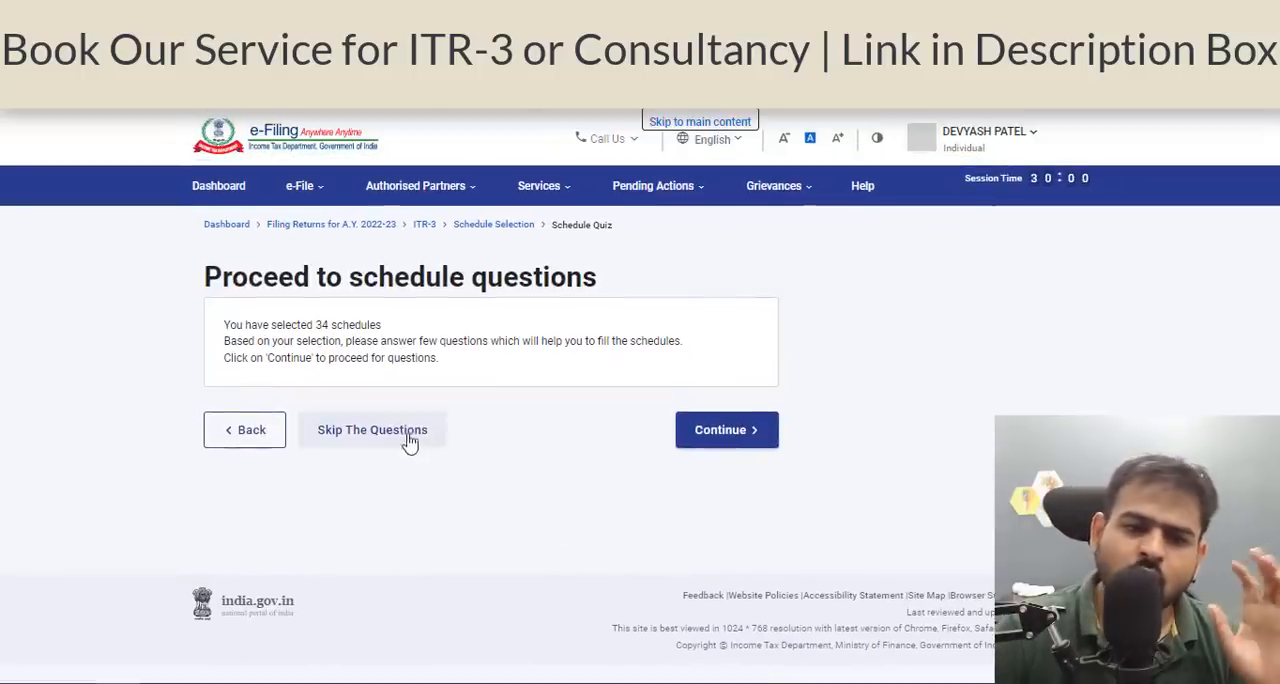
left_click(415, 438)
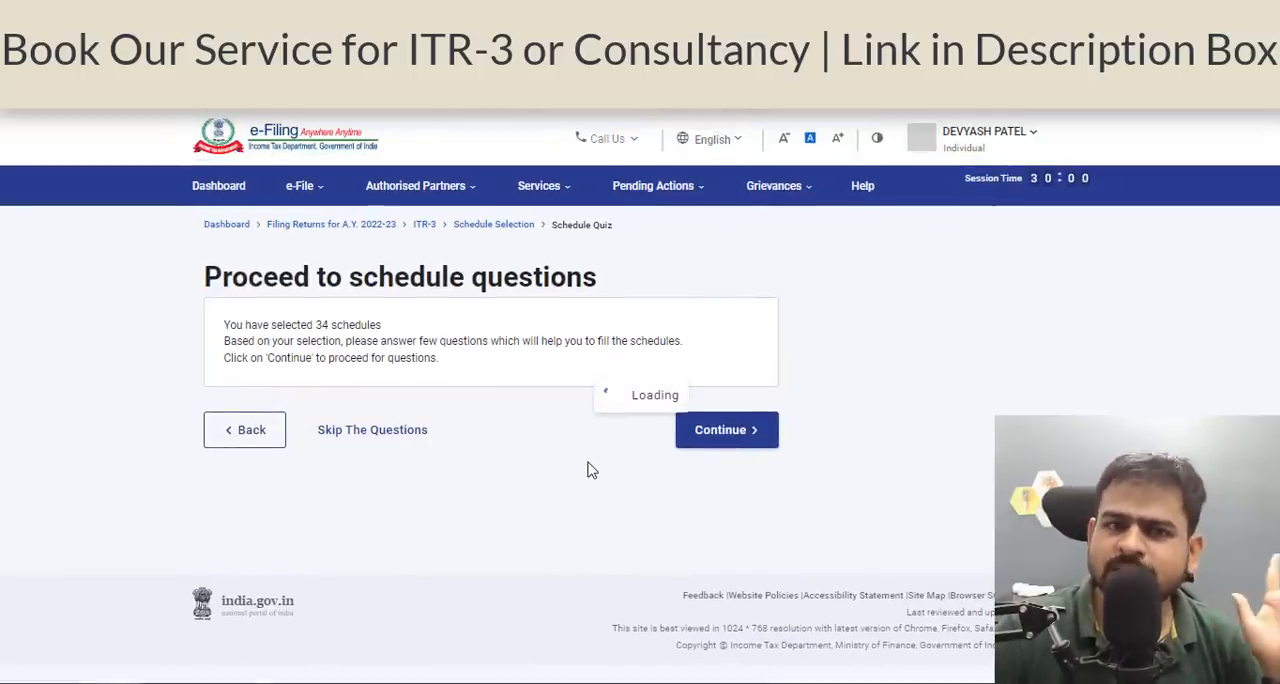
Open Part A - General and answer No in the filing section to having opted for the new tax regime in AY 2021-22.
scroll(660, 410, "down", 2)
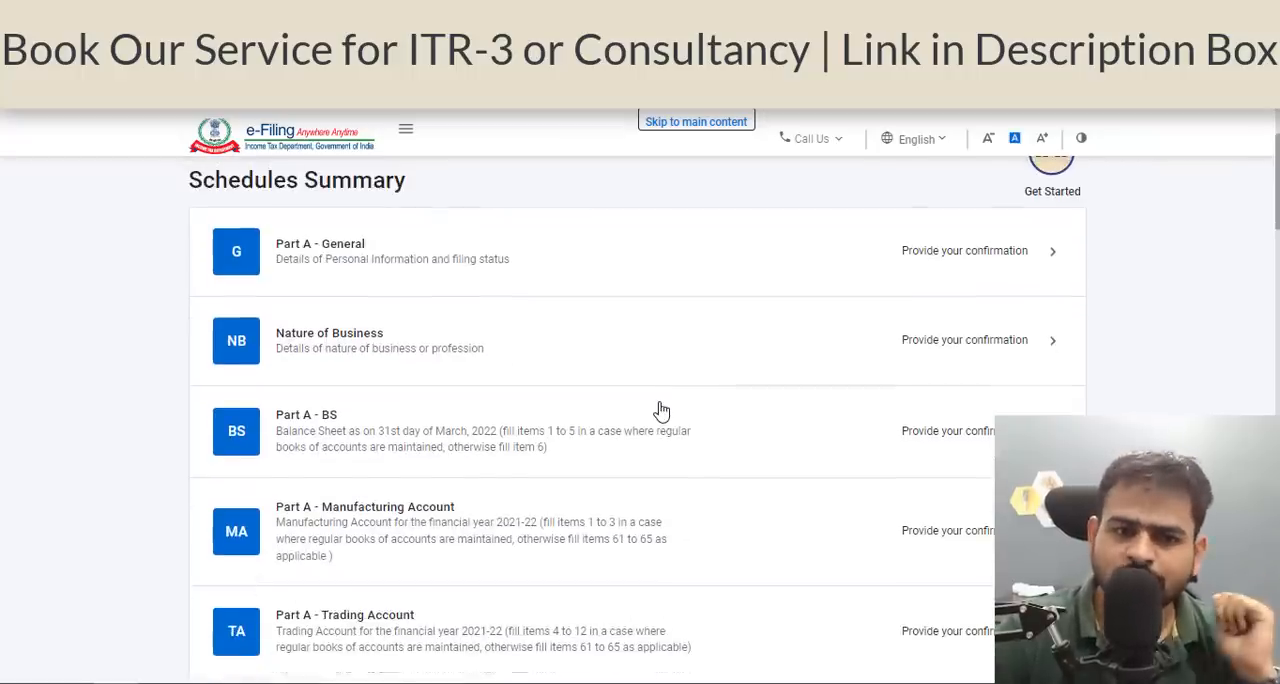
left_click(612, 266)
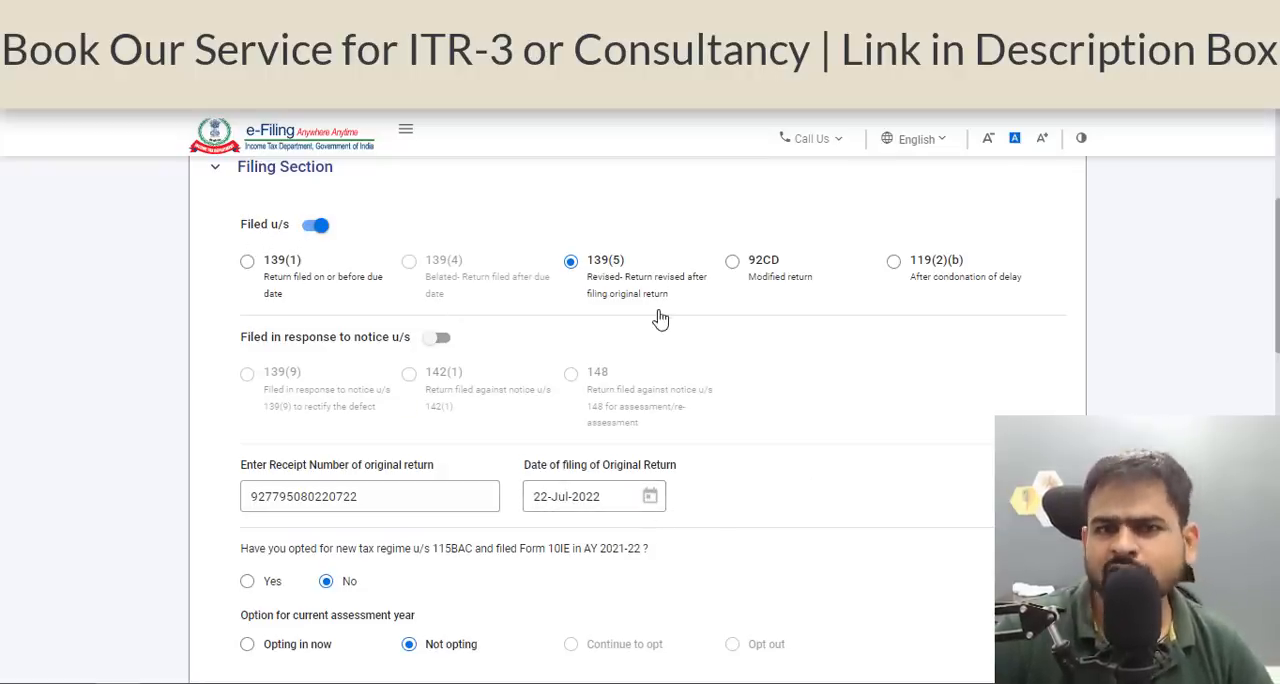
scroll(643, 373, "down", 4)
scroll(600, 330, "up", 1)
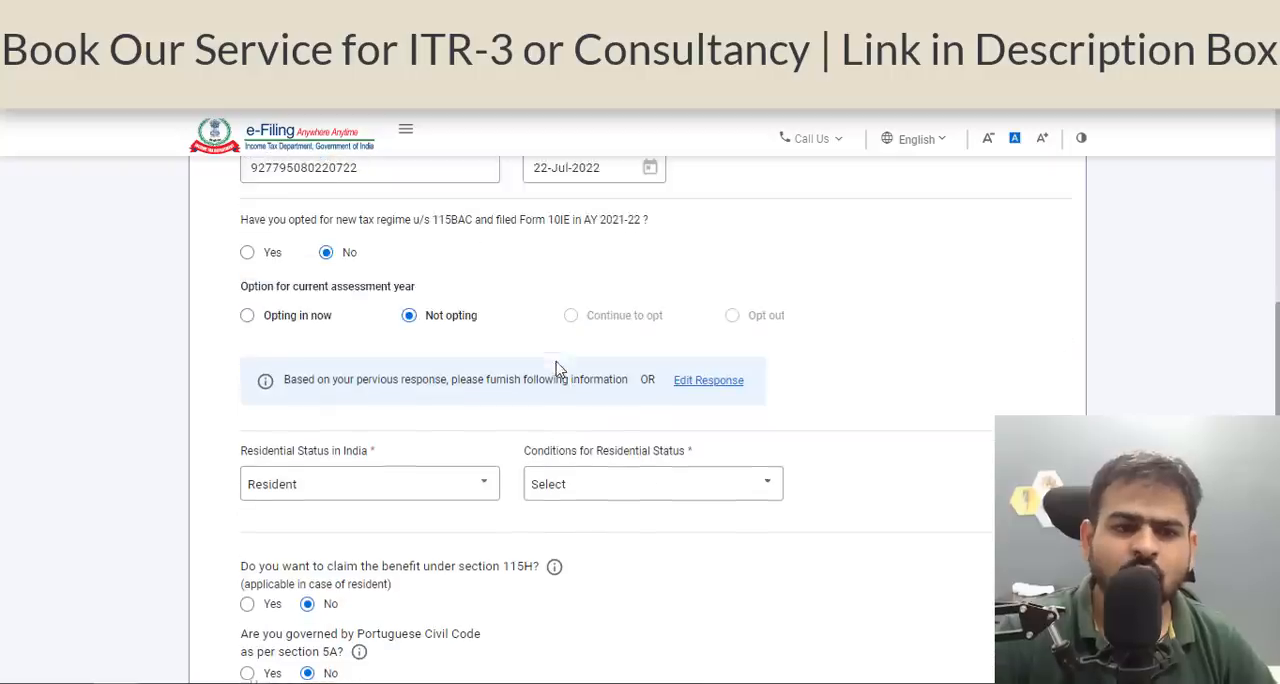
left_click(326, 263)
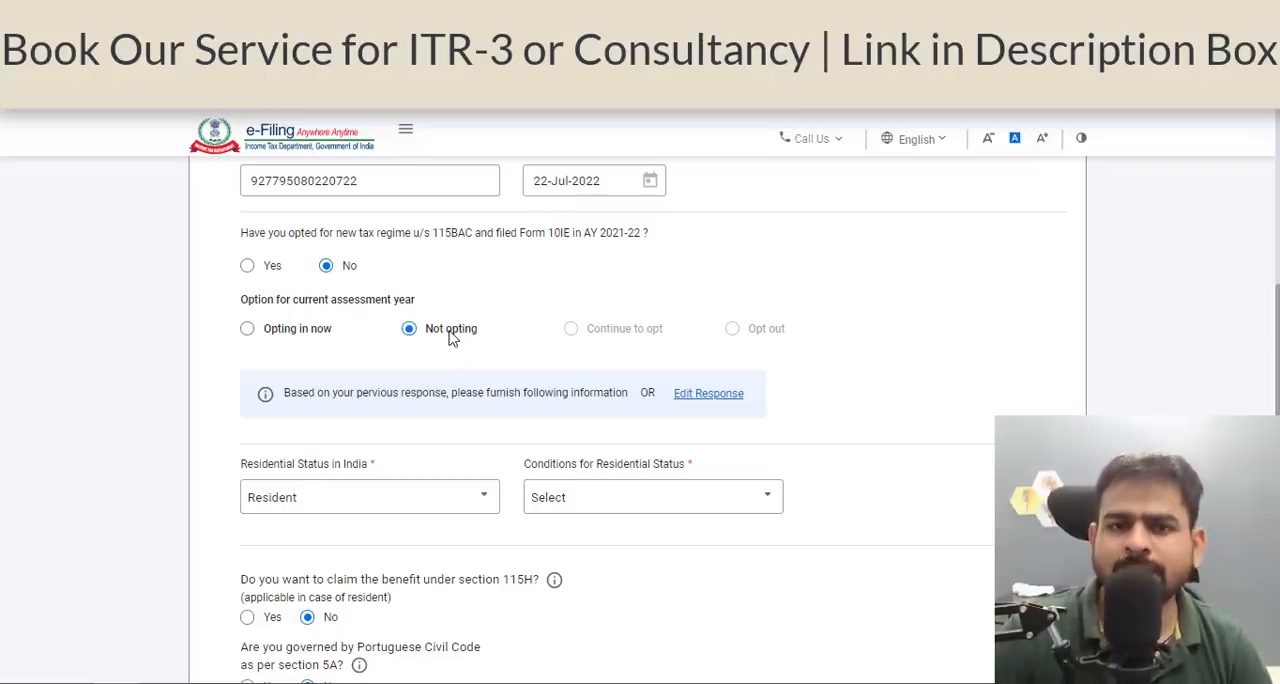
Set the condition for residential status to being in India for 182 days or more during the previous year, section 6(1)(a).
scroll(450, 338, "down", 2)
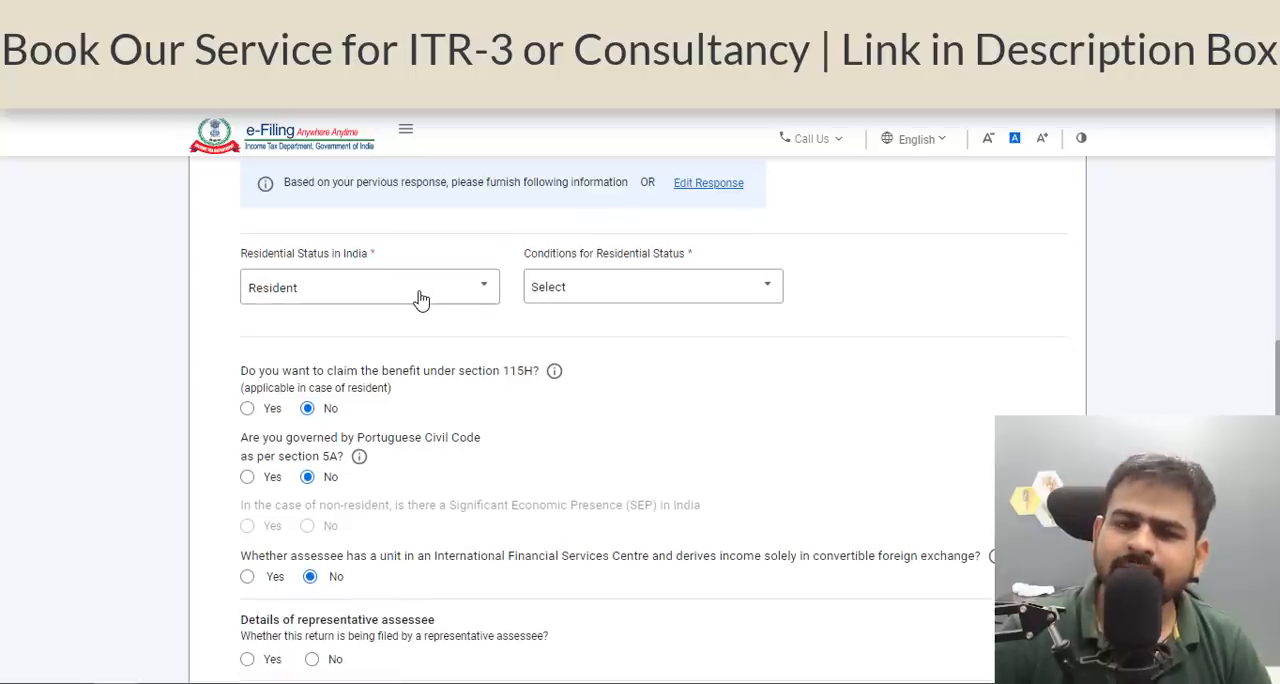
left_click(600, 292)
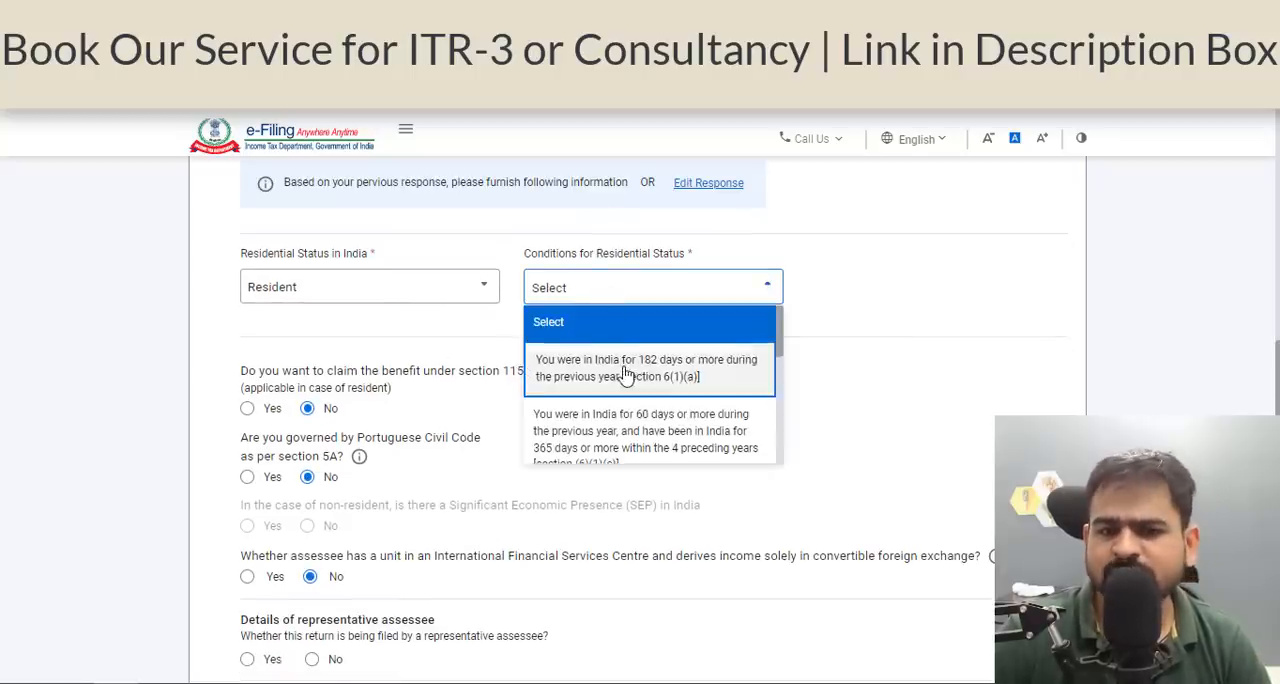
left_click(626, 375)
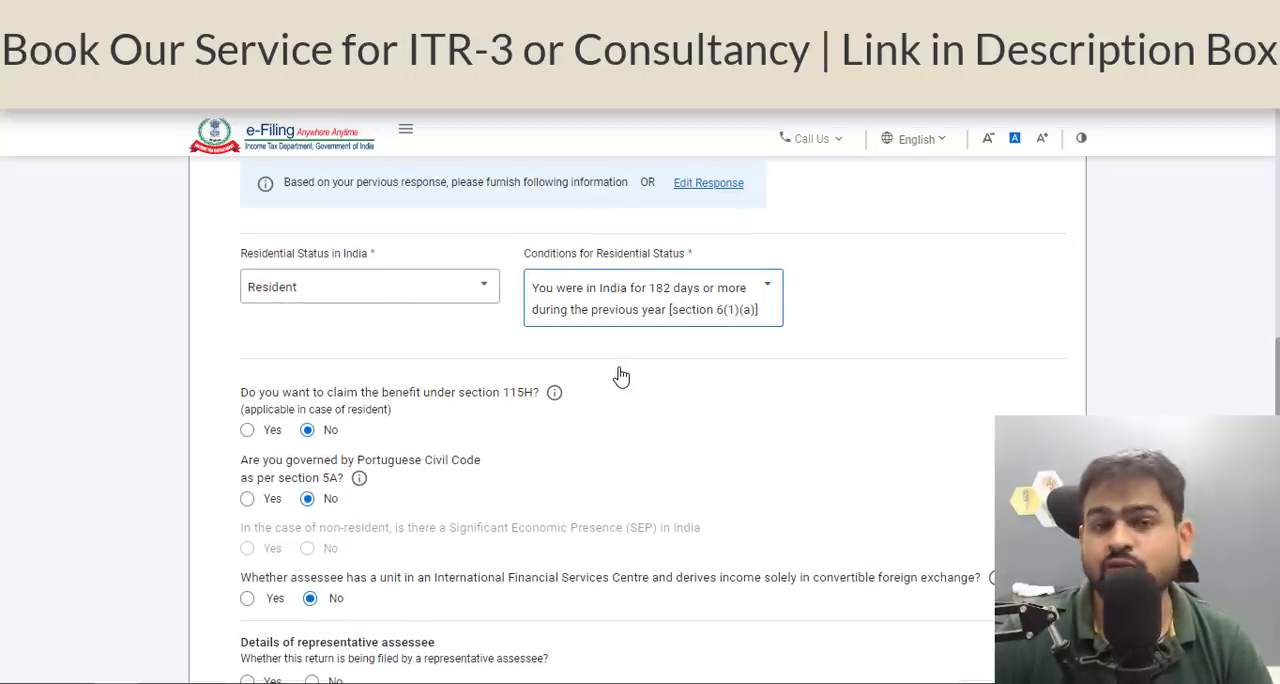
Answer No to the remaining filing section questions, including directorship and firm partnership, save the section and go to Audit Information.
scroll(629, 345, "down", 3)
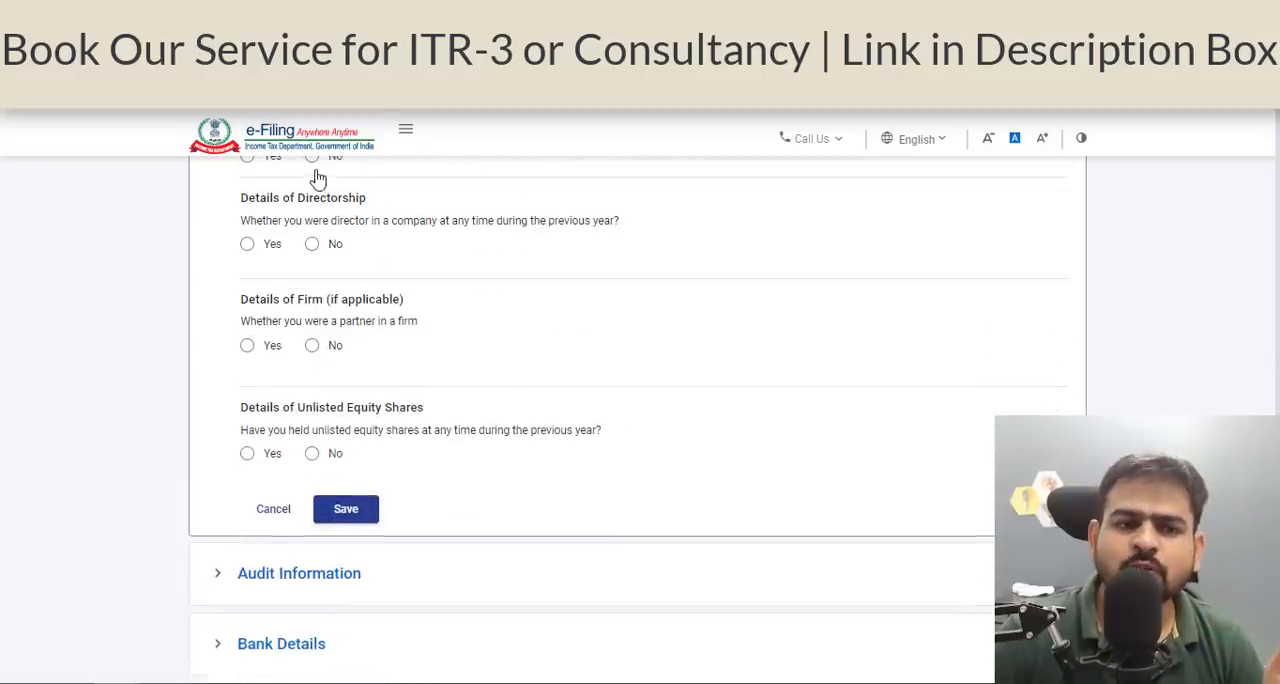
left_click(314, 160)
left_click(312, 244)
left_click(310, 345)
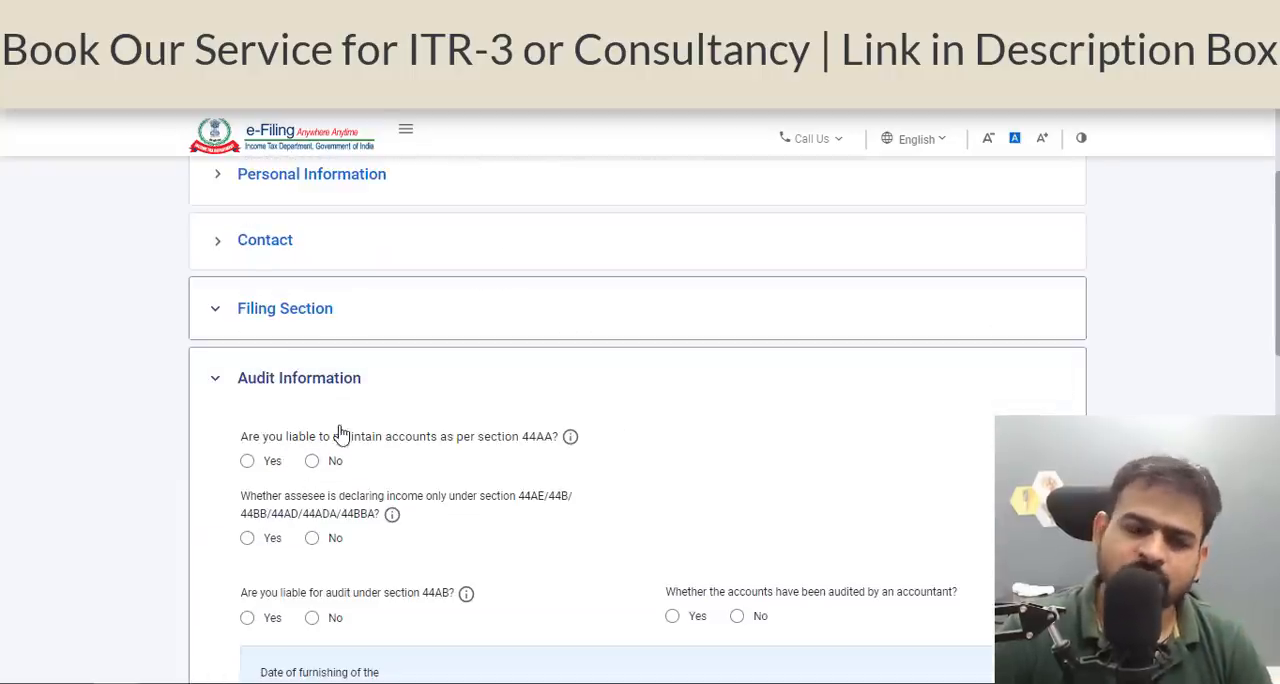
scroll(340, 435, "down", 2)
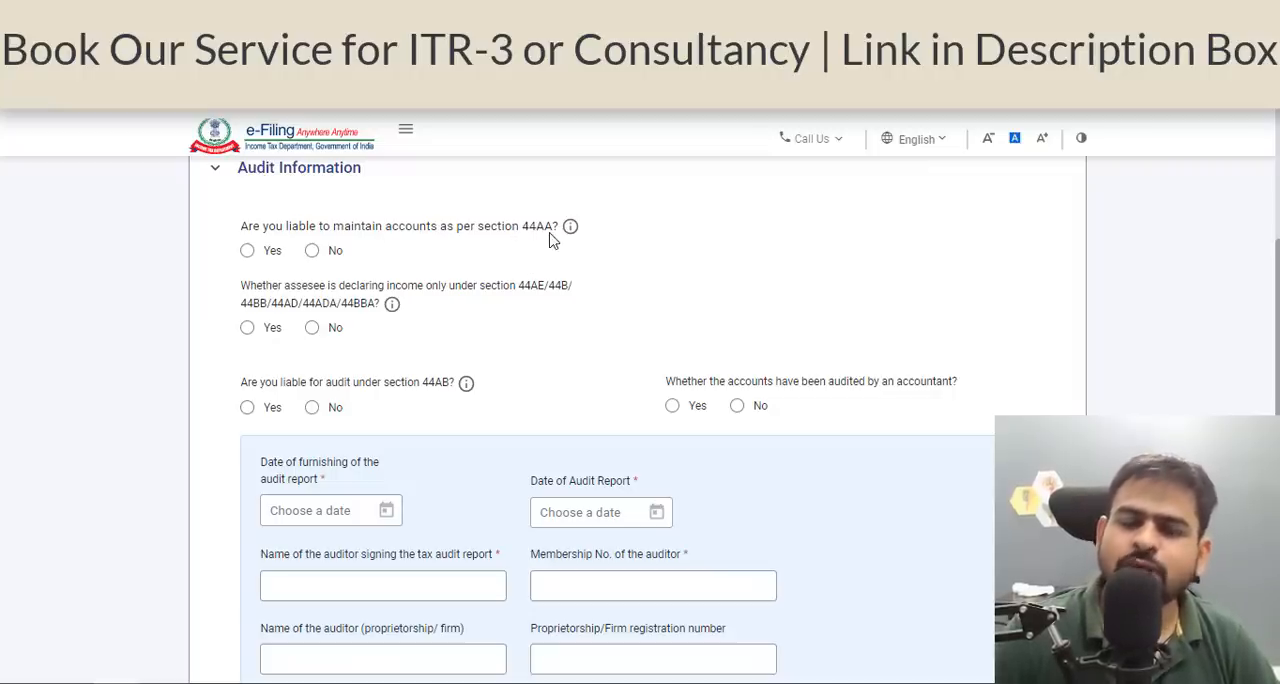
left_click(247, 250)
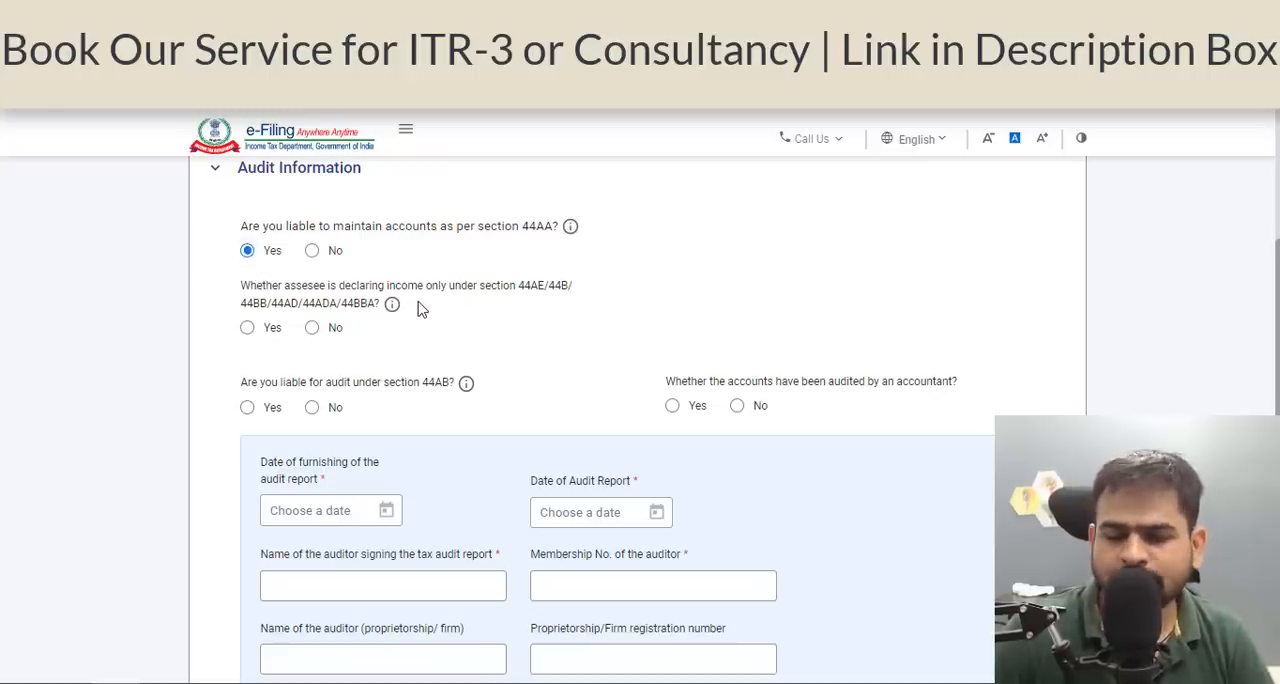
scroll(430, 318, "down", 1)
scroll(434, 323, "up", 1)
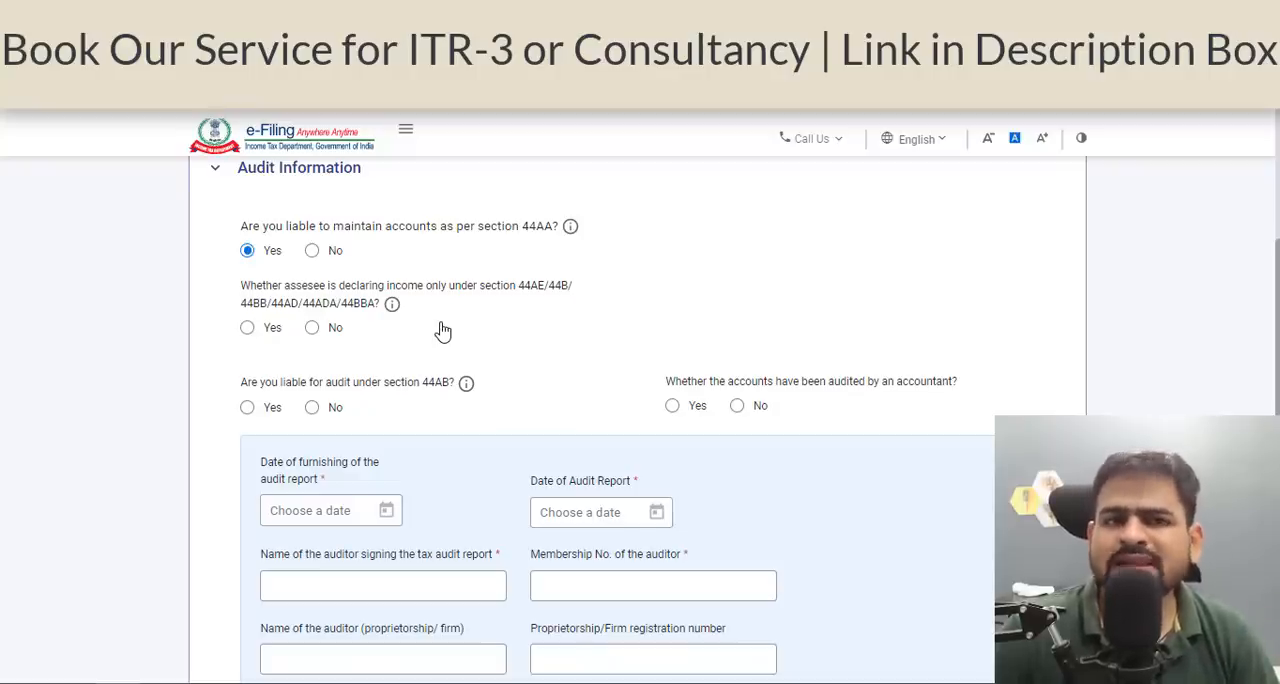
Answer No to maintaining accounts under section 44AA and Yes to income only under 44AE/44B/44BB/44AD/44ADA/44BBA, and confirm Part A - General.
left_click(312, 251)
left_click(247, 329)
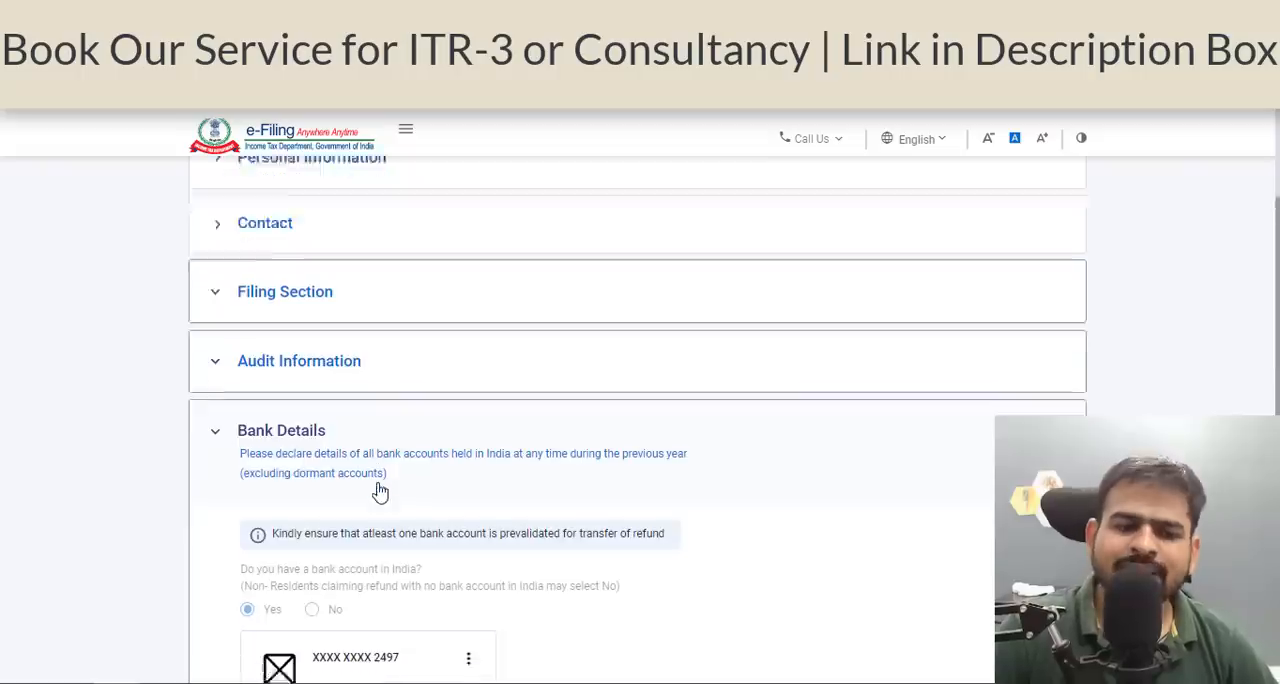
scroll(374, 491, "down", 2)
scroll(649, 431, "down", 2)
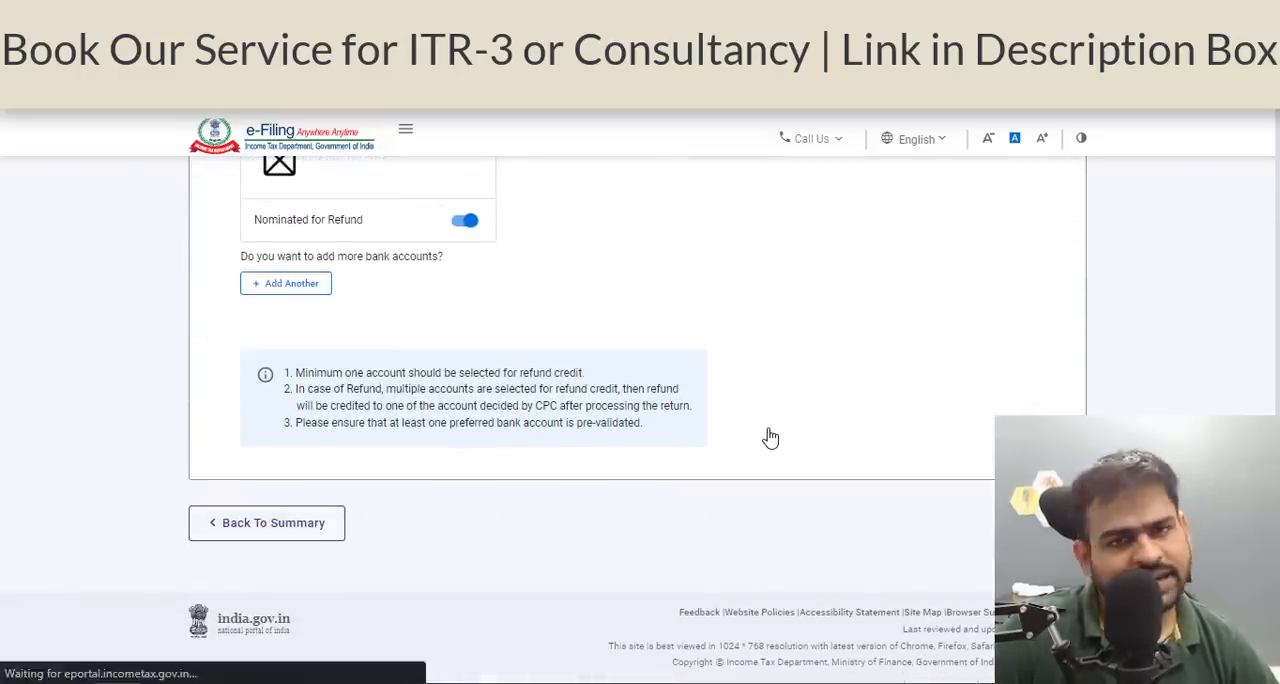
scroll(292, 408, "down", 3)
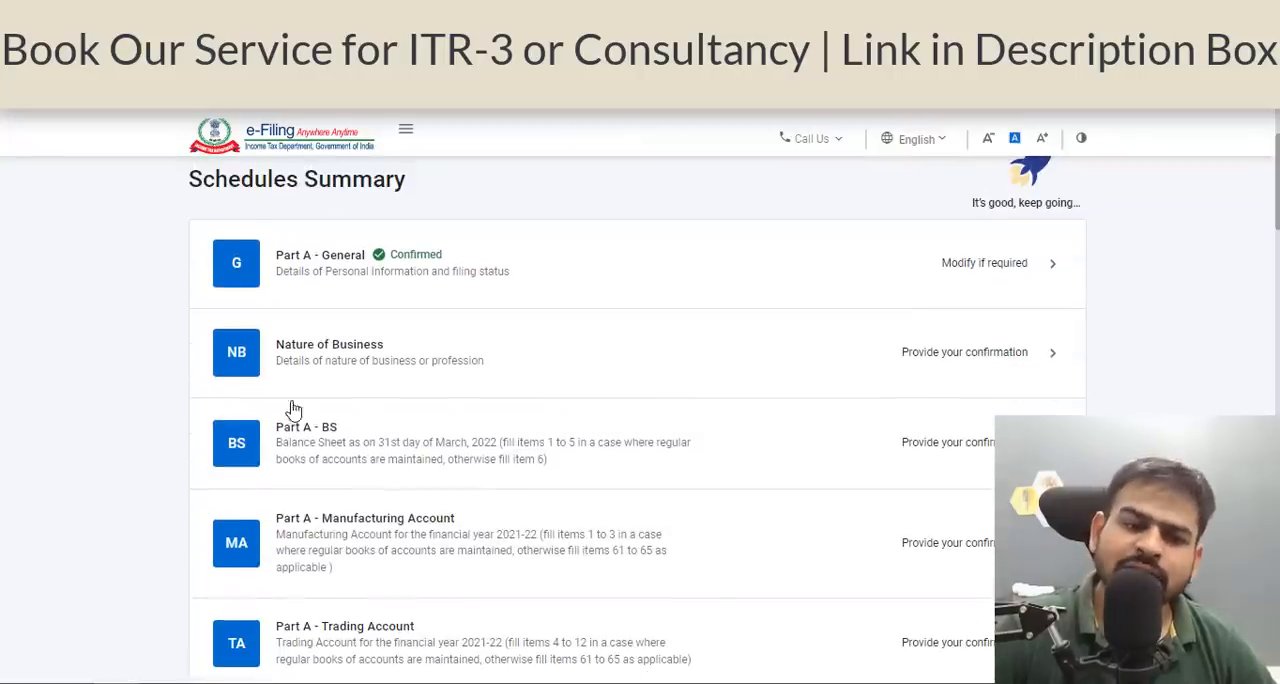
Start a new entry in the Nature of Business schedule and search the business codes for "invest".
left_click(577, 360)
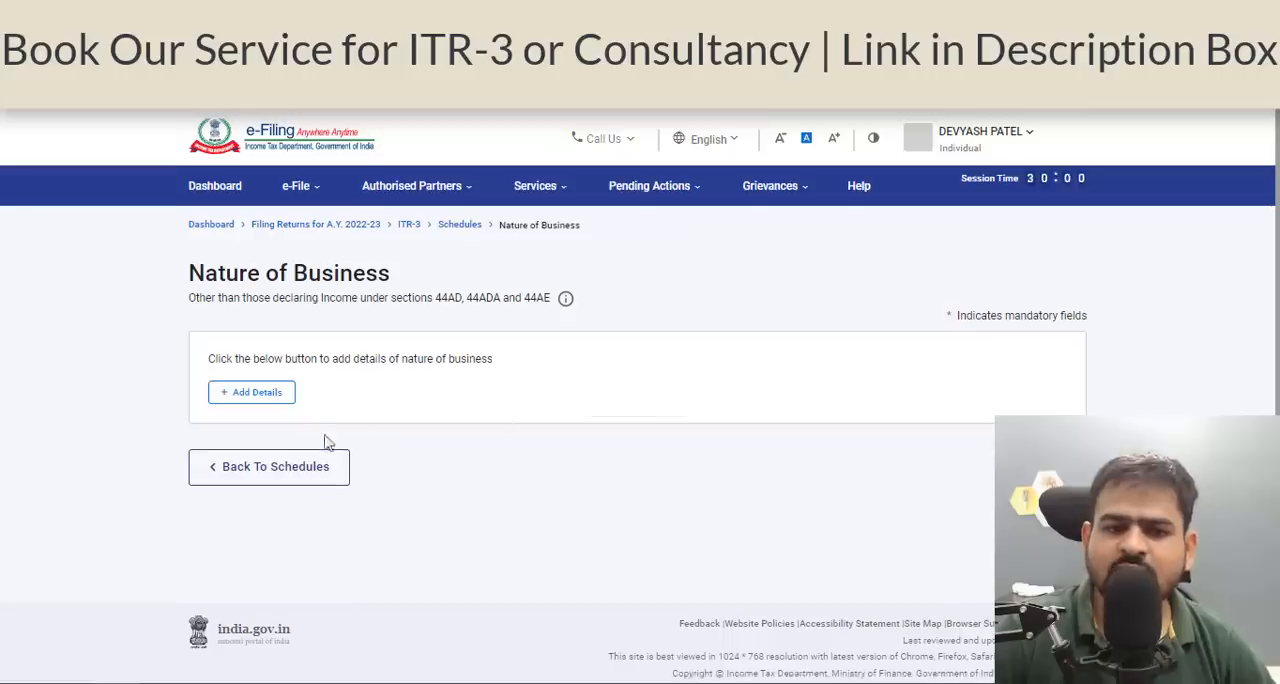
left_click(300, 393)
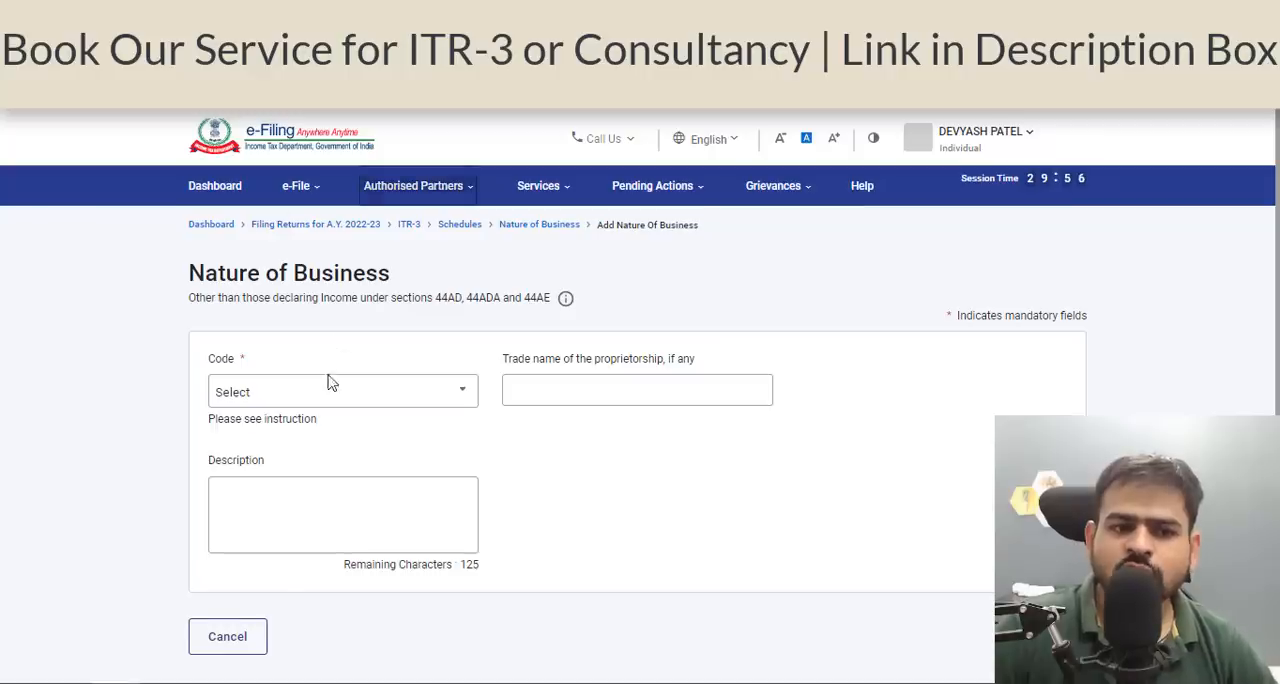
left_click(338, 390)
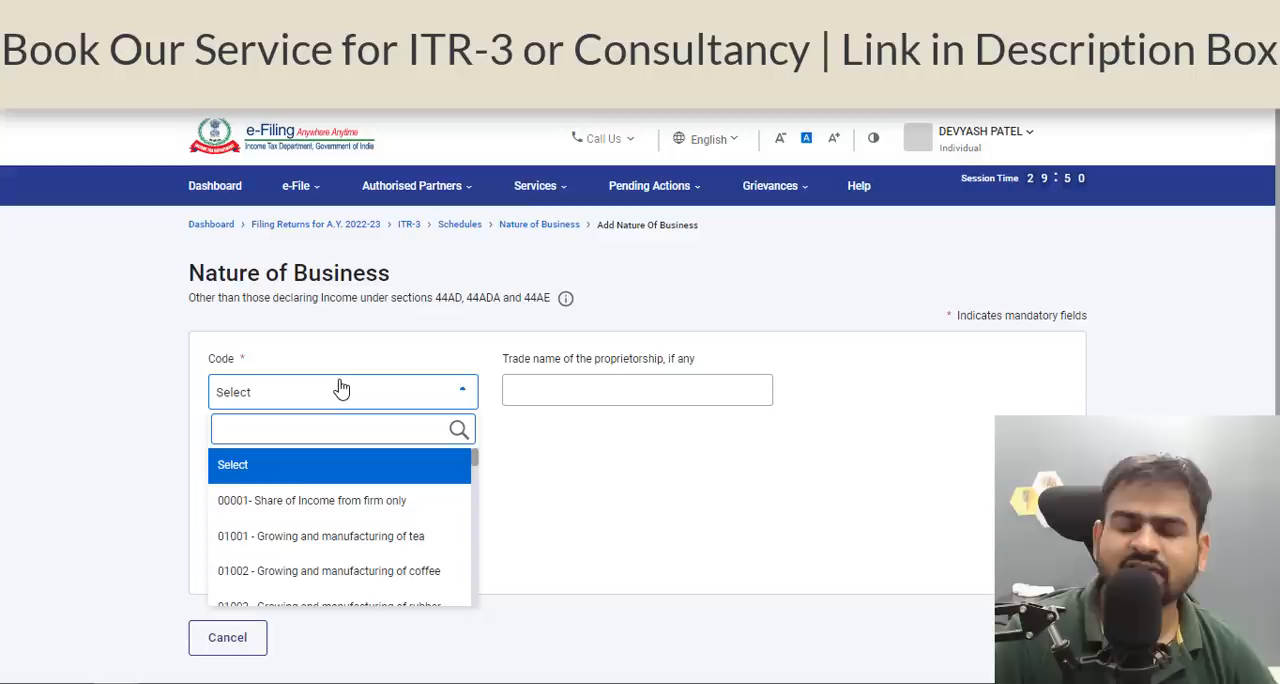
type("invest")
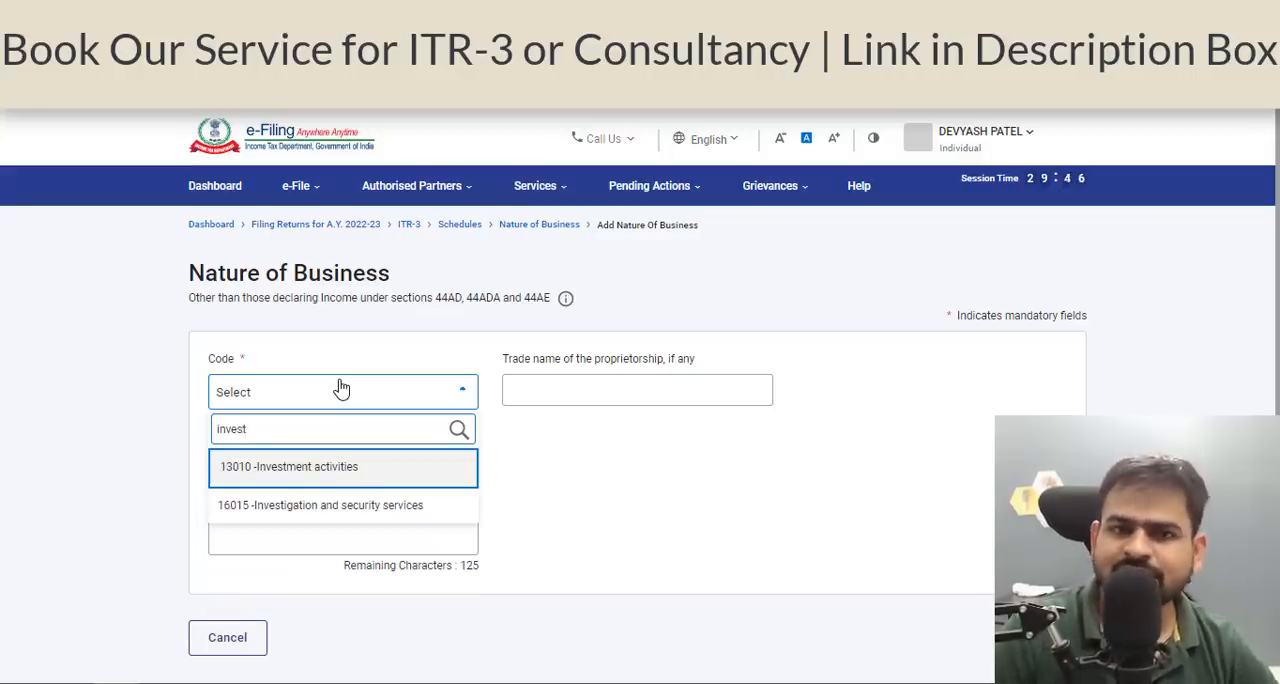
key("ctrl+a")
type("finaic")
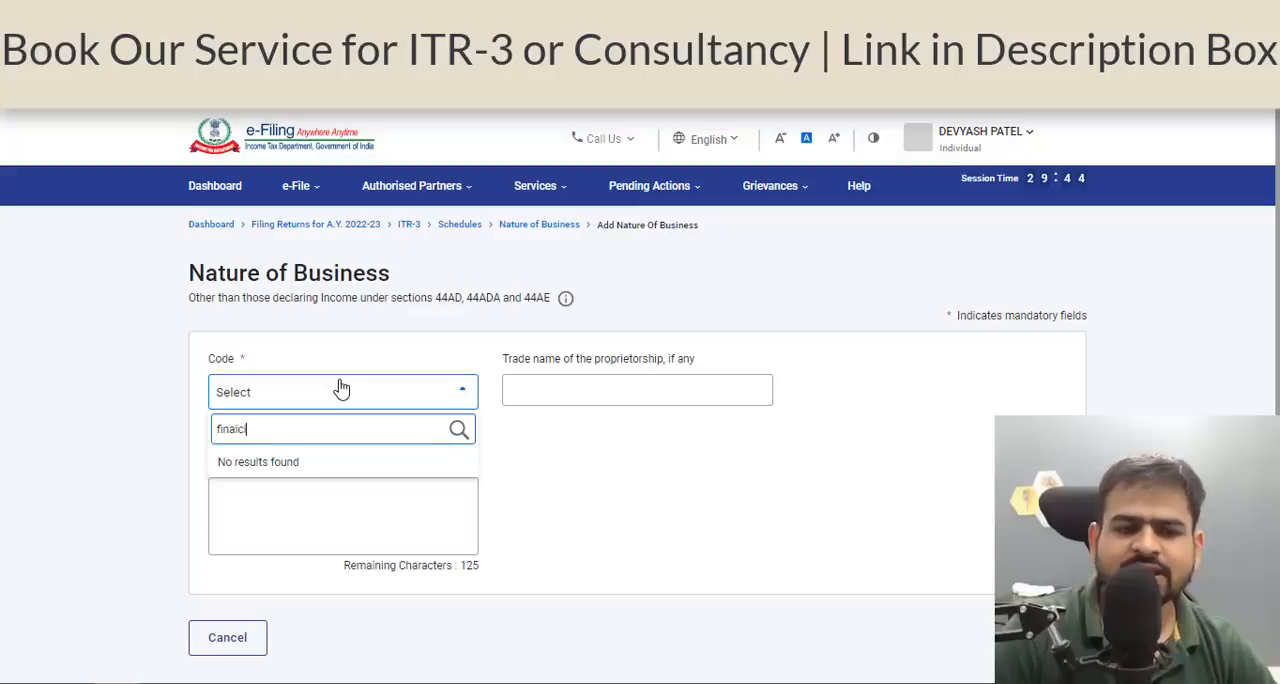
key("BackSpace")
key("BackSpace")
key("BackSpace")
key("BackSpace")
key("BackSpace")
key("BackSpace")
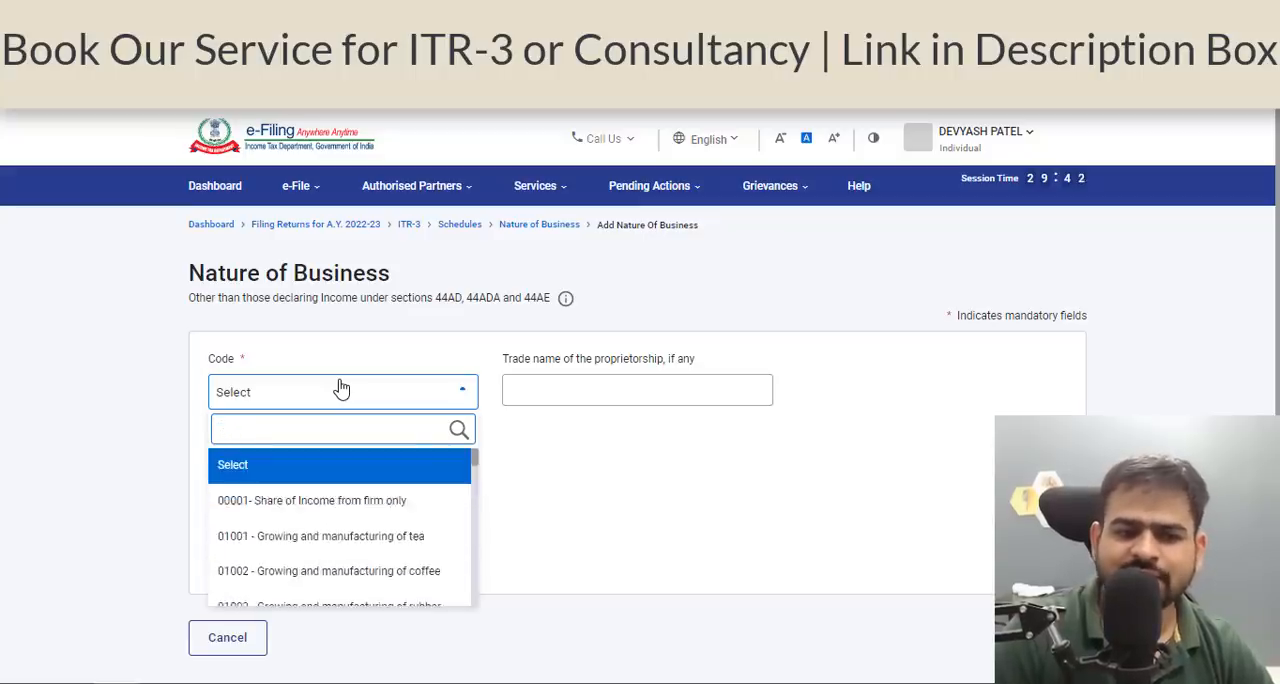
Set the business code to 13010 - Investment activities with the trade name Trading, and confirm the Nature of Business schedule.
type("other fin")
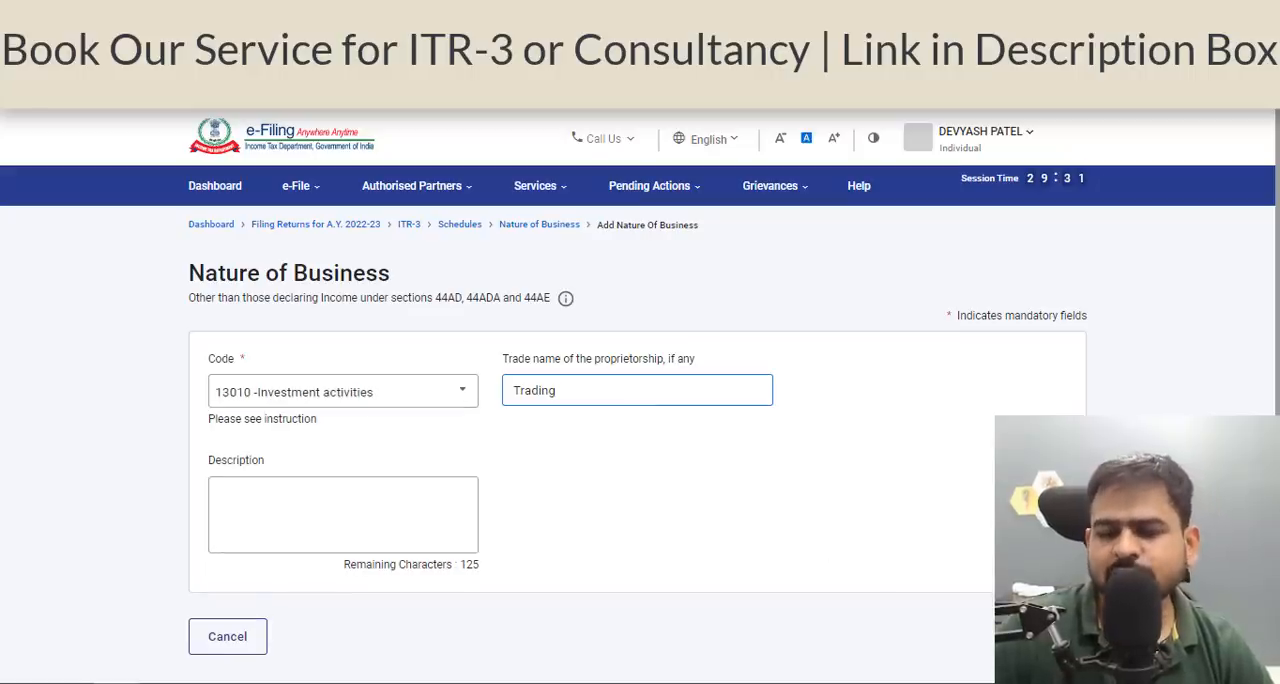
left_click(1053, 636)
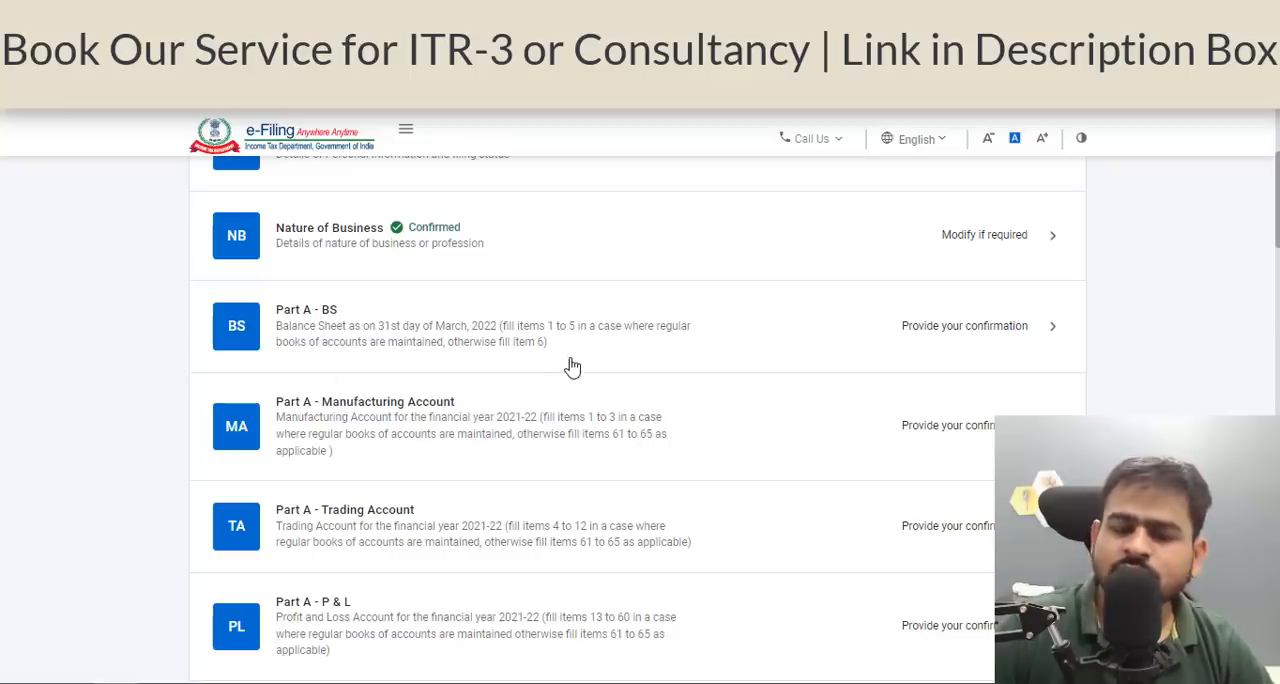
Open Part A - Trading Account from the schedules summary and review its credit and debit items.
scroll(531, 371, "down", 2)
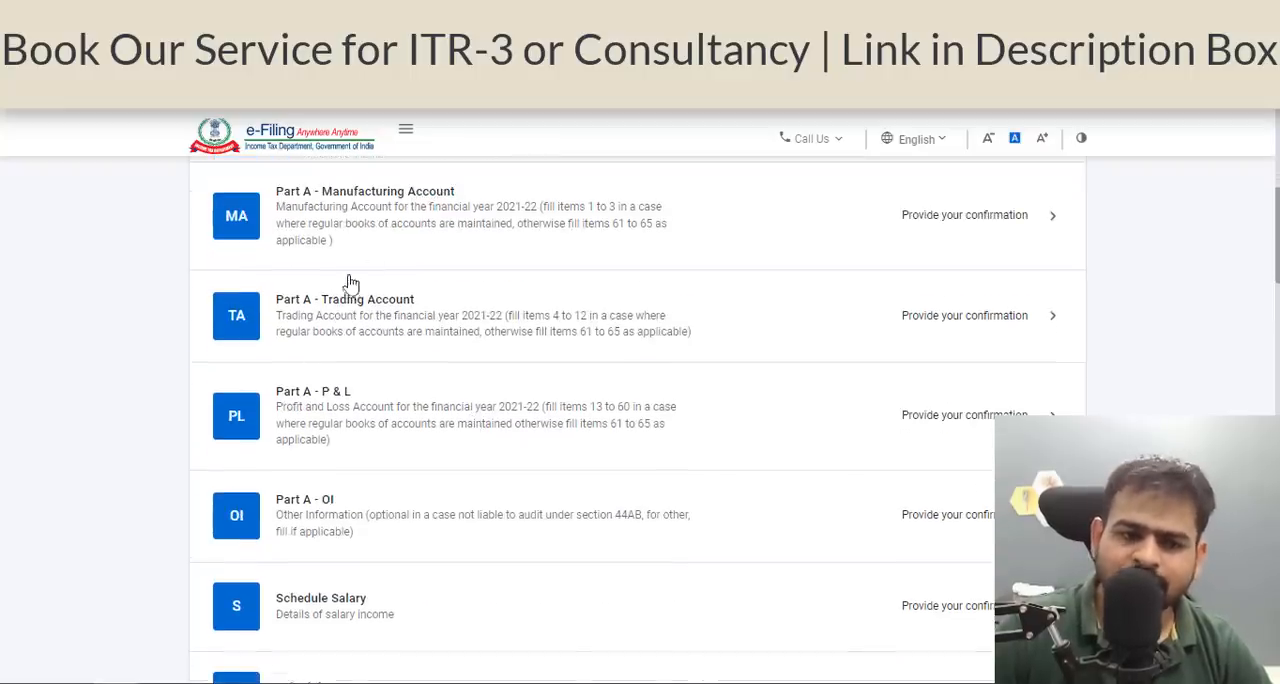
scroll(365, 543, "up", 1)
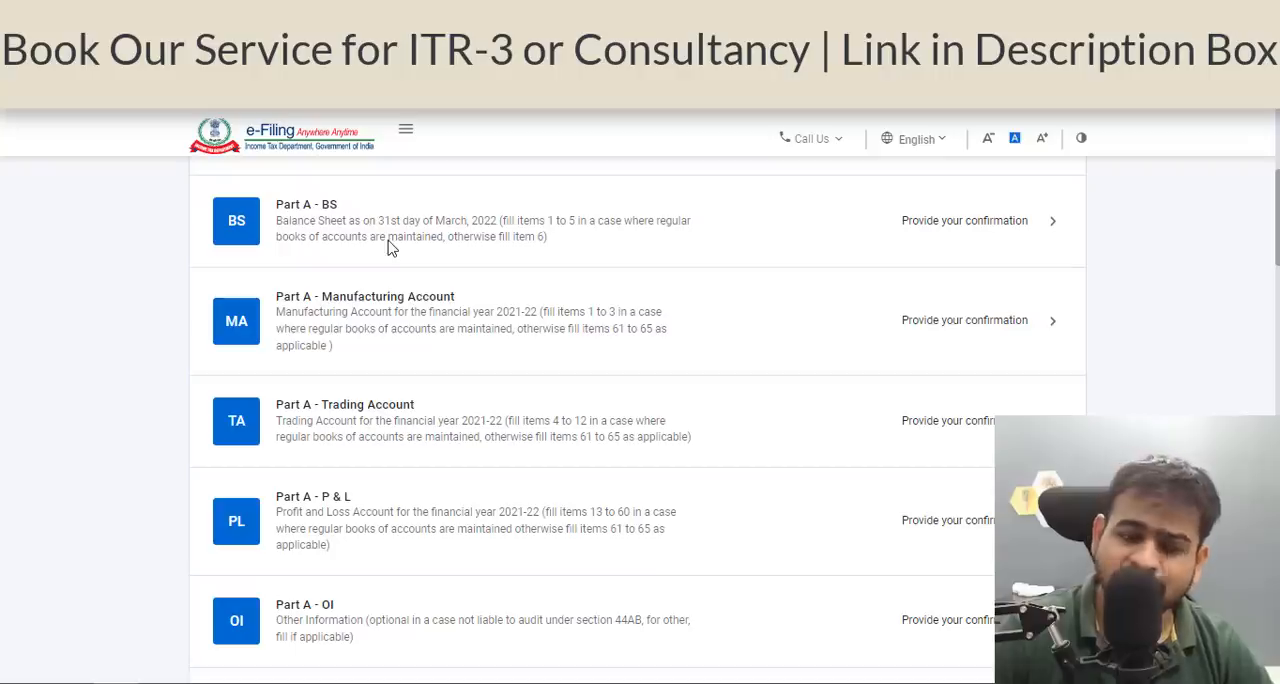
left_click(476, 440)
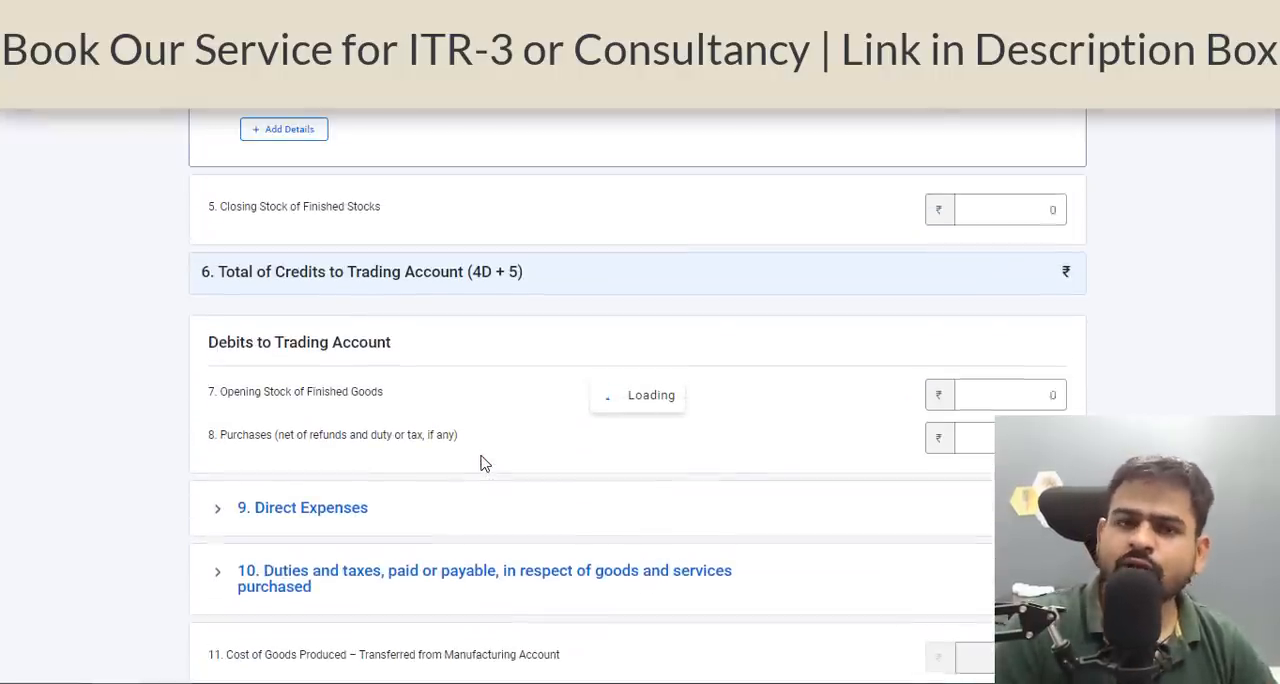
scroll(480, 462, "down", 2)
scroll(480, 462, "up", 1)
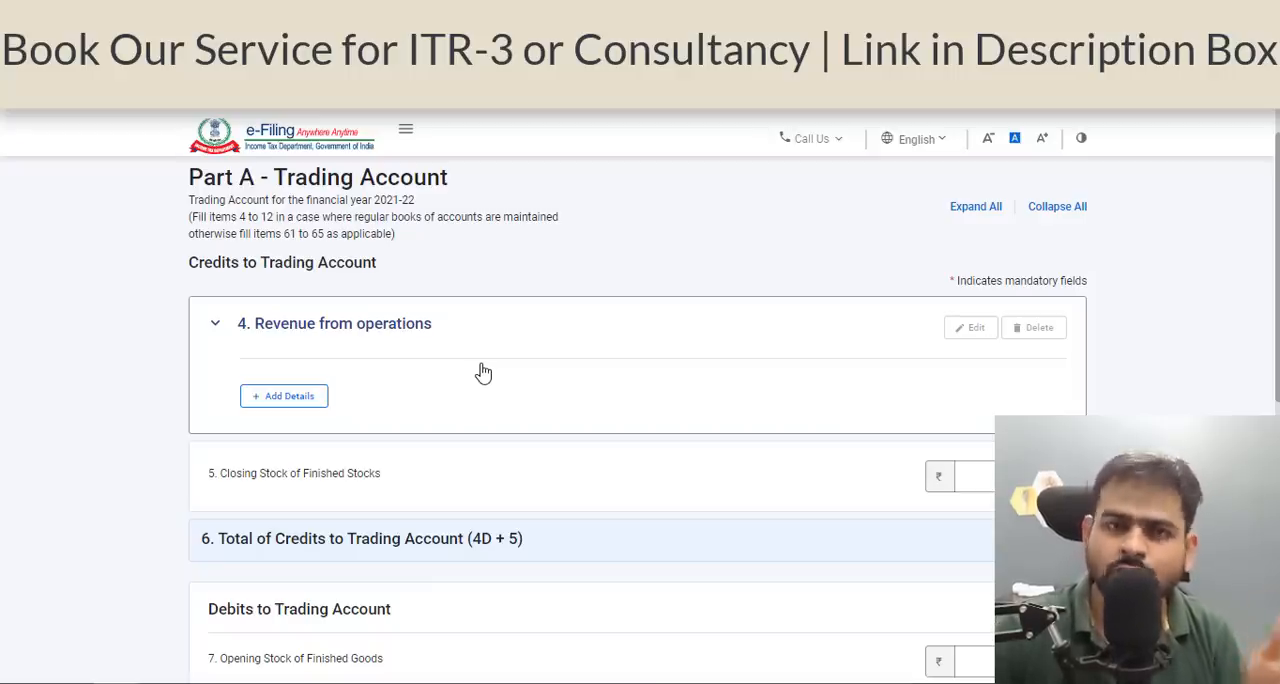
scroll(483, 373, "down", 1)
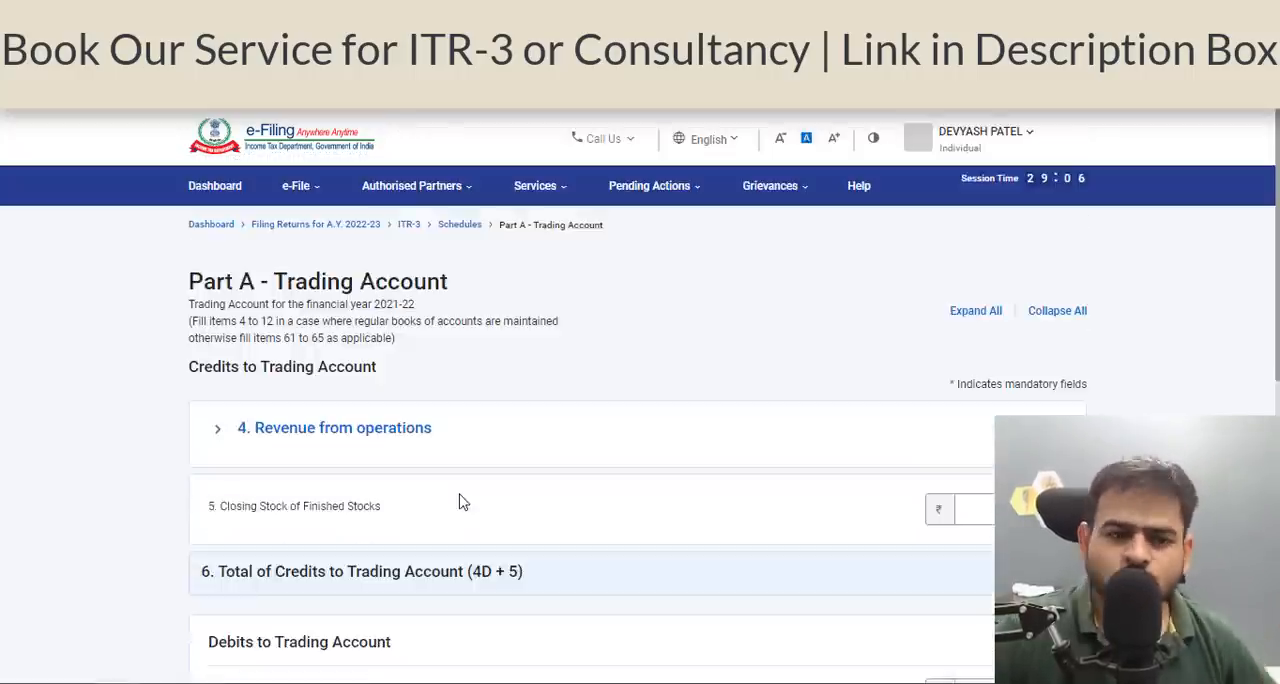
scroll(457, 500, "down", 1)
Examine the input items under Revenue from operations in the Trading Account and return without entering amounts.
left_click(260, 325)
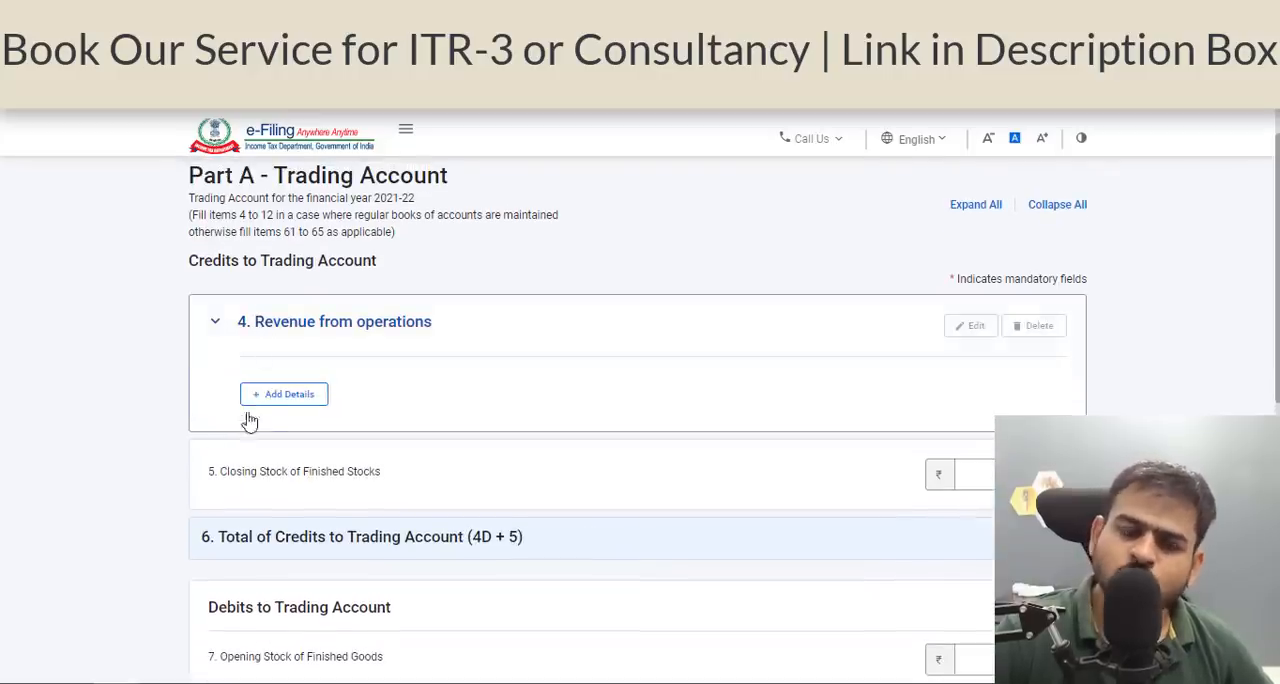
left_click(263, 400)
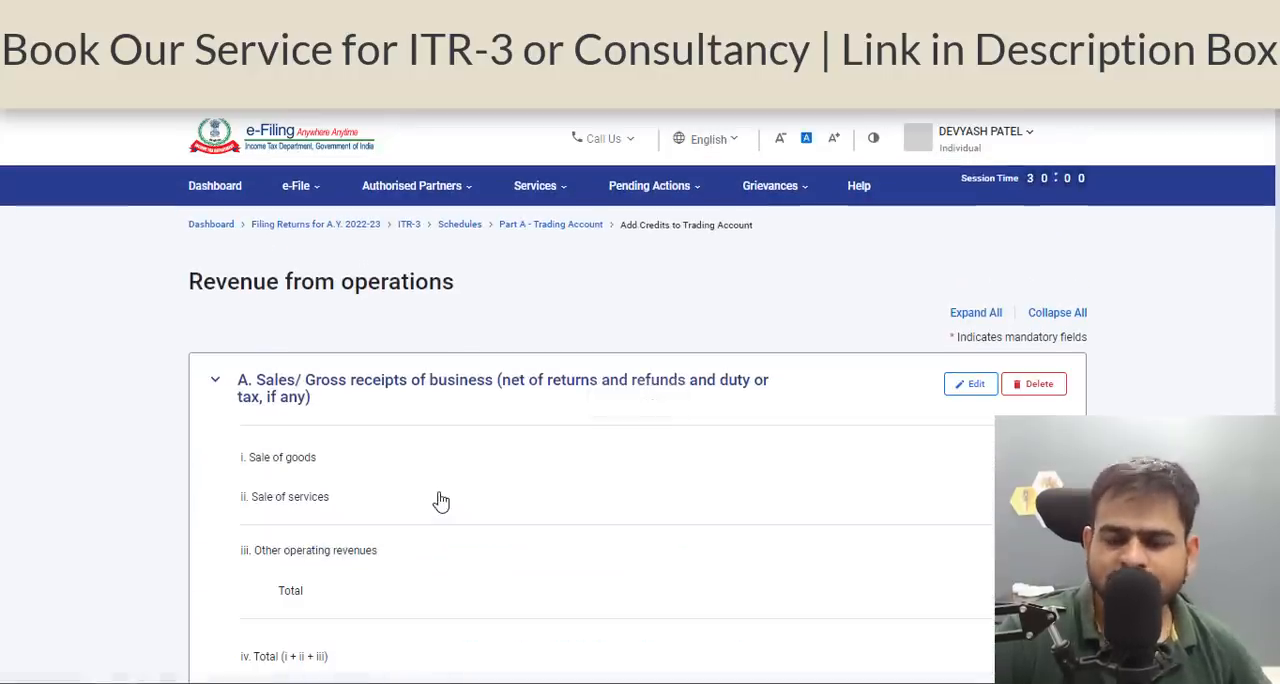
scroll(437, 500, "down", 2)
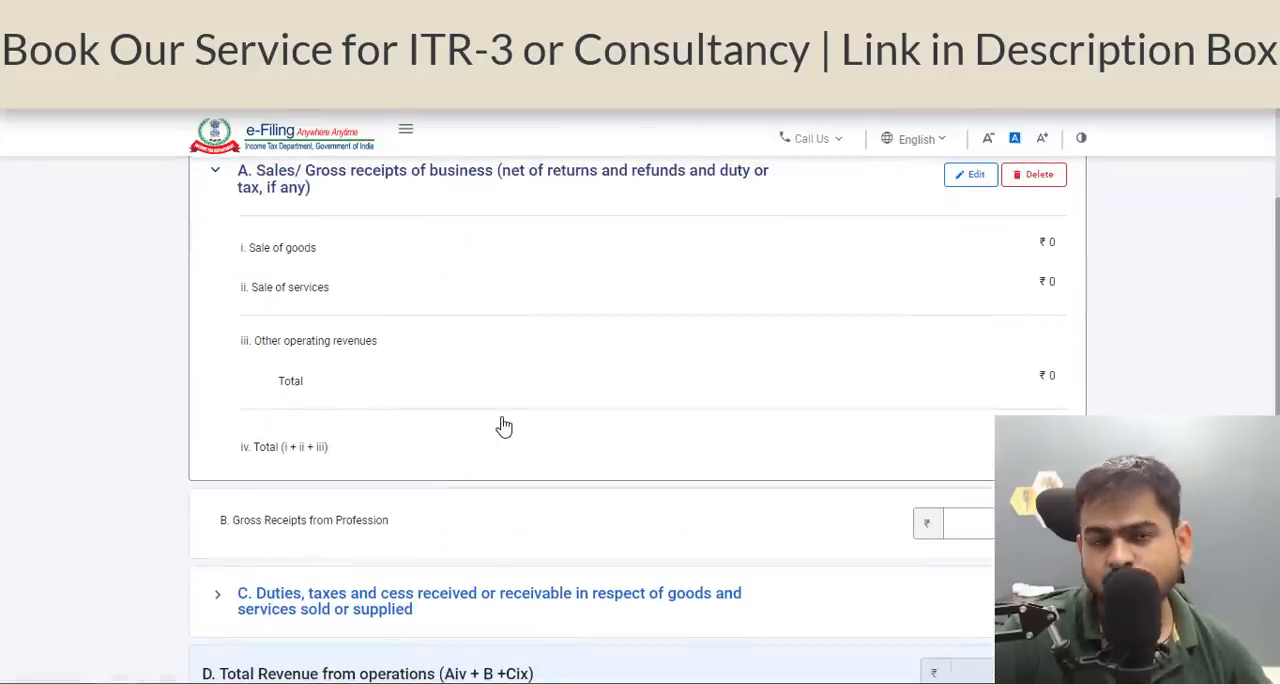
scroll(450, 400, "up", 2)
left_click(300, 400)
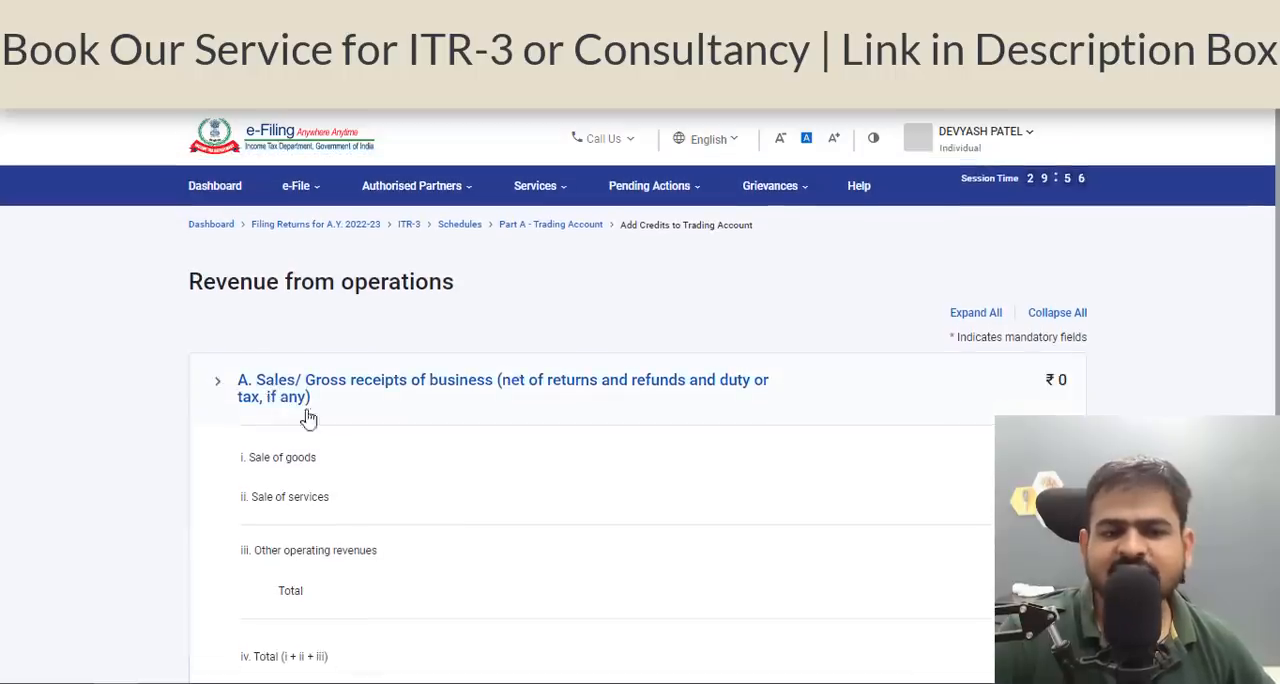
scroll(527, 508, "down", 1)
scroll(450, 505, "down", 1)
left_click(249, 486)
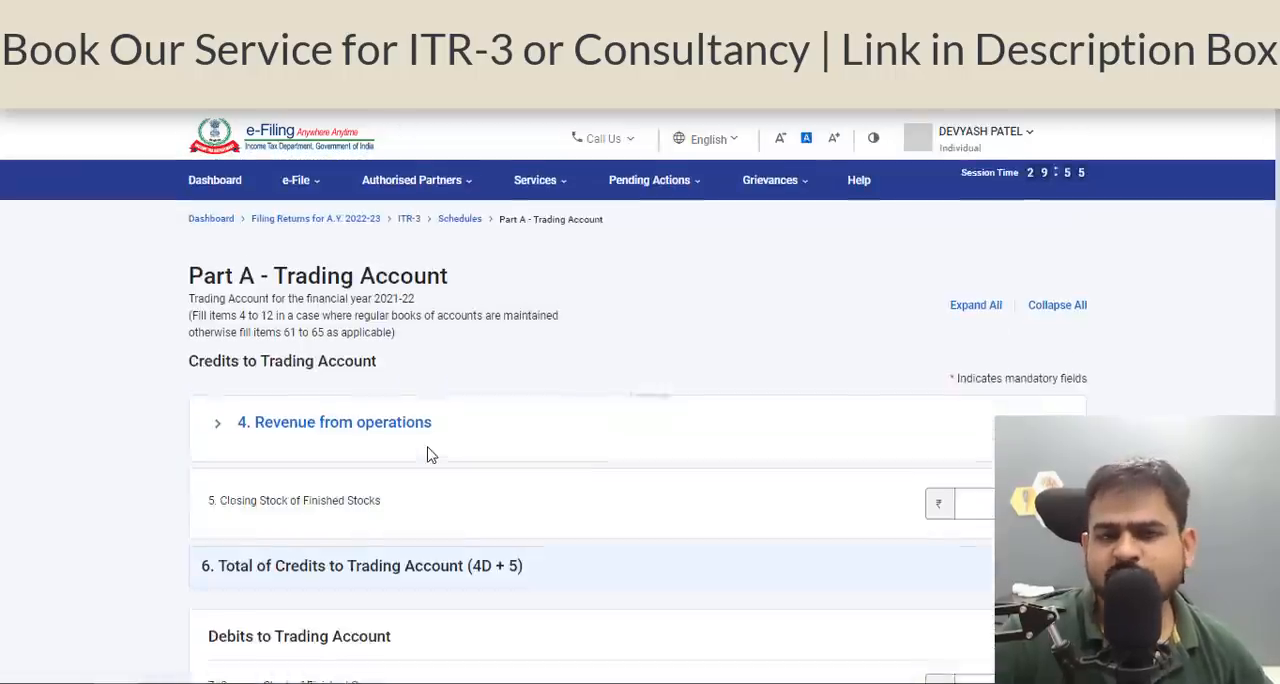
Check the Direct Expenses and the Duties and taxes sections of the Trading Account, and confirm the schedule without amounts.
left_click(429, 455)
scroll(429, 458, "down", 10)
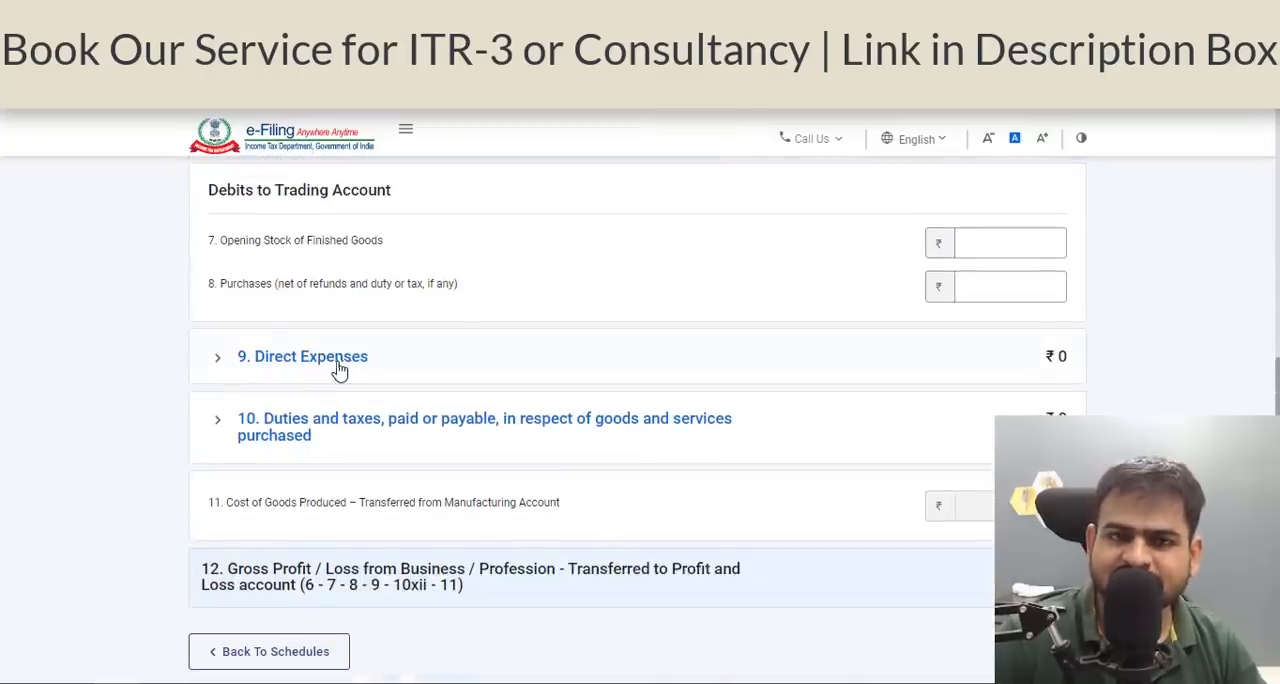
scroll(897, 406, "down", 3)
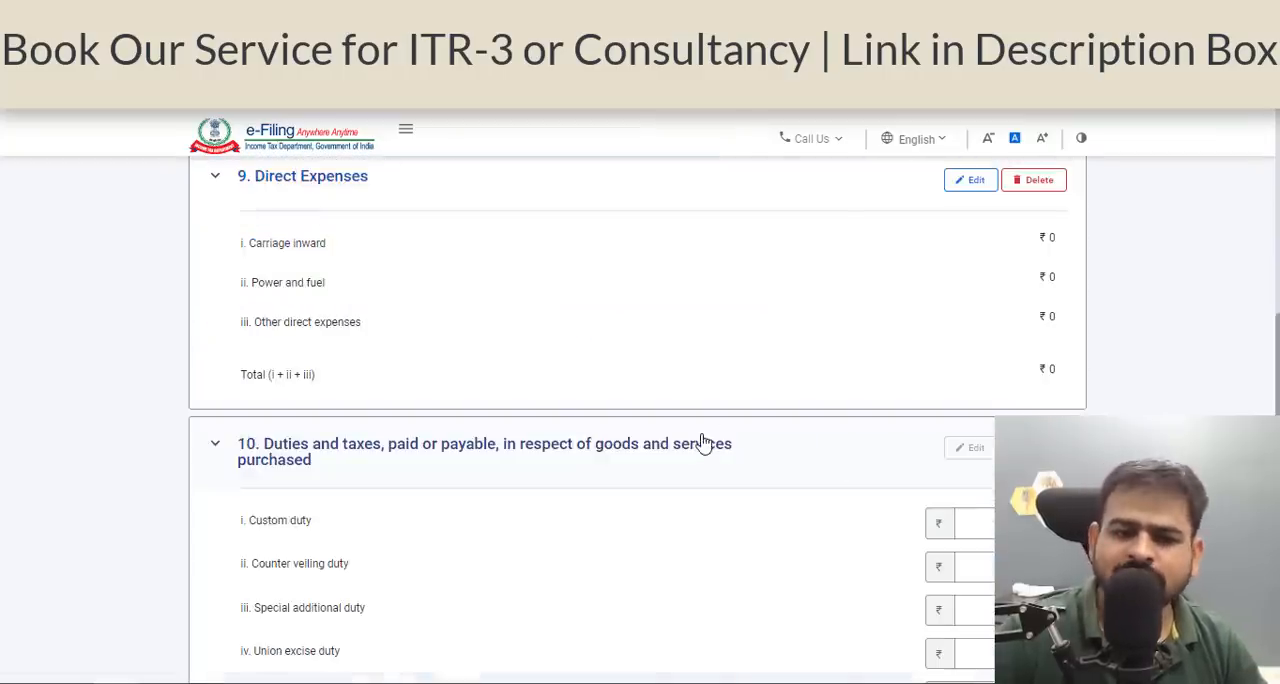
key("alt+Left")
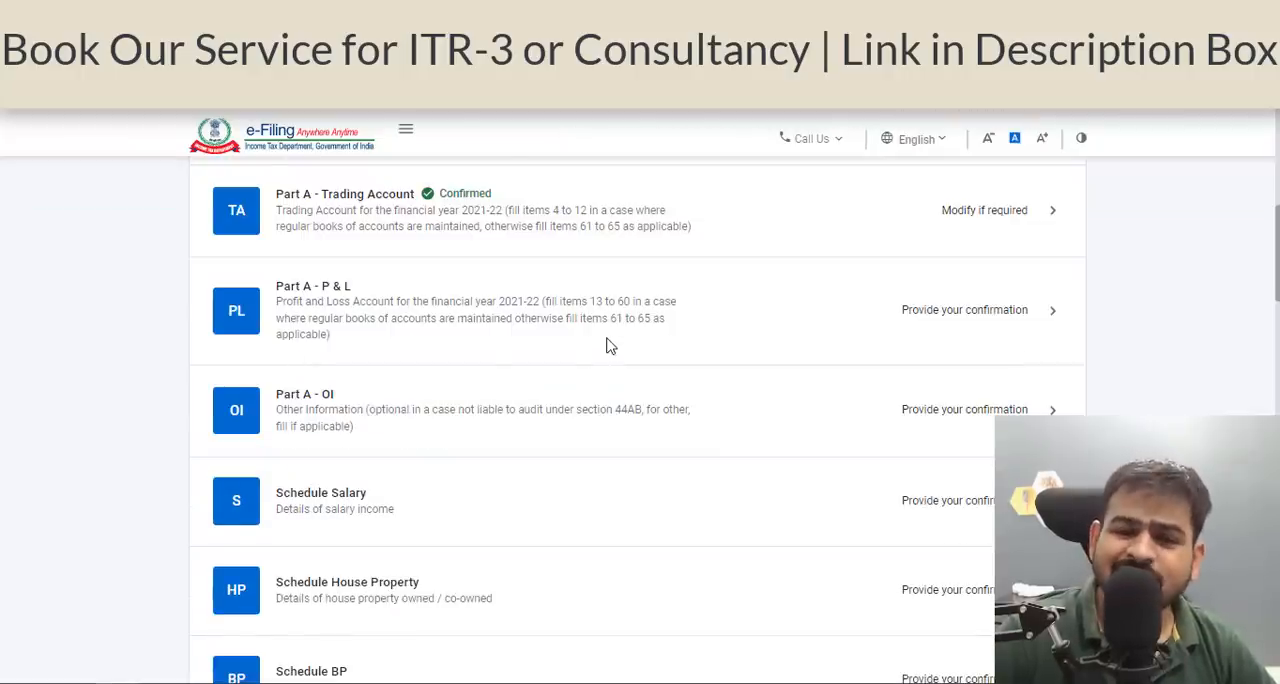
Open Part A - P & L, start a No Account Cases entry and go to the Business gross receipts through bank payments.
left_click(610, 346)
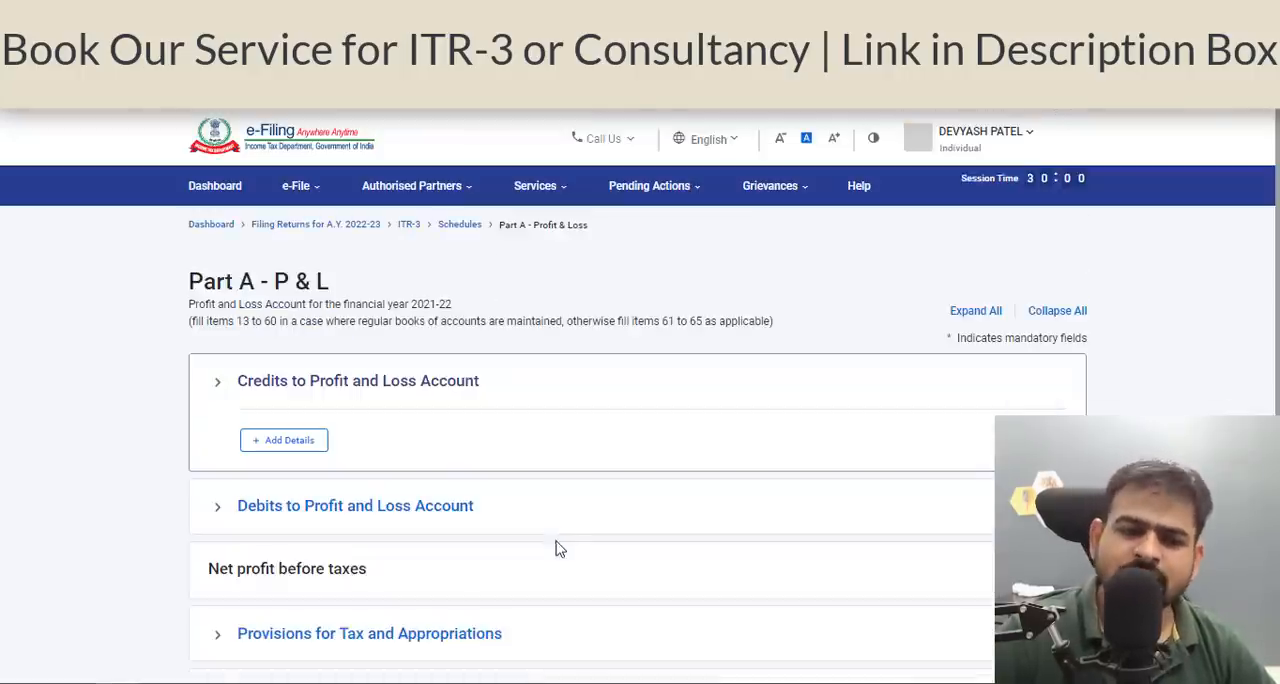
scroll(558, 548, "down", 2)
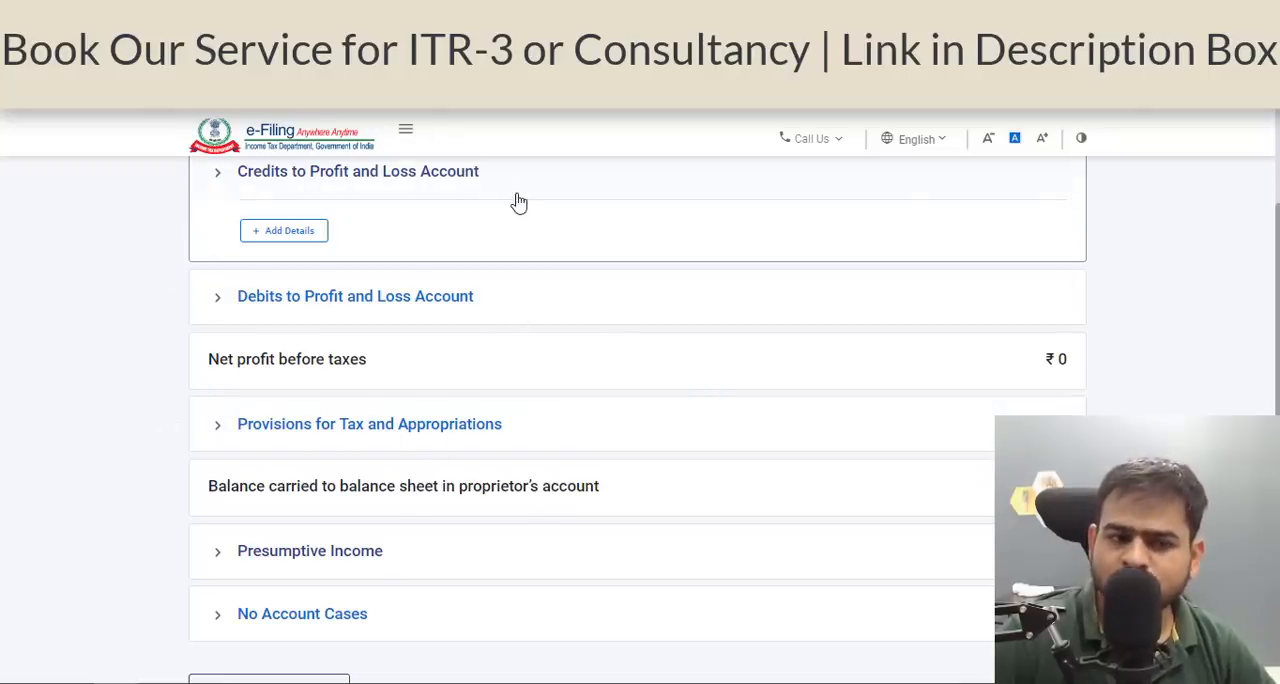
scroll(530, 310, "down", 2)
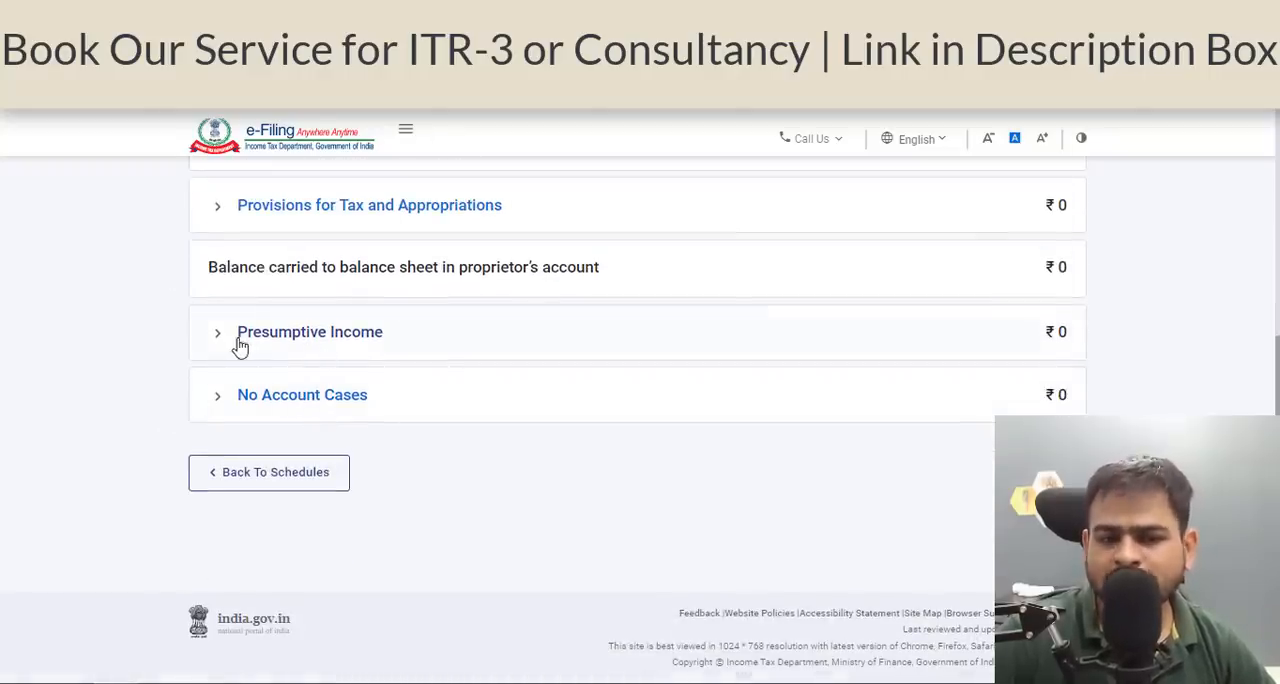
left_click(195, 416)
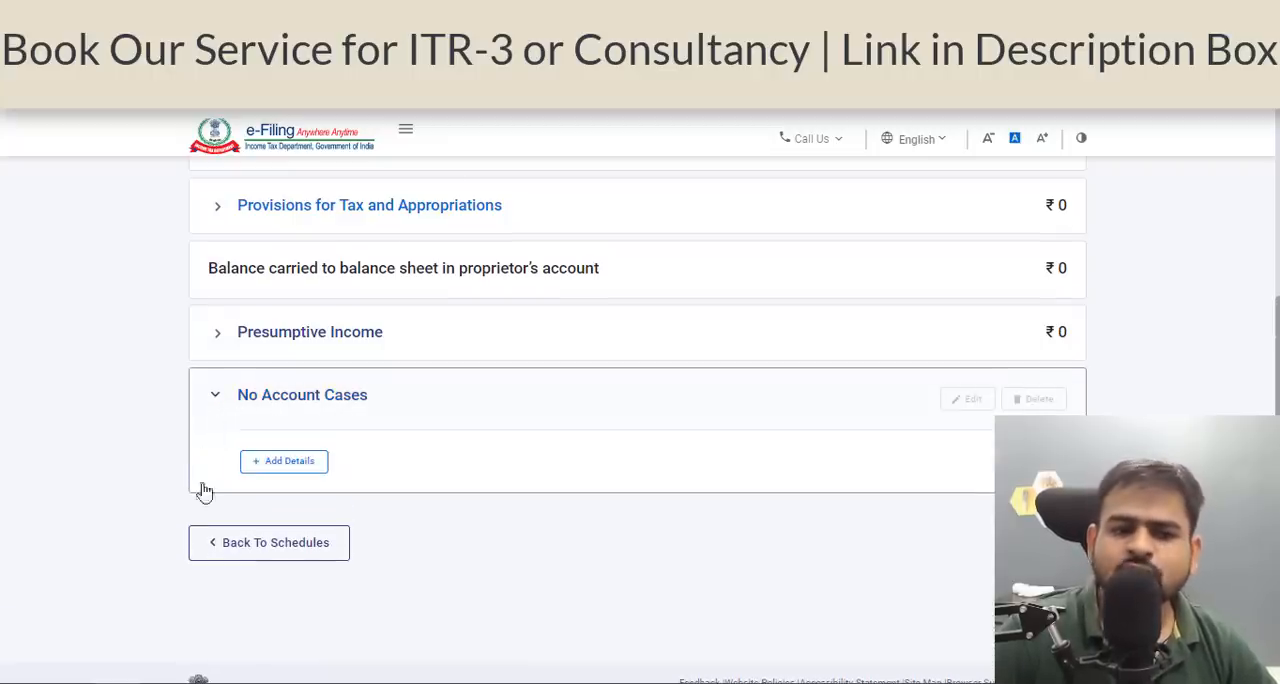
left_click(281, 463)
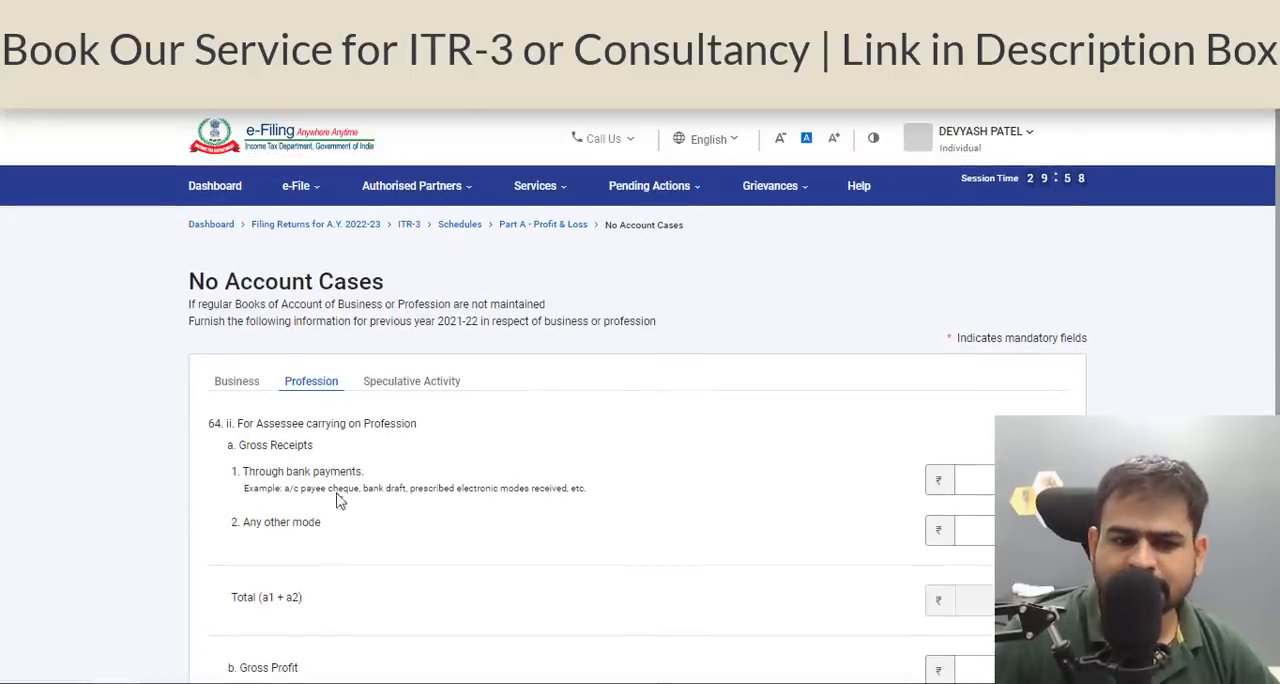
left_click(229, 388)
left_click(1008, 480)
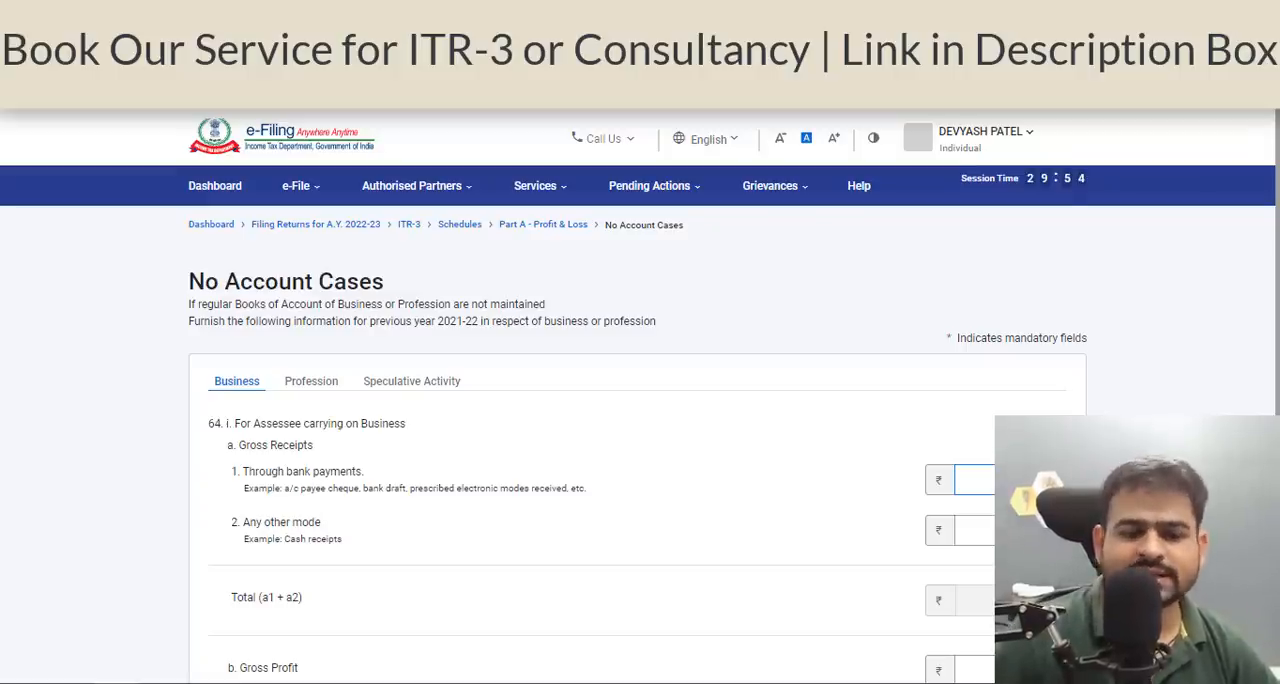
Switch to the Zerodha tax P&L workbook in Excel and look up the options profit and turnover for F&O.
left_click(496, 681)
left_click(309, 414)
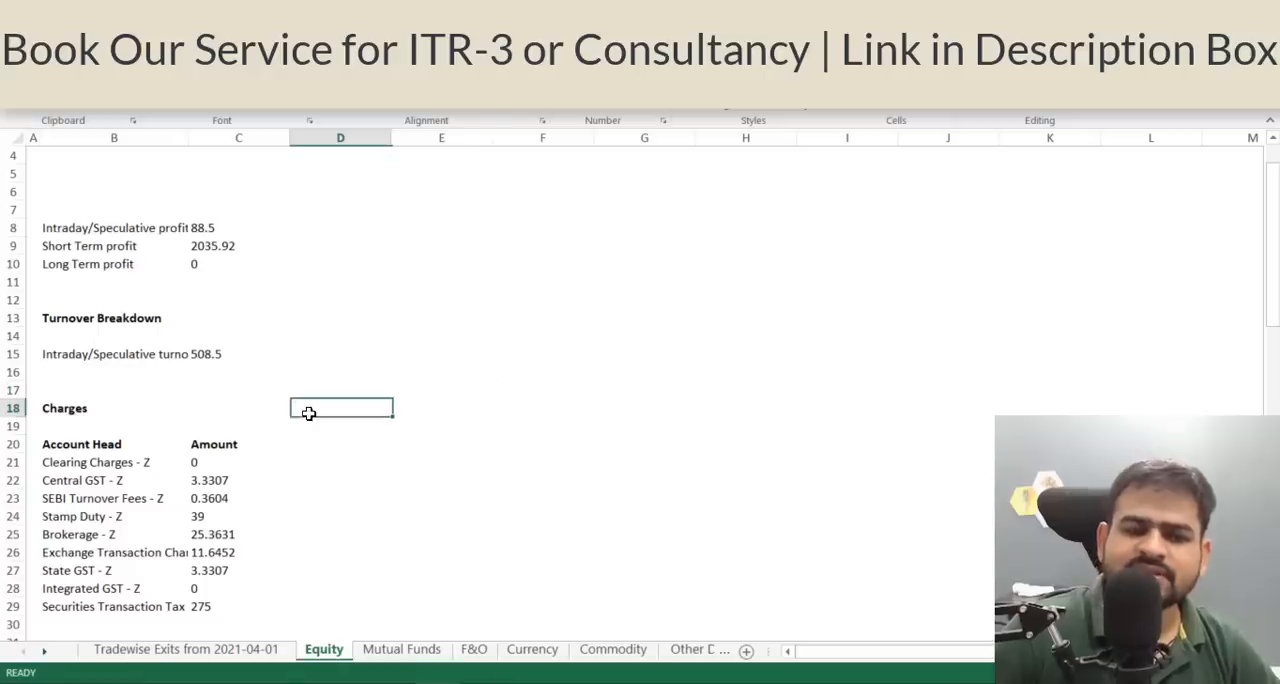
left_click(474, 650)
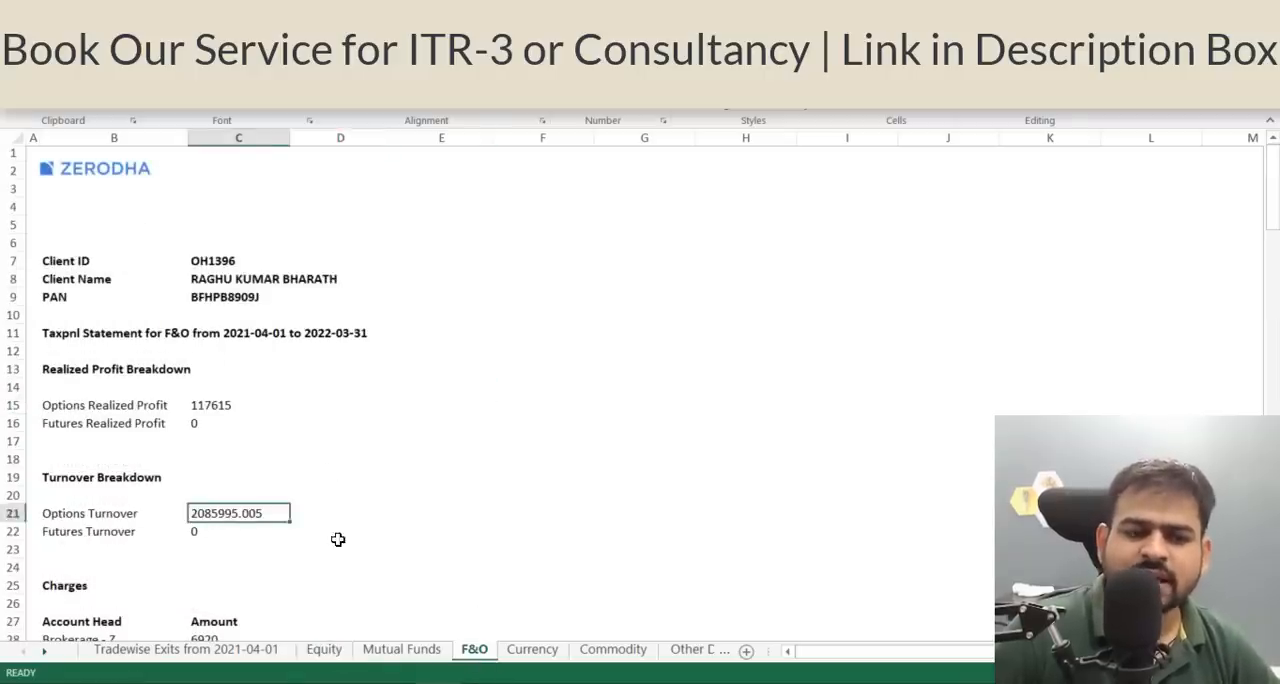
left_click(337, 535)
left_click(230, 420)
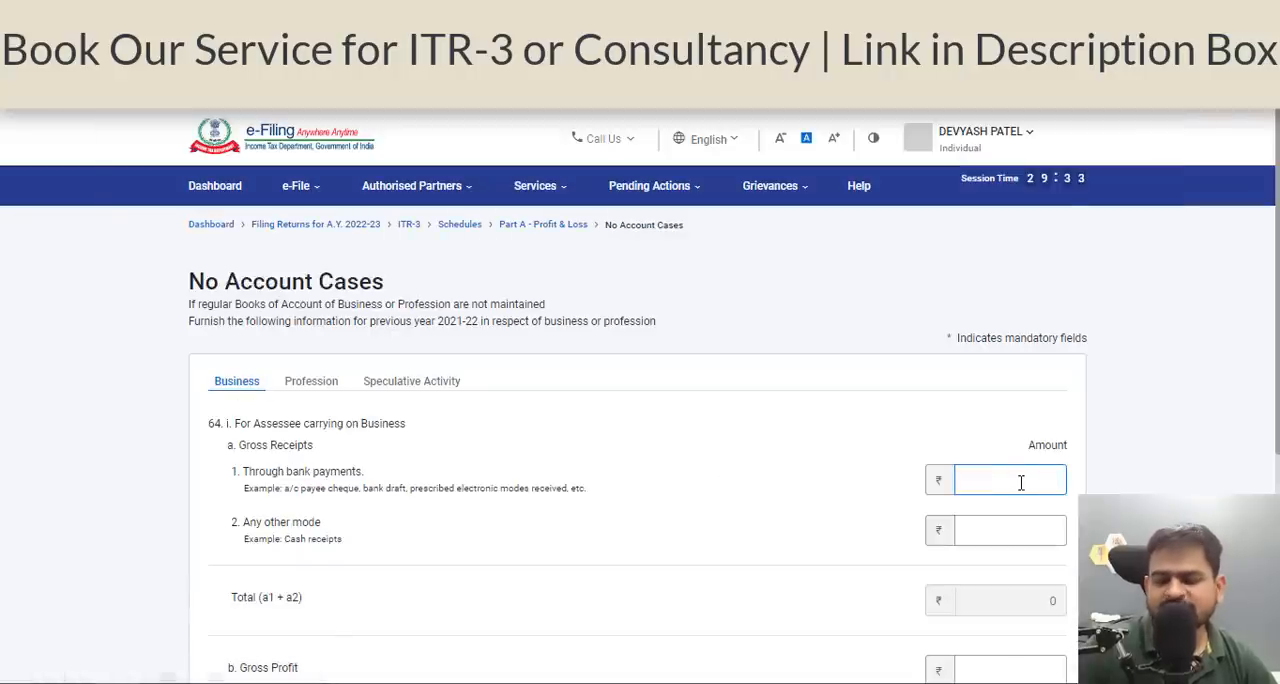
Recheck the options turnover in the Excel workbook and enter 20,85,995 as the Business gross receipts through bank payments on the portal.
key("alt+Tab")
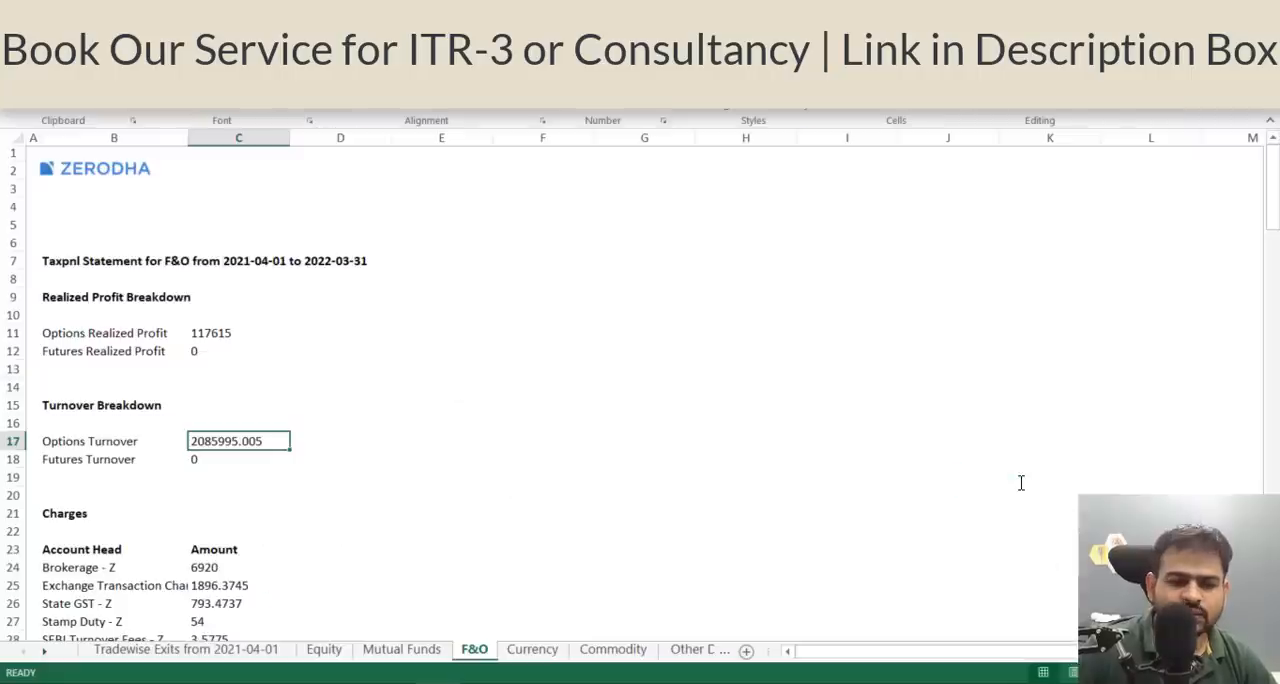
key("alt+Tab")
type("5995")
key("Tab")
key("Tab")
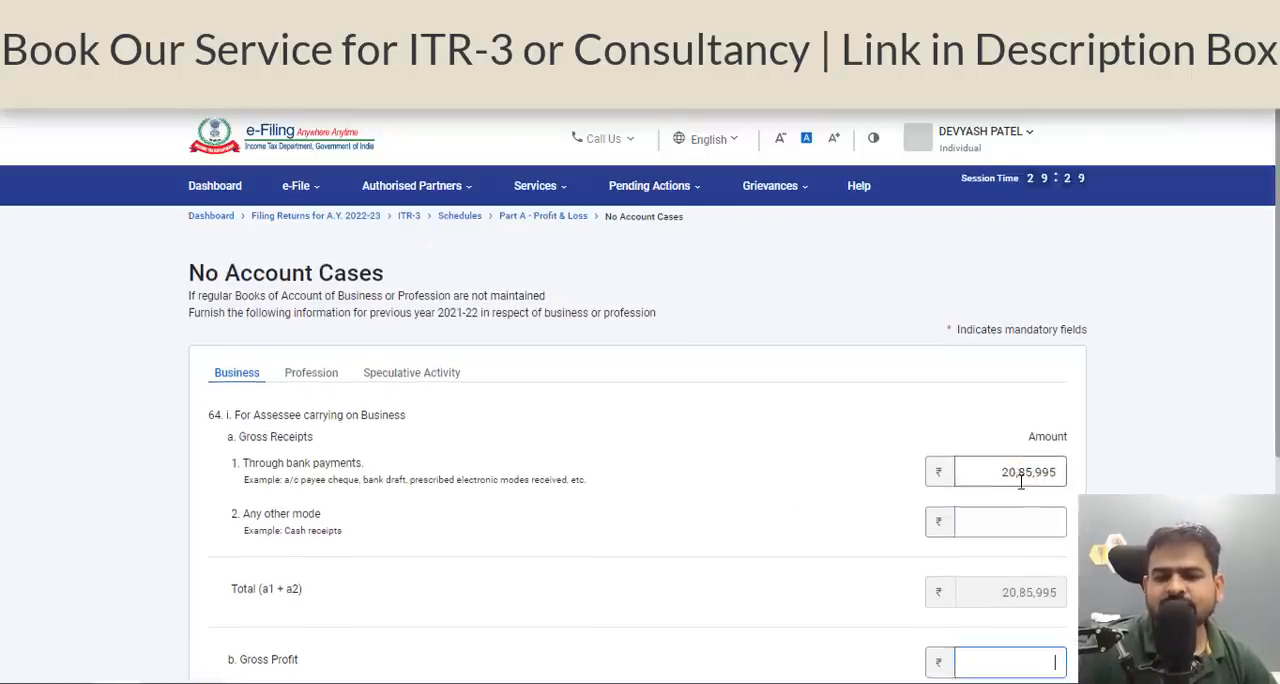
Look up the options realized profit in the Excel workbook and enter 1,17,615 as the Business gross profit on the portal.
scroll(429, 572, "down", 1)
key("alt+Tab")
left_click(214, 333)
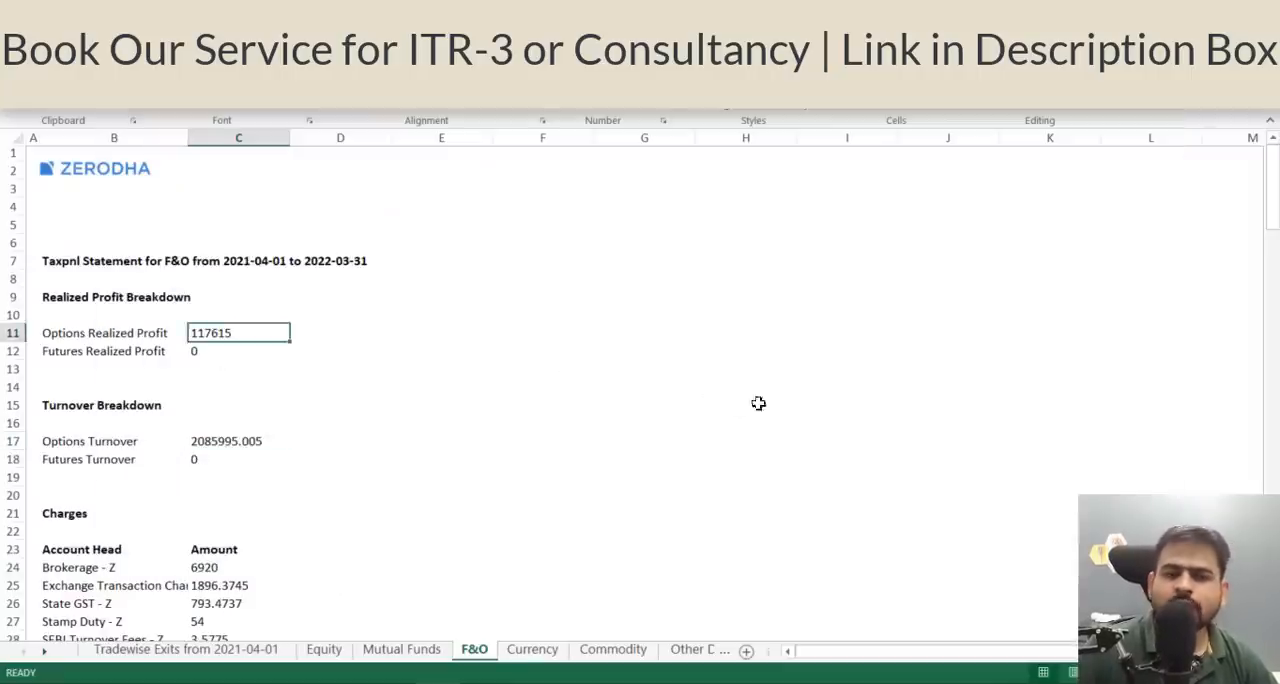
key("alt+Tab")
scroll(920, 445, "down", 2)
type("1")
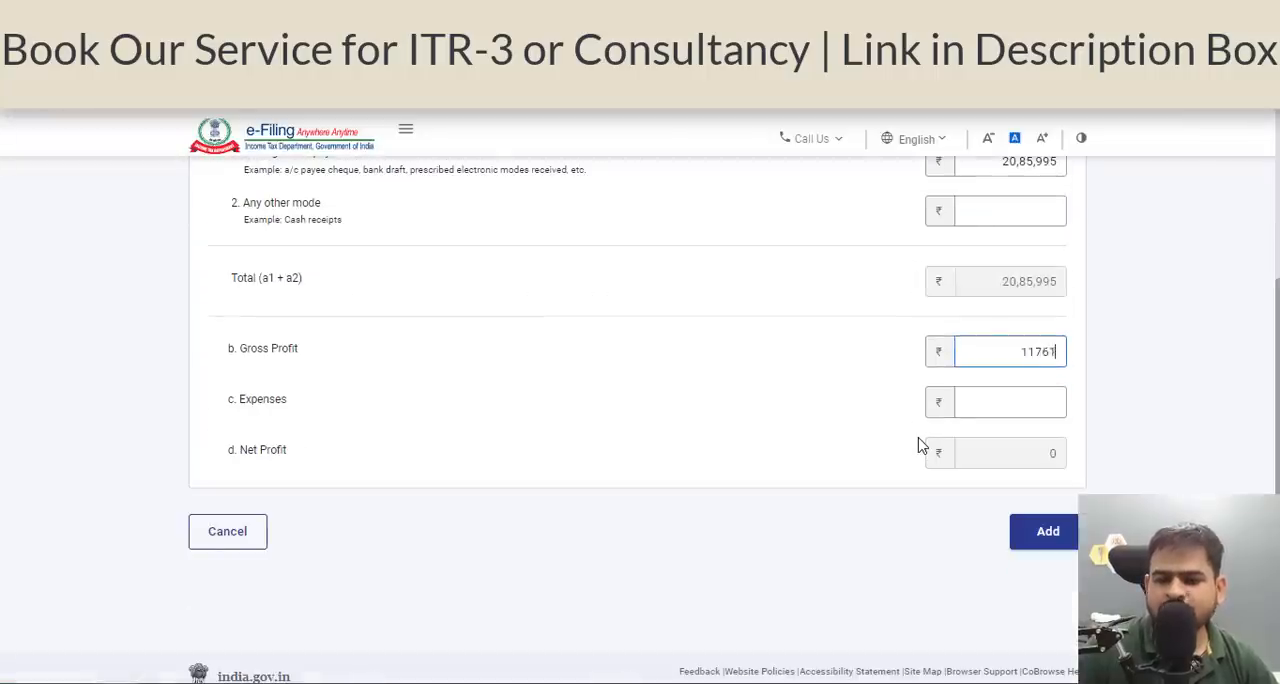
type(",17,615")
left_click(800, 430)
scroll(800, 430, "up", 1)
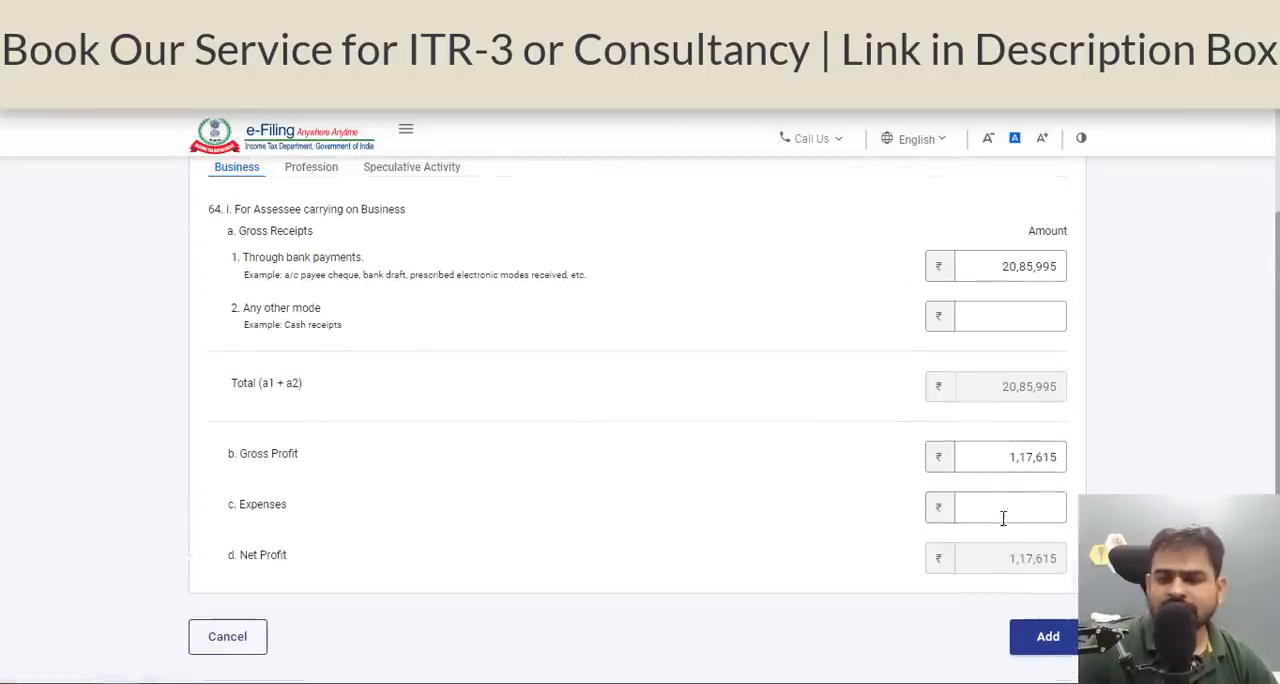
Compare the Business figures with the Business receipts details in the Taxpayer Information Summary.
left_click_drag(1014, 462, 1098, 484)
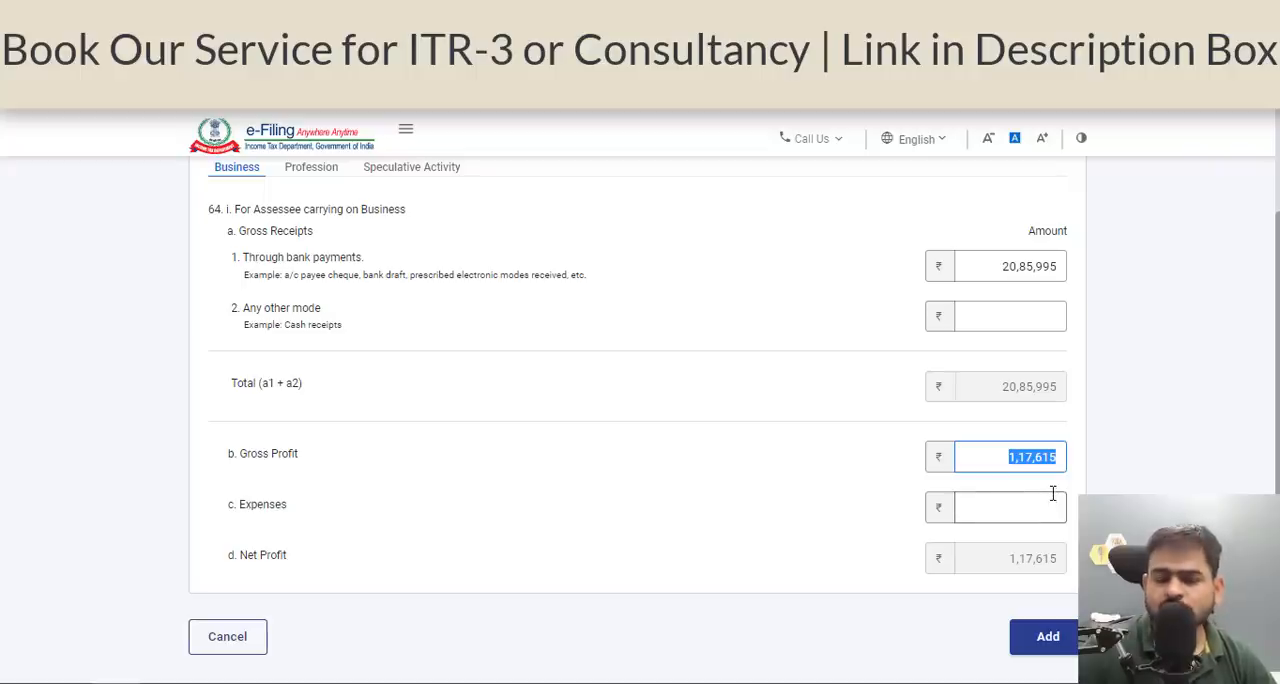
scroll(1053, 496, "up", 3)
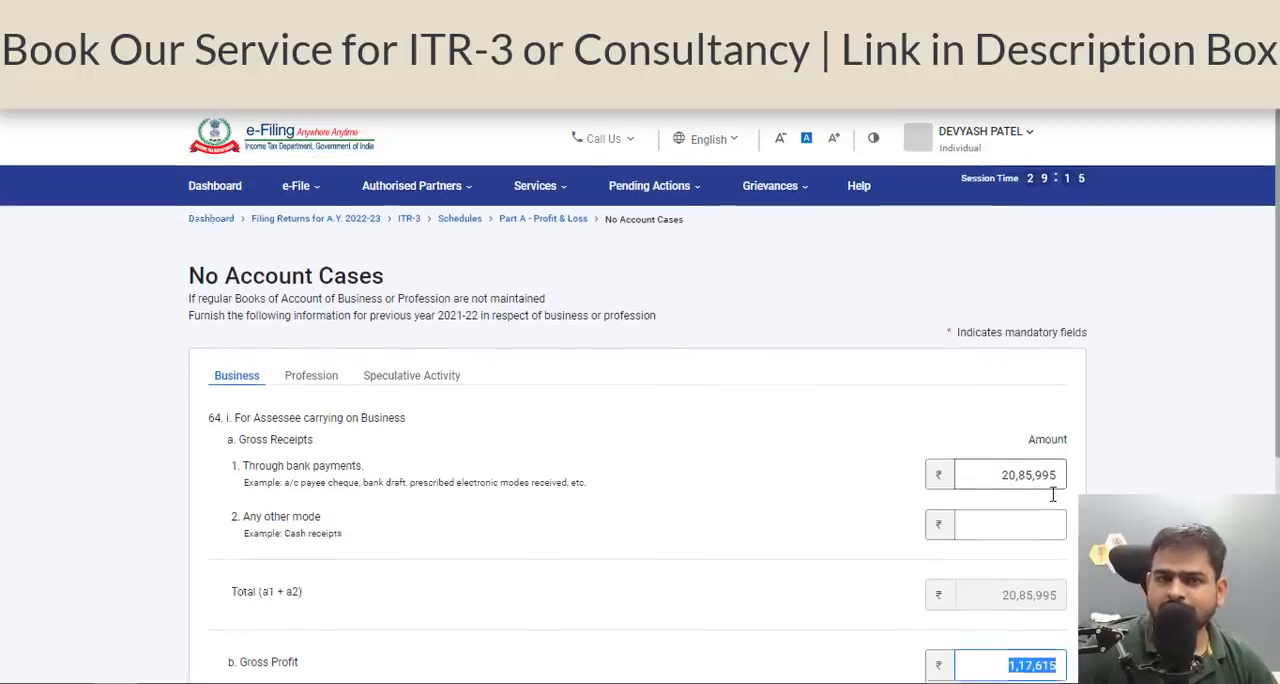
scroll(1053, 494, "down", 1)
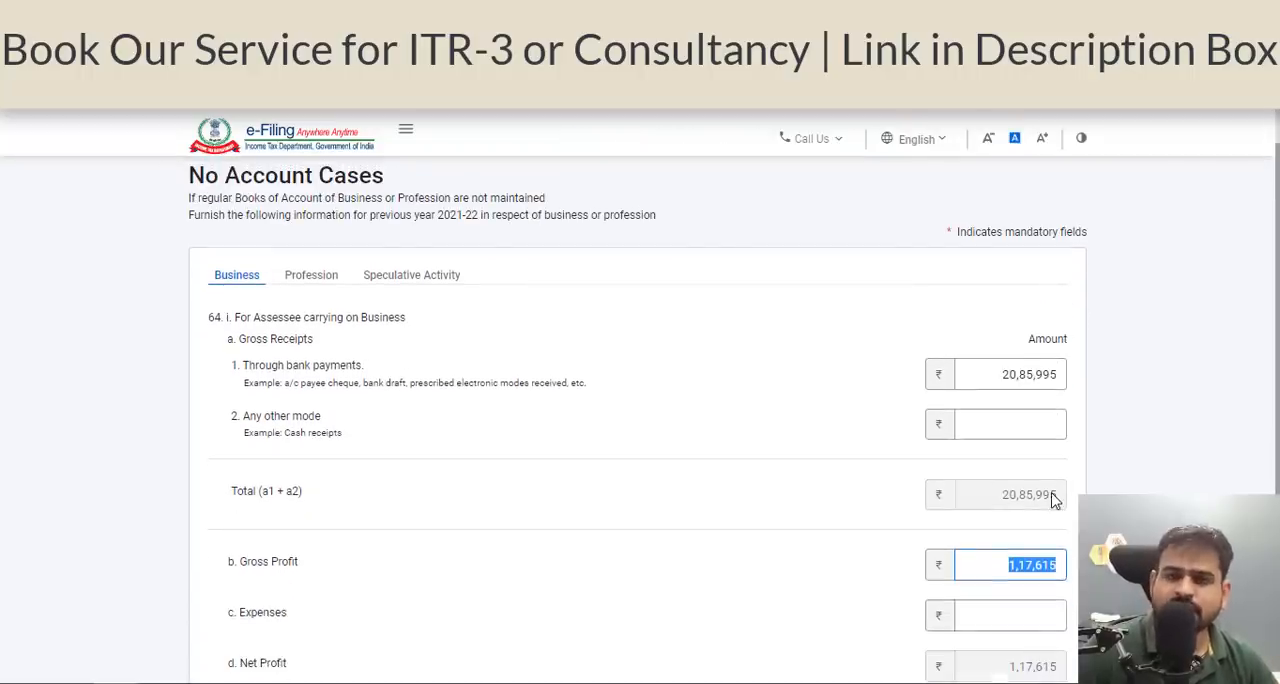
scroll(1053, 496, "down", 1)
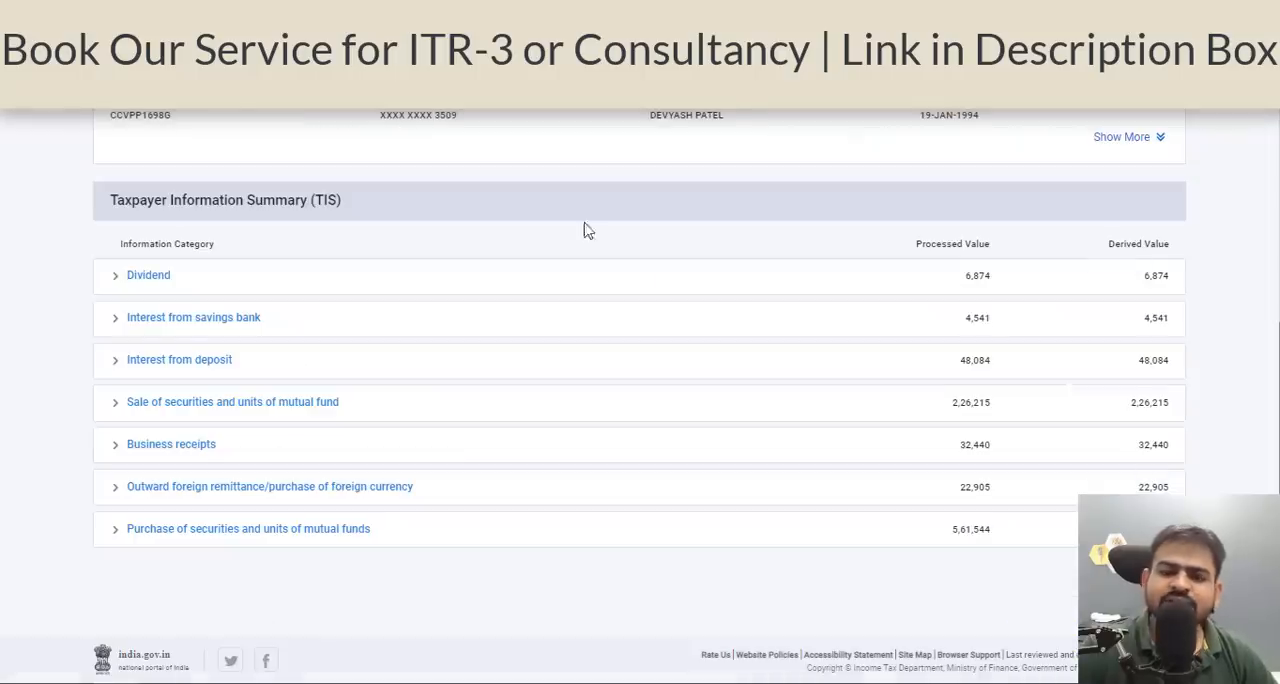
left_click(203, 450)
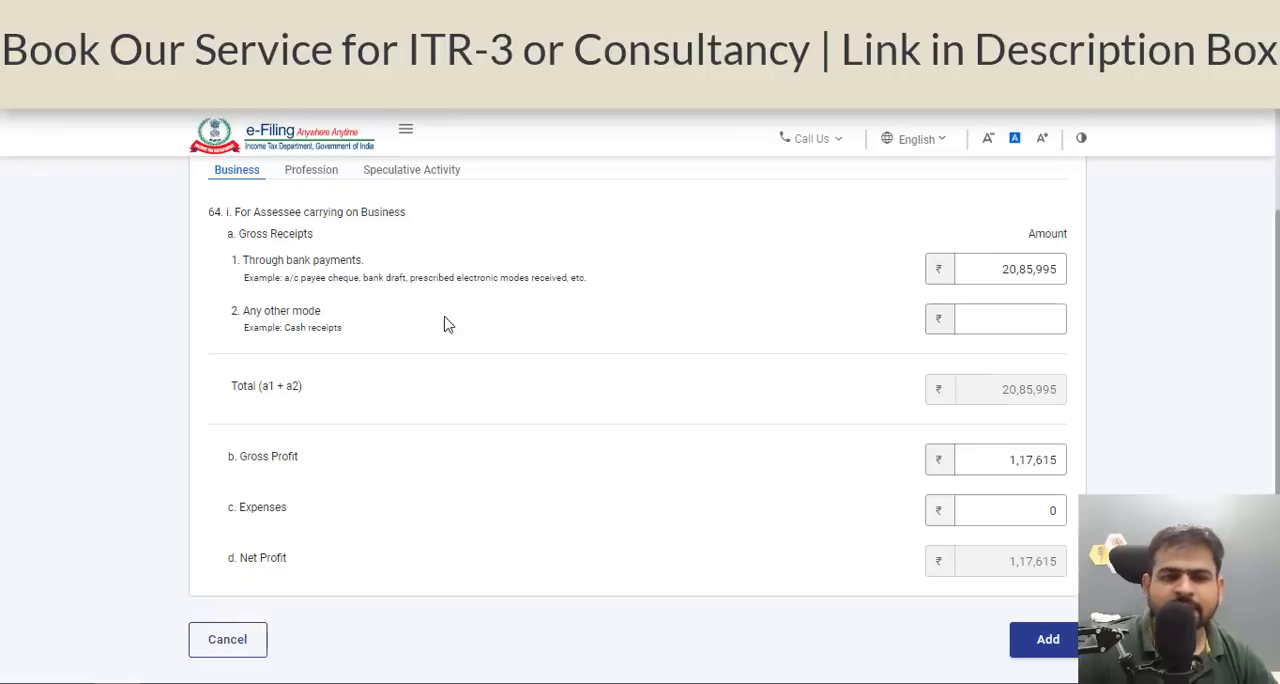
scroll(443, 323, "up", 2)
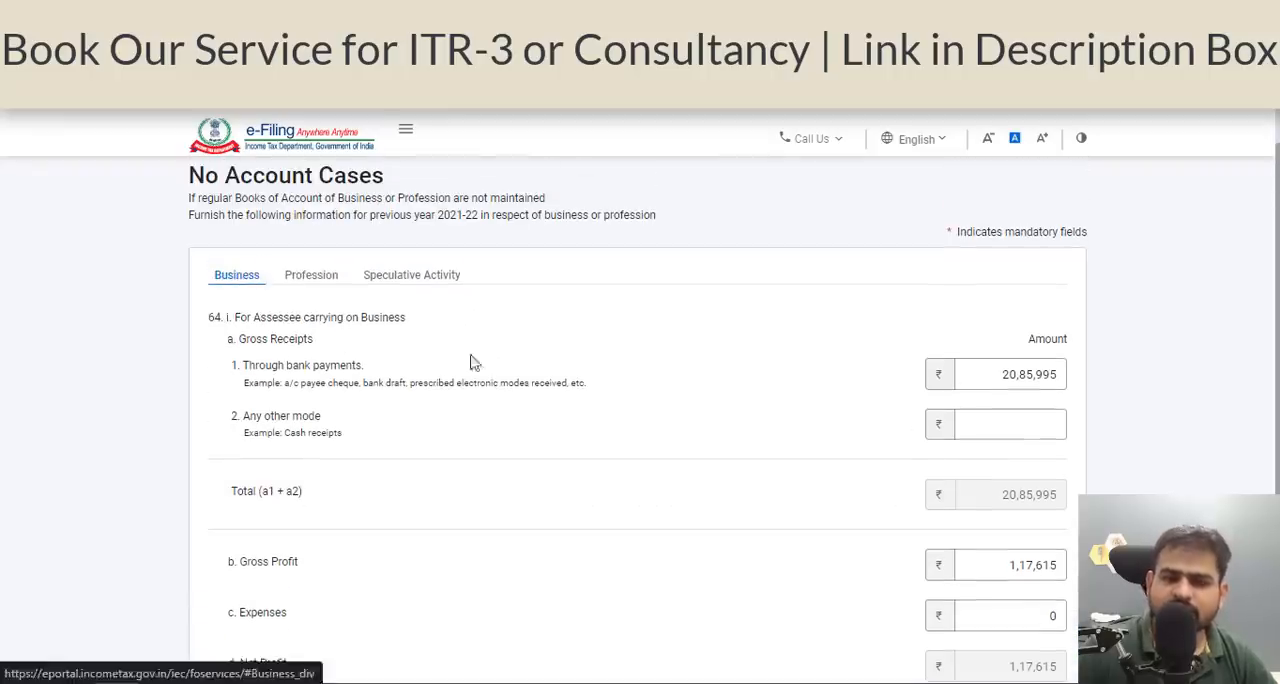
double_click(1024, 566)
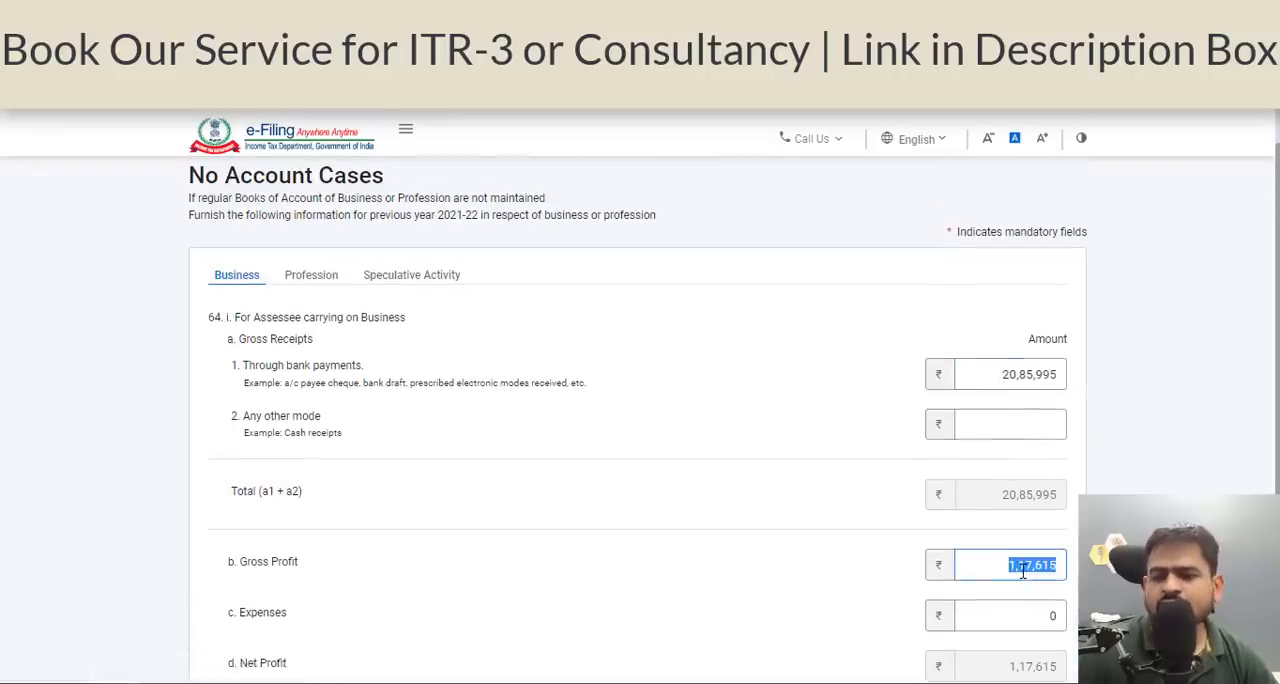
scroll(1024, 566, "down", 1)
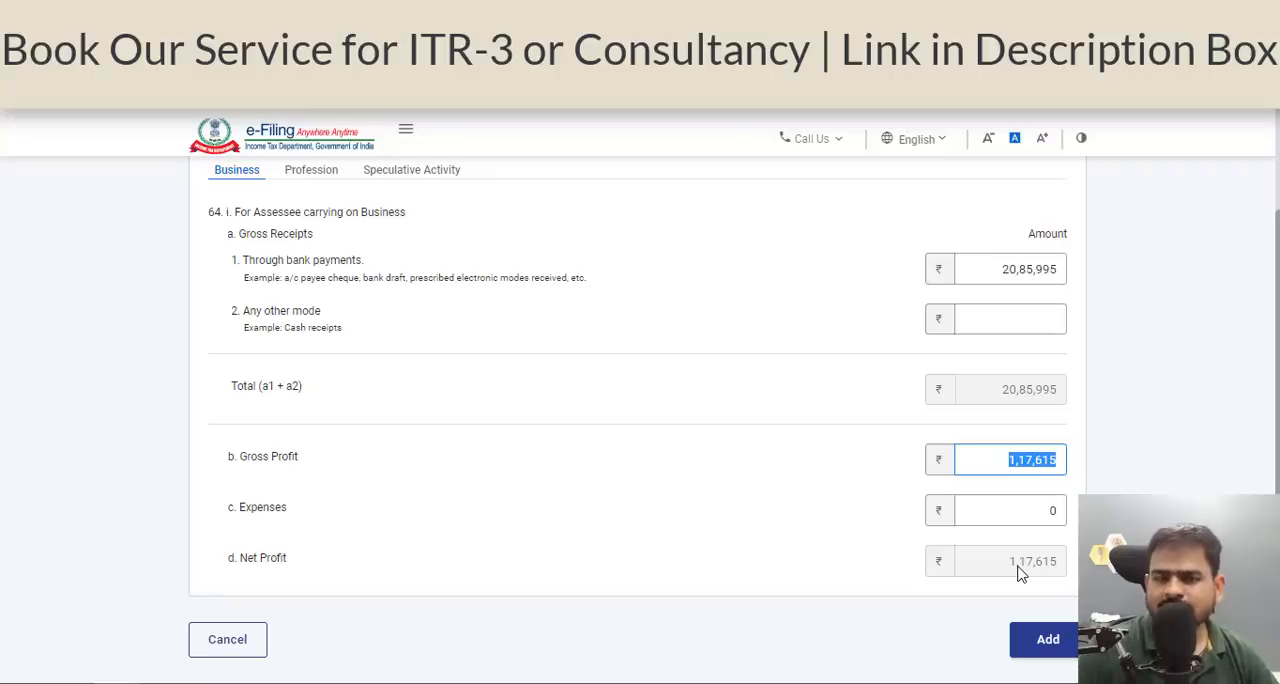
scroll(600, 560, "up", 1)
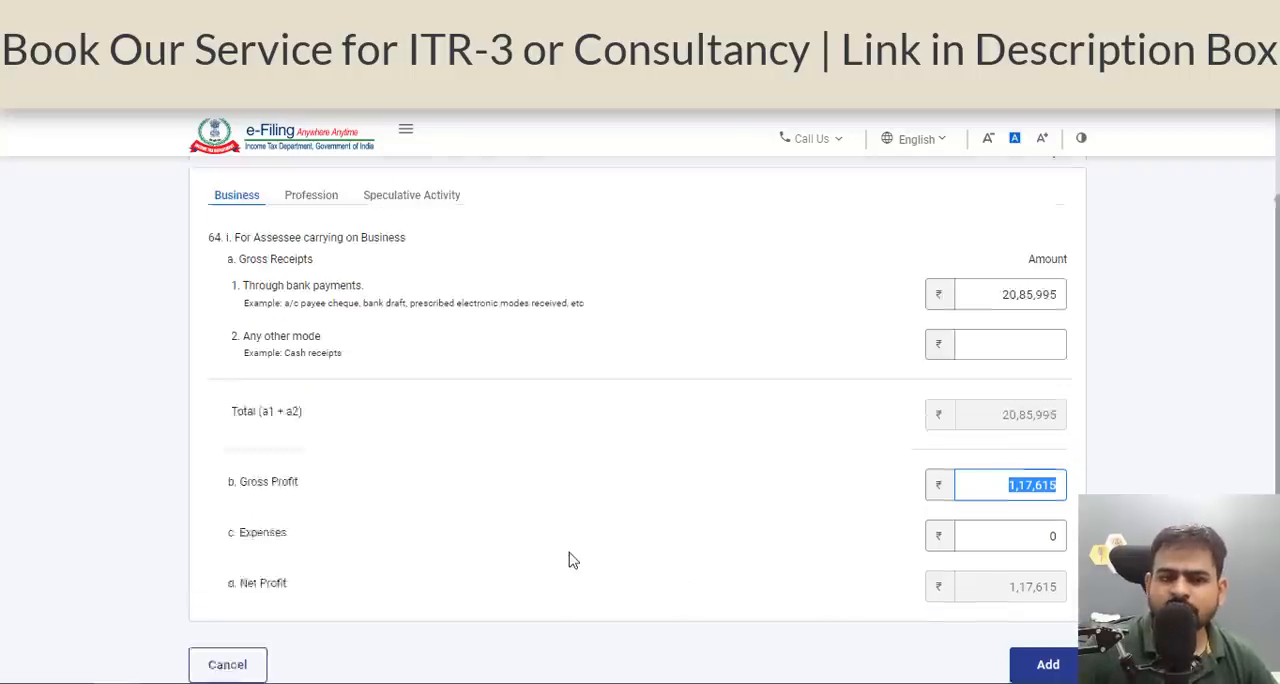
Check the Profession section of No Account Cases, including its gross receipts and gross profit fields, without entering amounts.
left_click(314, 286)
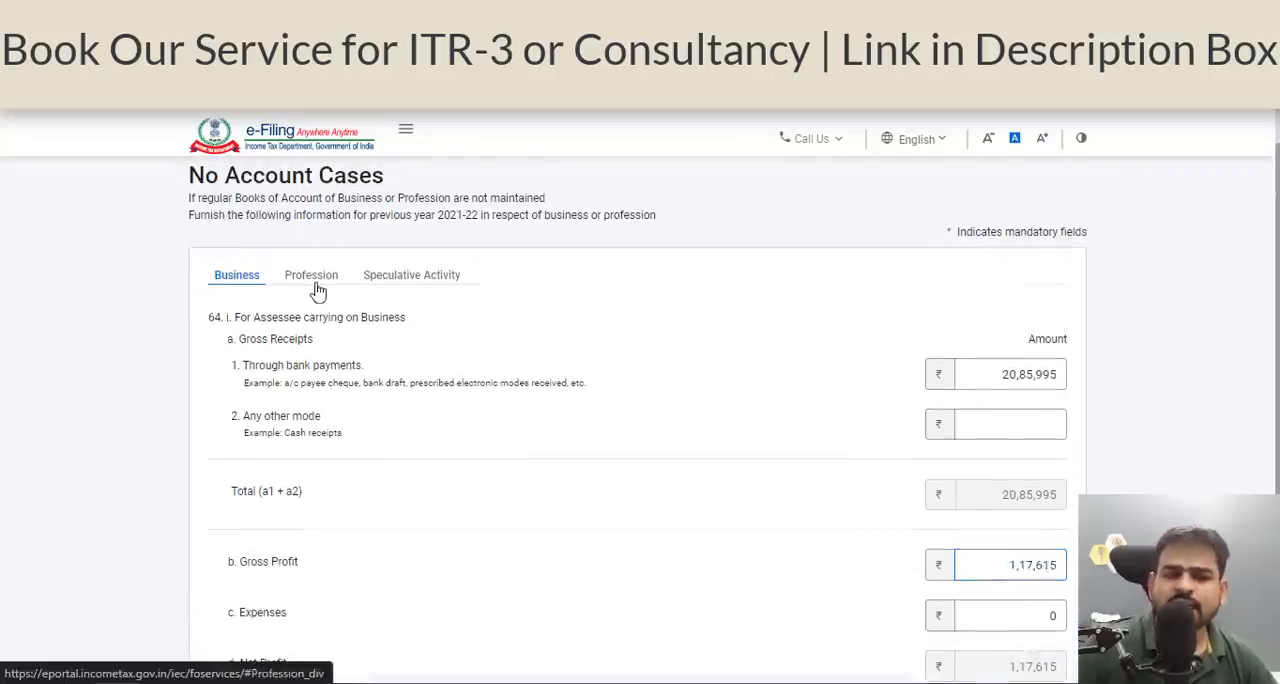
left_click(1040, 367)
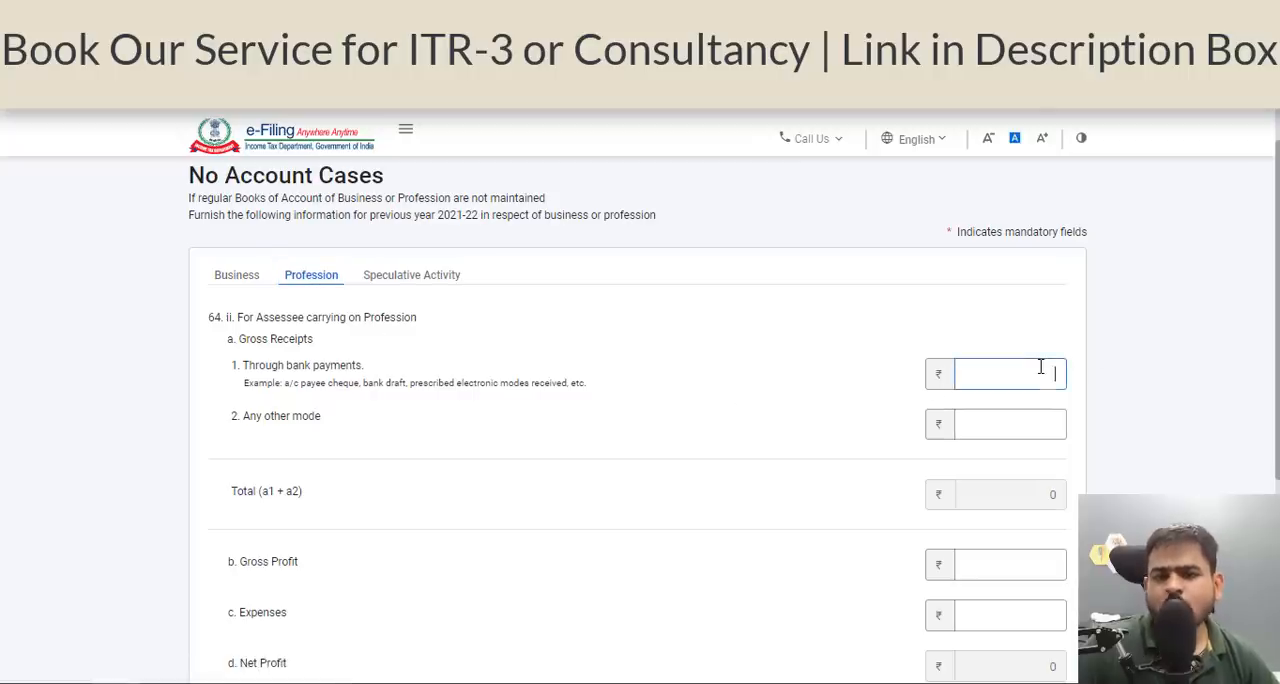
scroll(1040, 372, "down", 3)
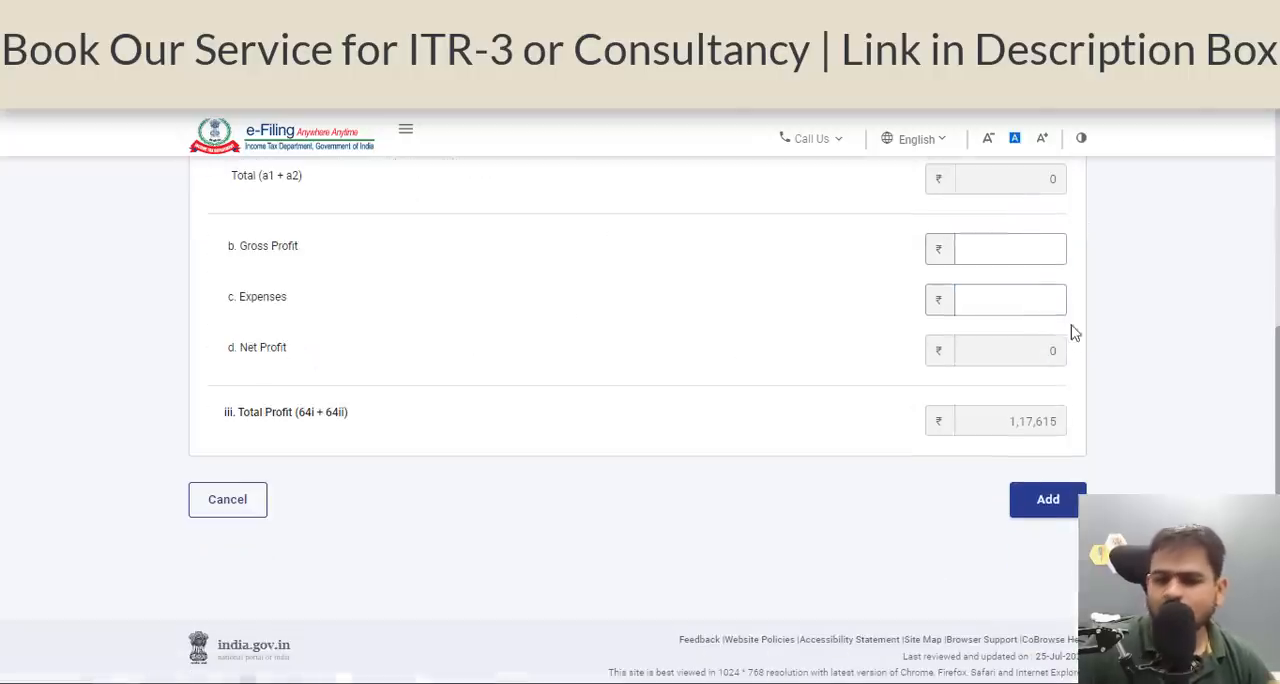
left_click(1037, 264)
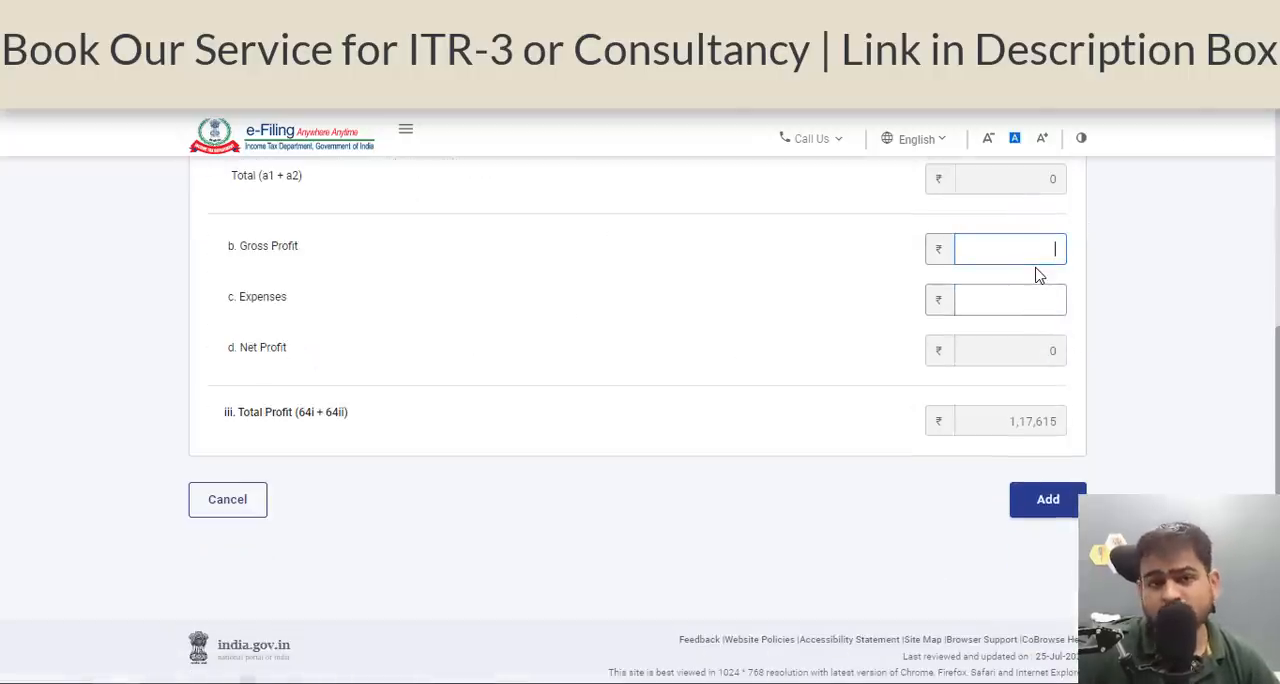
scroll(1040, 275, "up", 4)
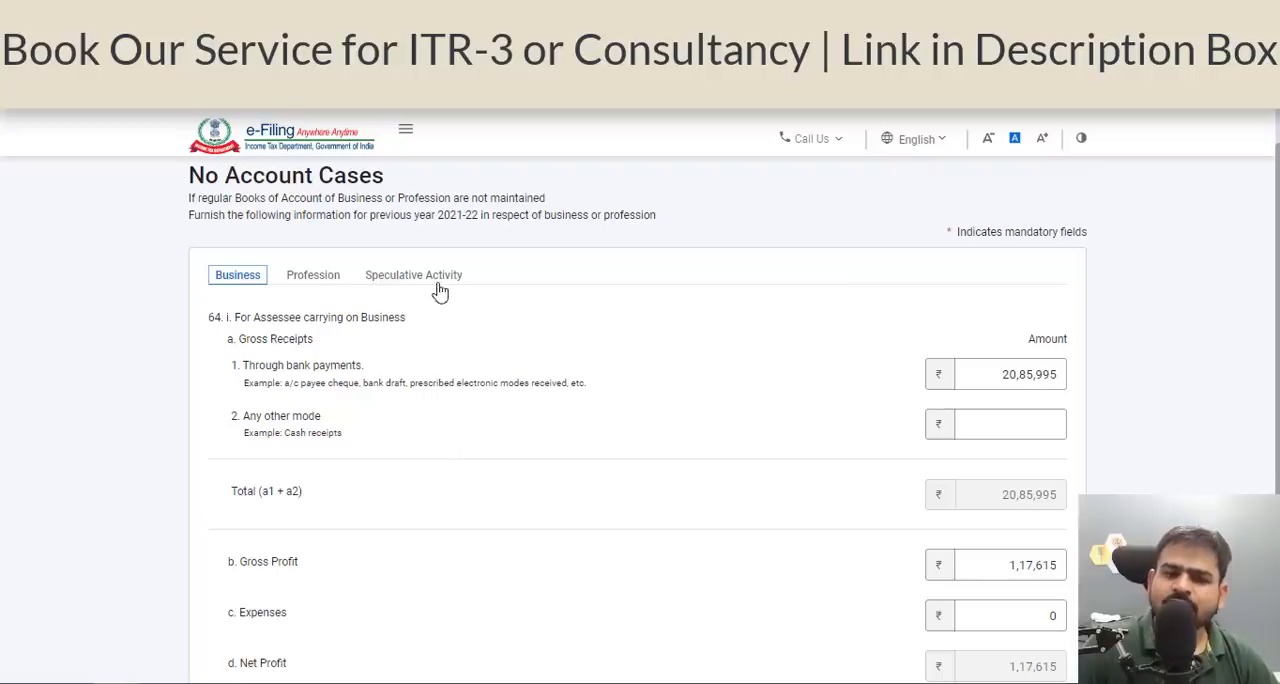
Open the Speculative Activity section, switch to the Excel workbook and look up the intraday/speculative turnover and profit on the Equity sheet.
left_click(437, 290)
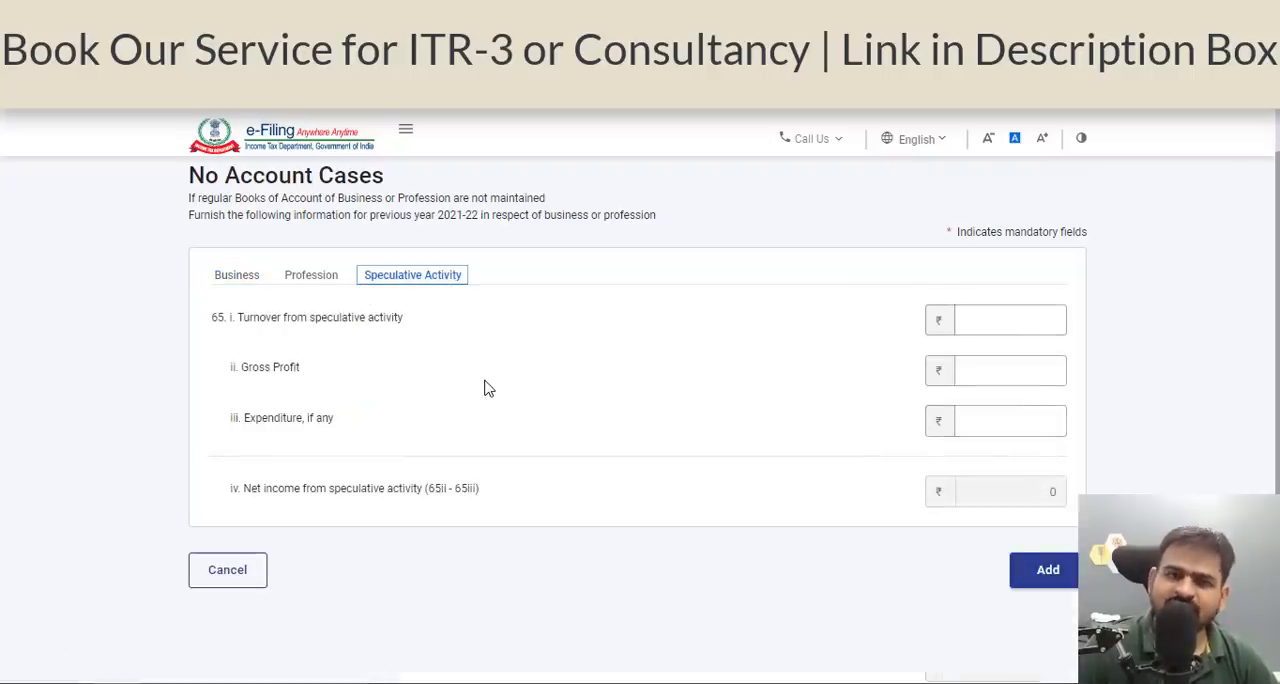
key("alt+Tab")
left_click(352, 511)
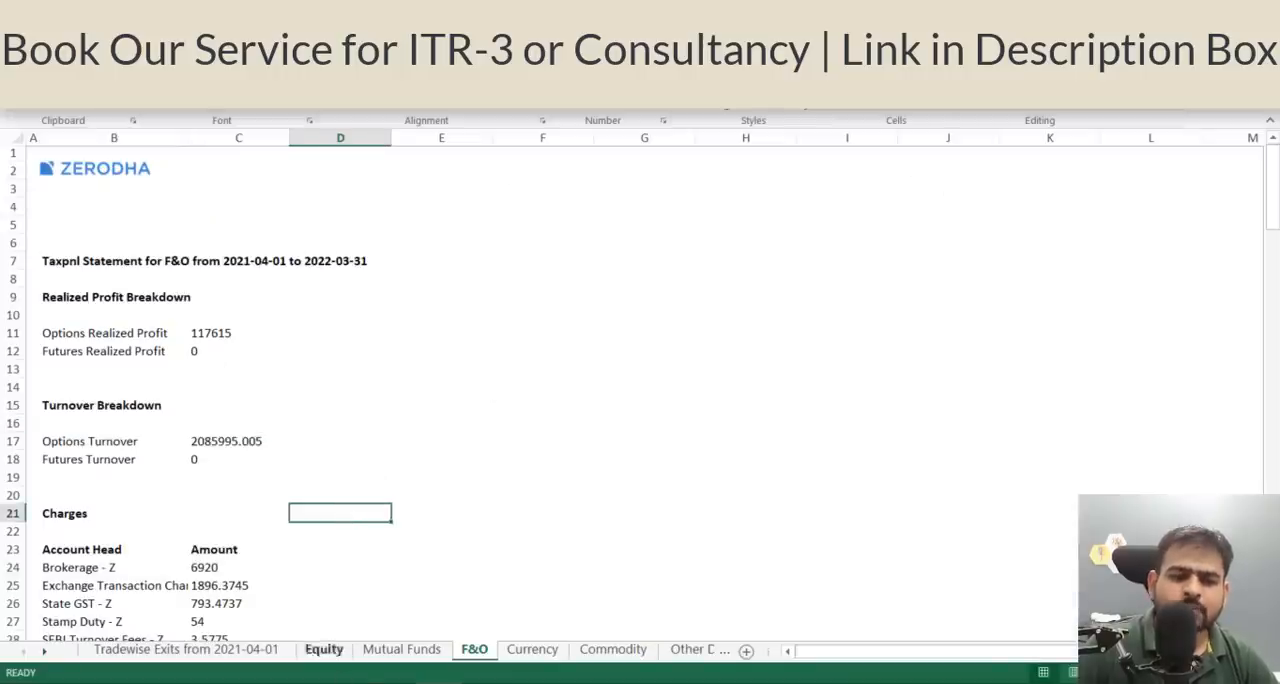
left_click(333, 655)
scroll(294, 492, "down", 2)
scroll(257, 398, "up", 2)
left_click(235, 350)
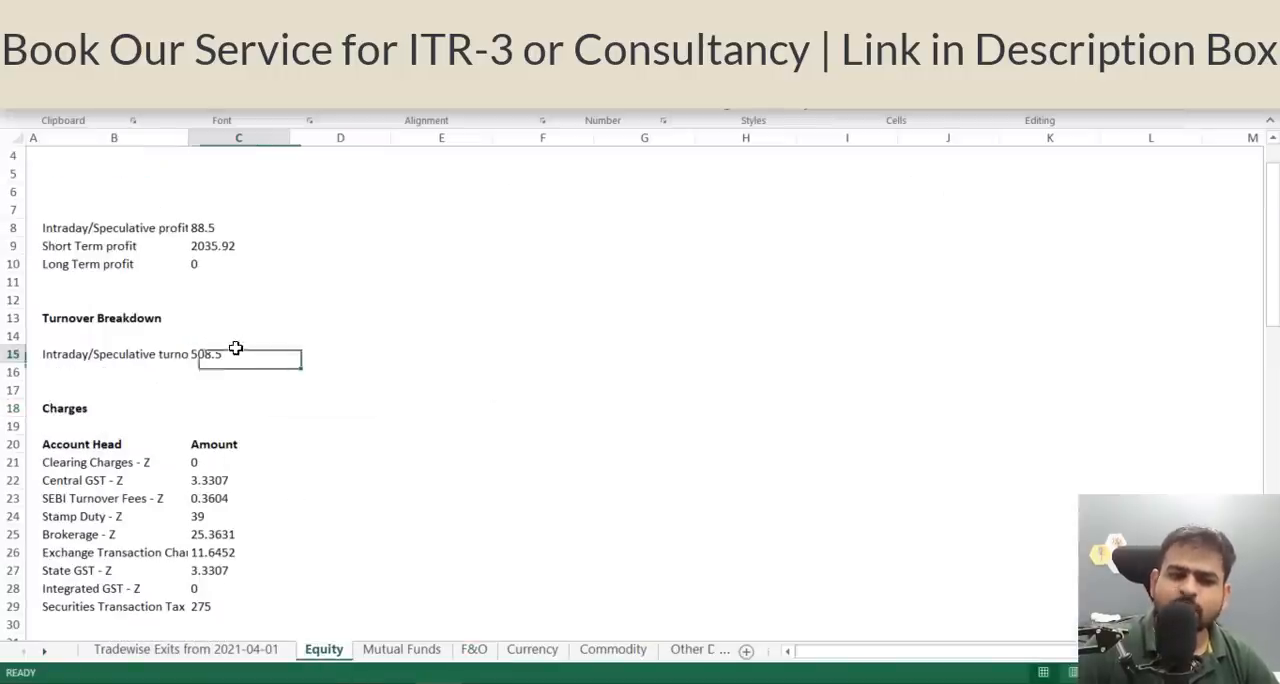
scroll(235, 300, "up", 1)
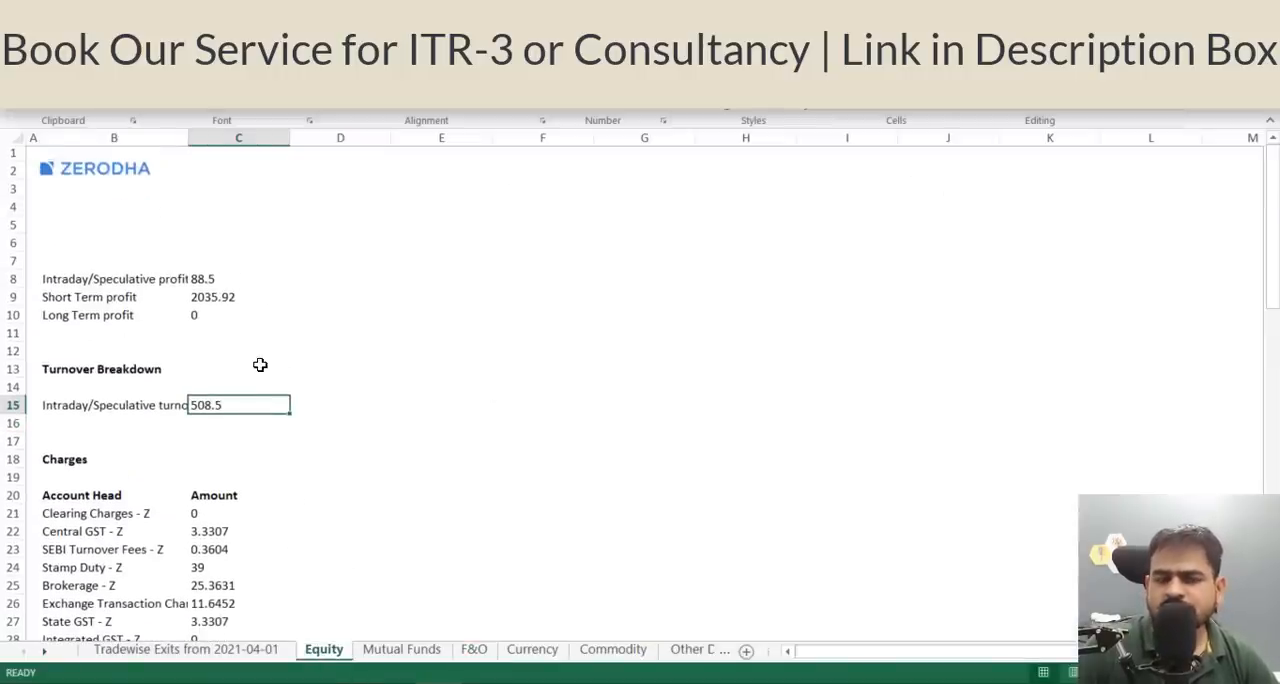
left_click(117, 403)
left_click(234, 410)
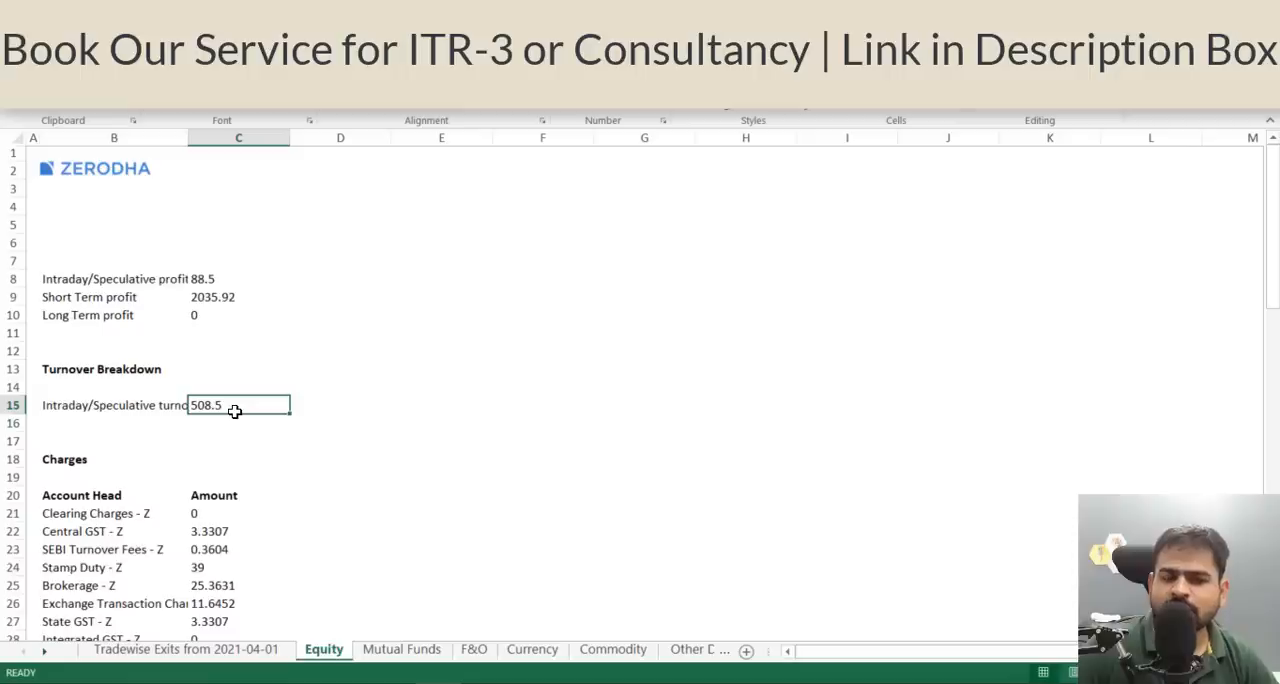
left_click(232, 280)
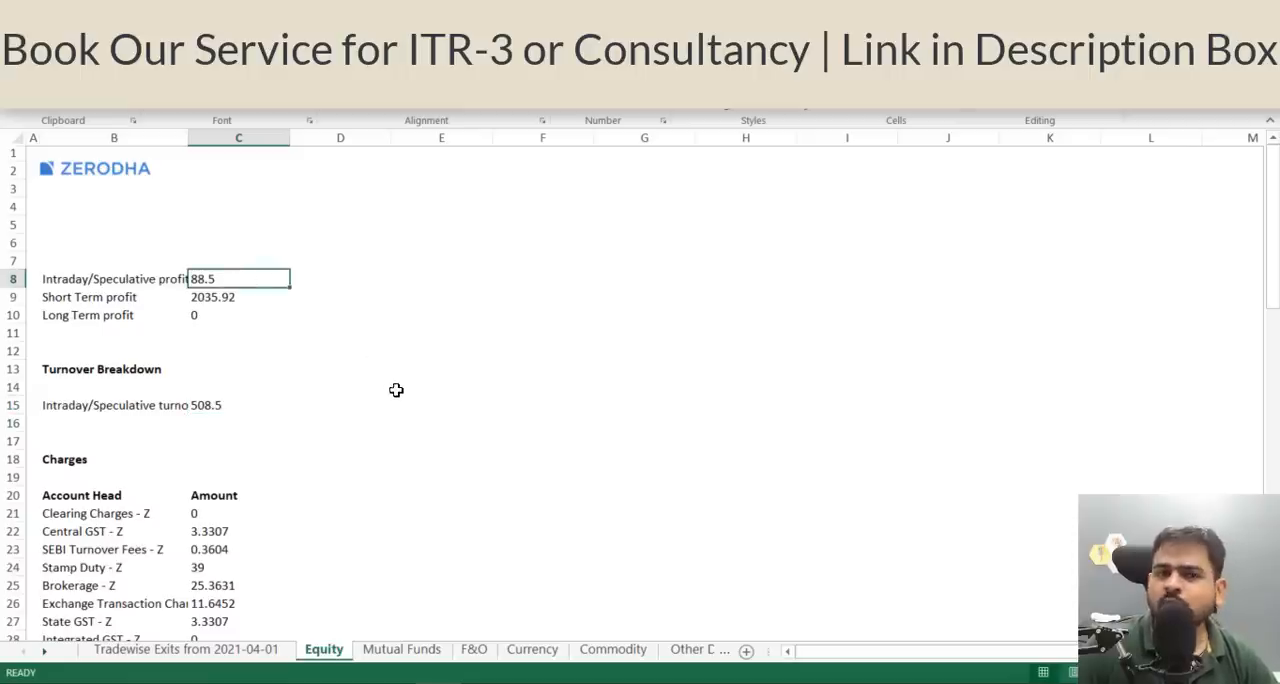
Switch back to the e-Filing form and enter 508 as turnover from speculative activity and 88 as its gross profit.
key("alt+Tab")
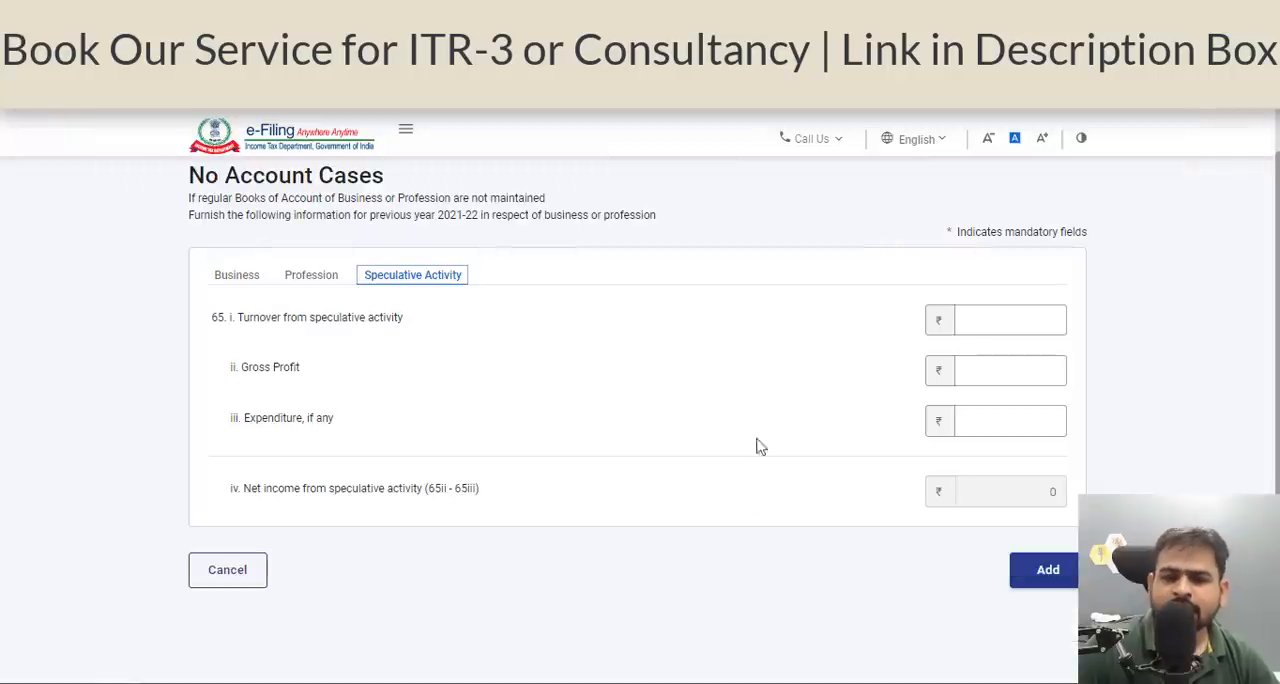
left_click(965, 320)
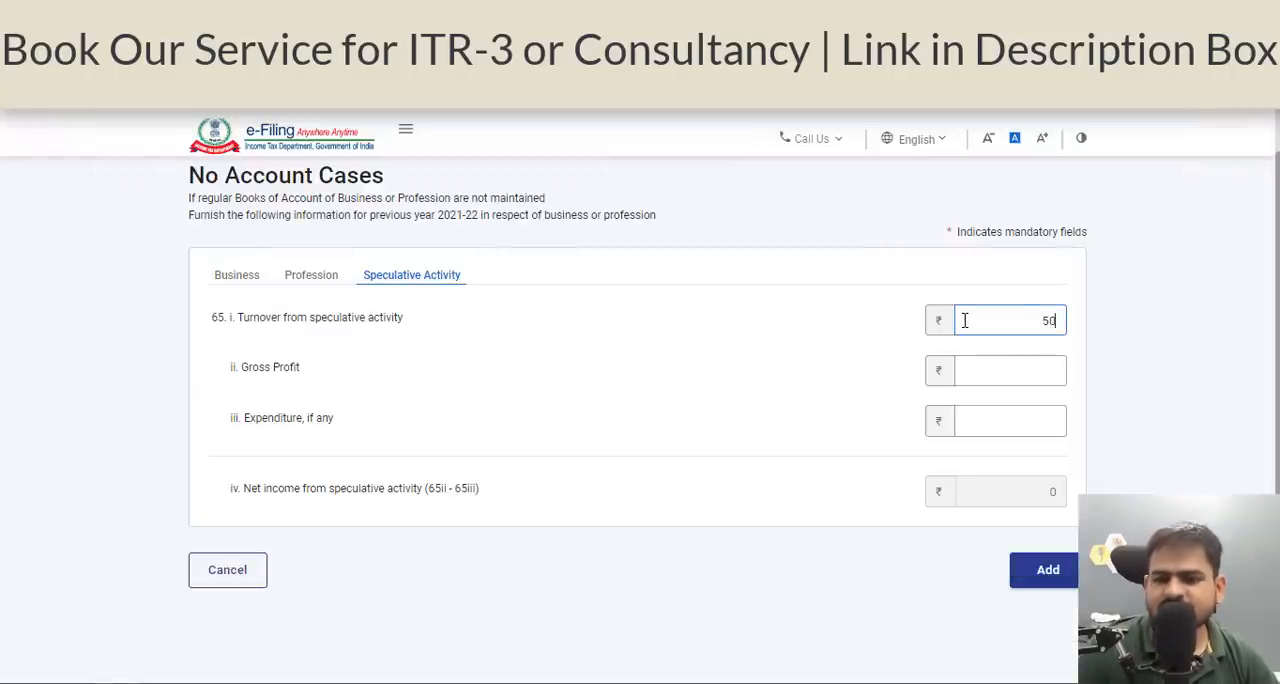
key("Tab")
key("alt+Tab")
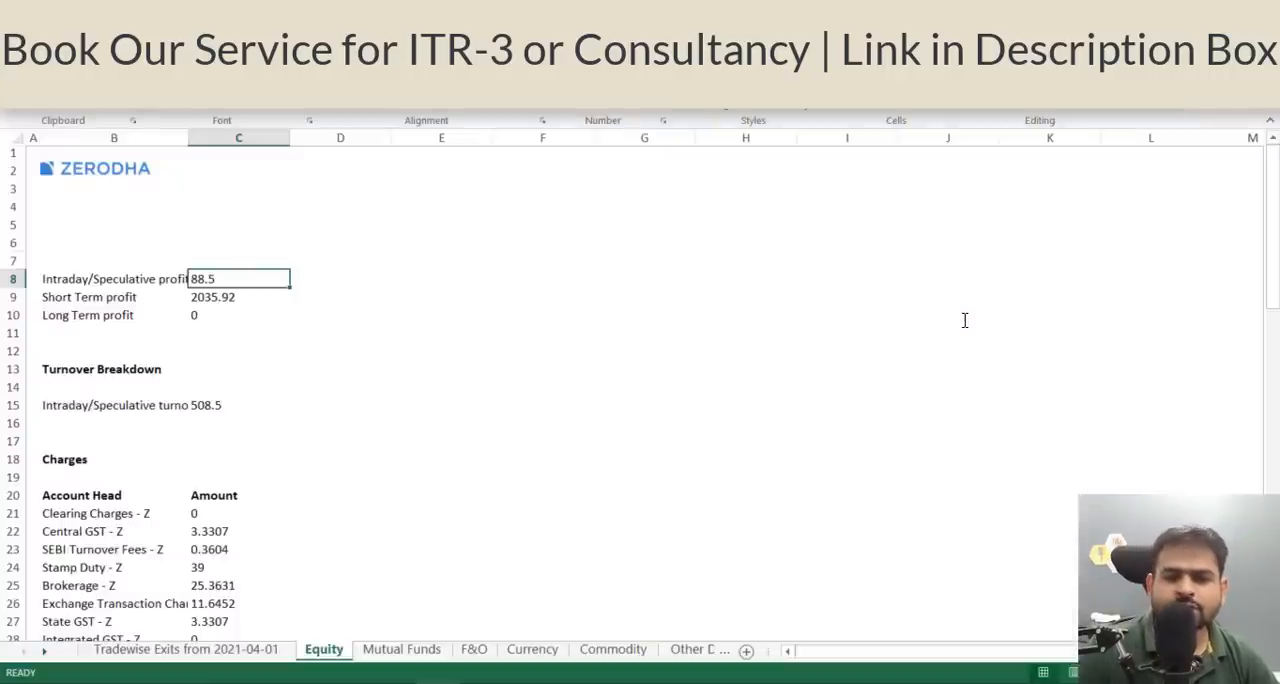
key("alt+Tab")
type("8")
left_click(856, 420)
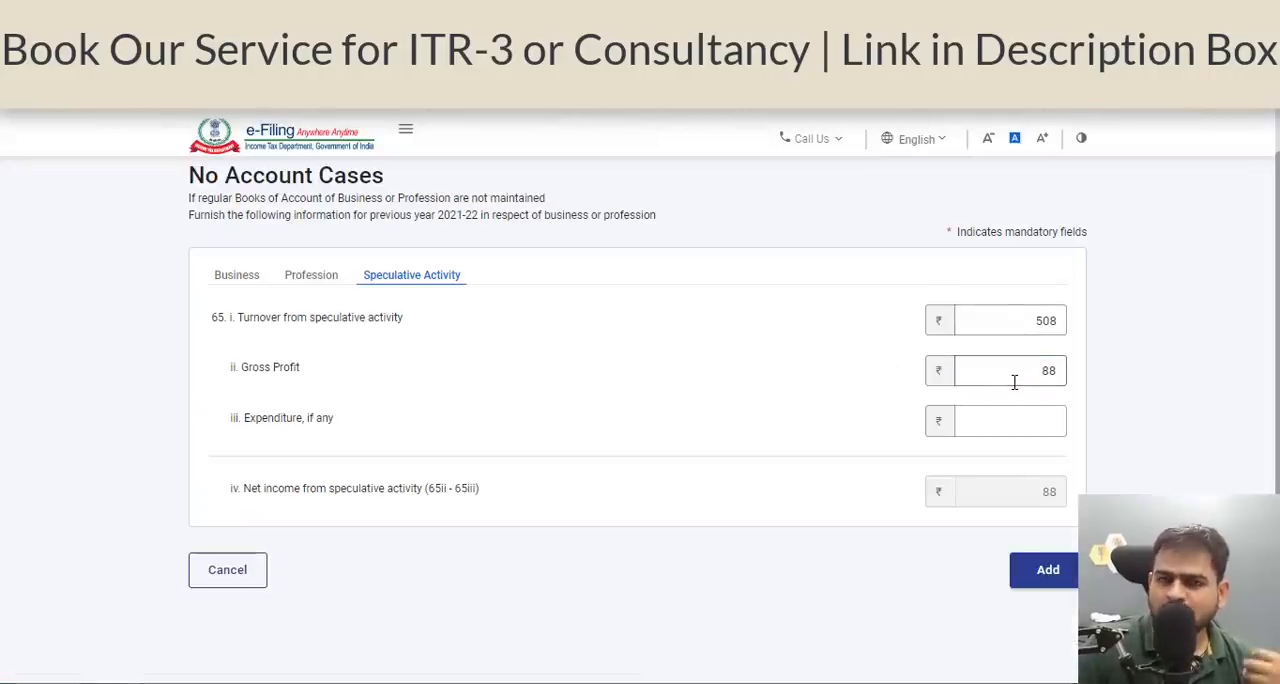
Try a negative amount as the gross profit from speculative activity.
double_click(1014, 382)
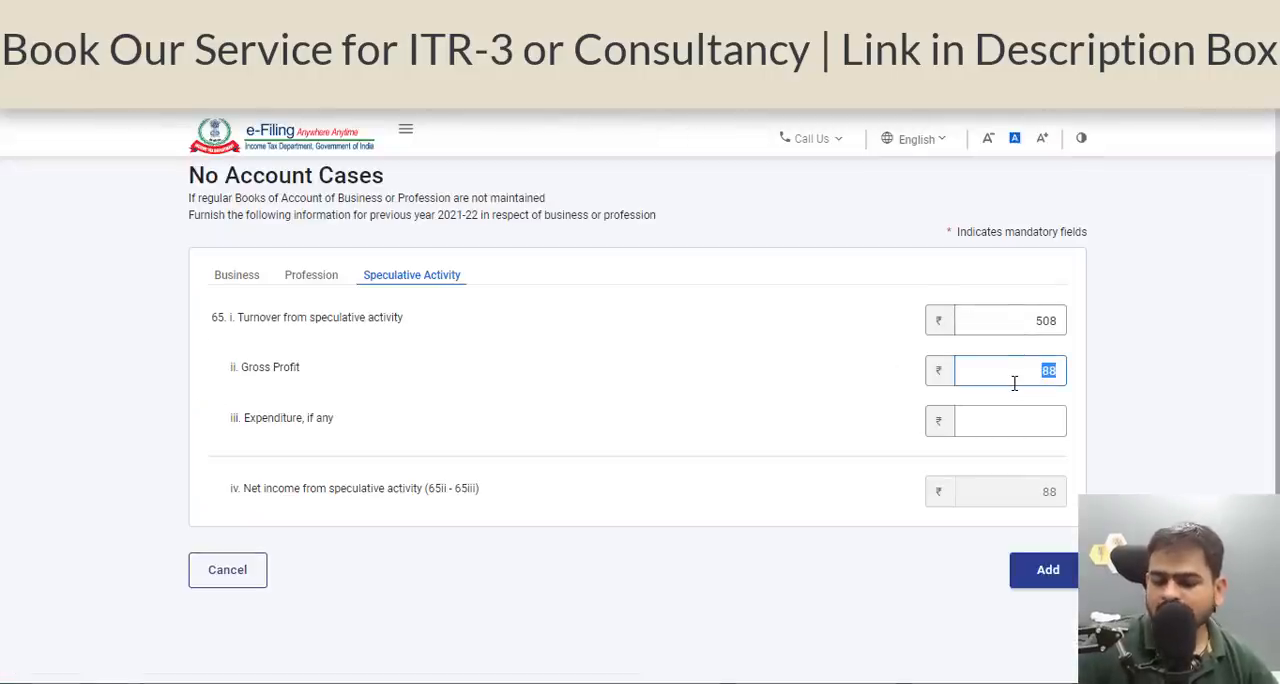
key("BackSpace")
type("-")
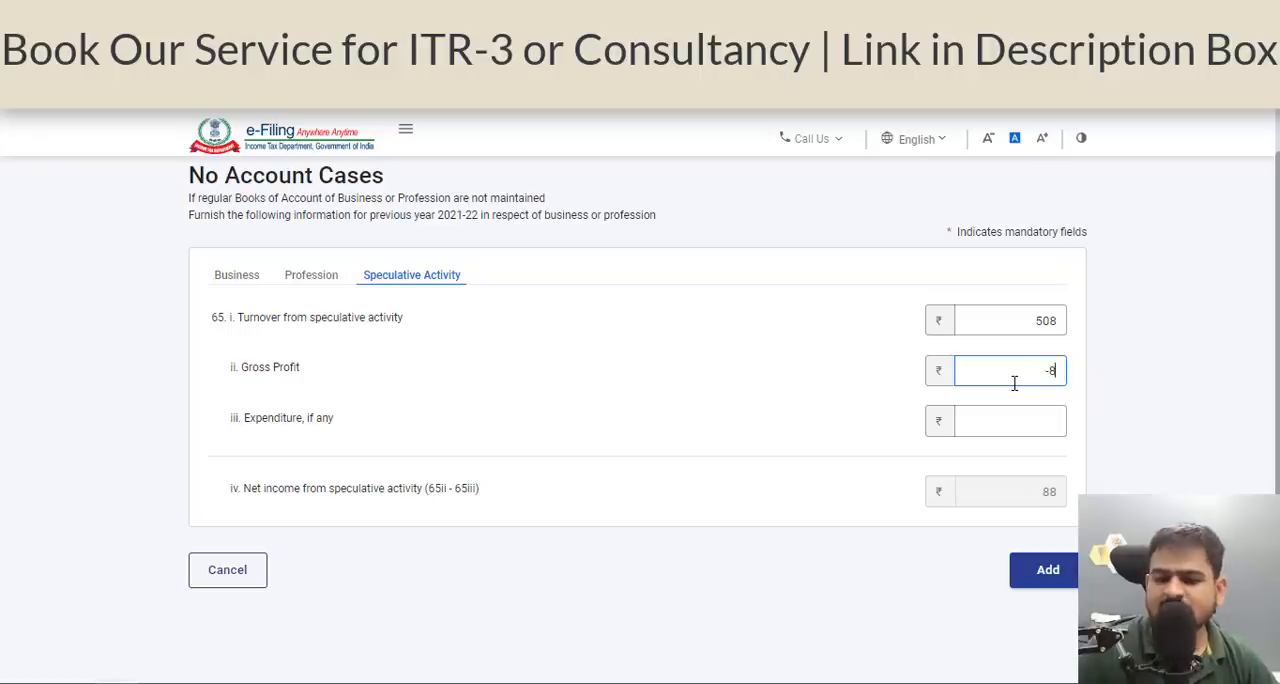
left_click(748, 470)
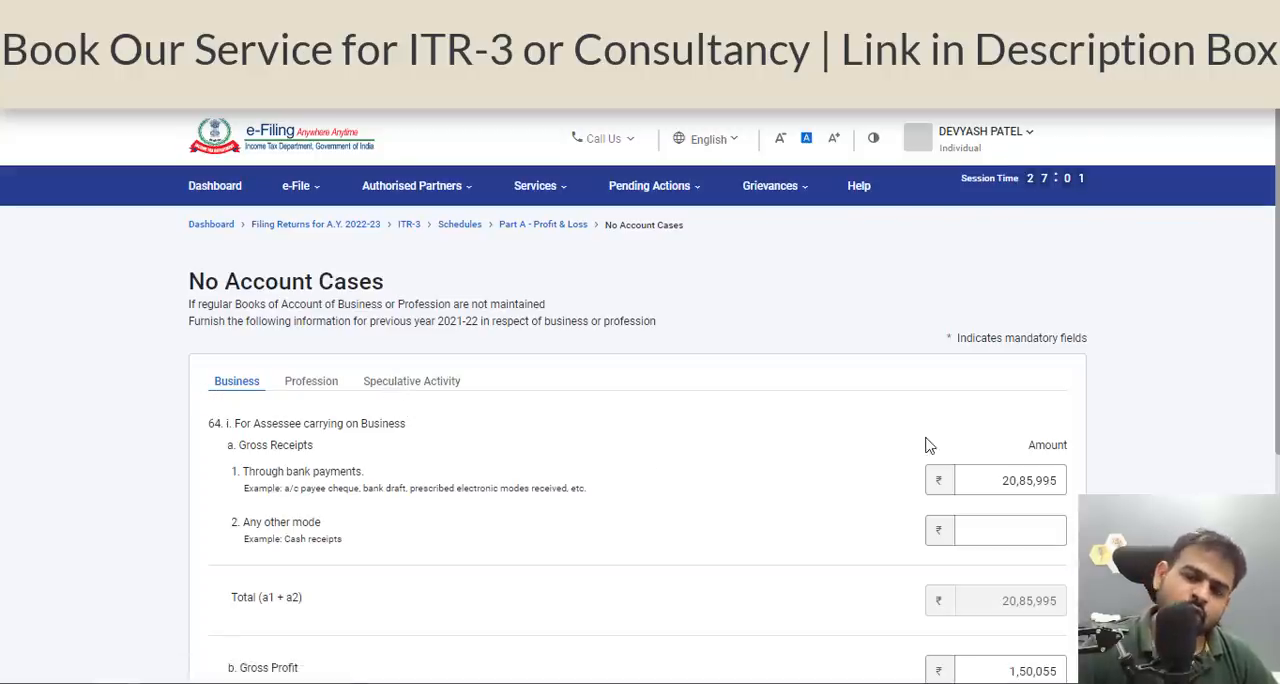
Review the Business figures and add the No Account Cases entry to Part A - Profit & Loss.
scroll(940, 448, "down", 3)
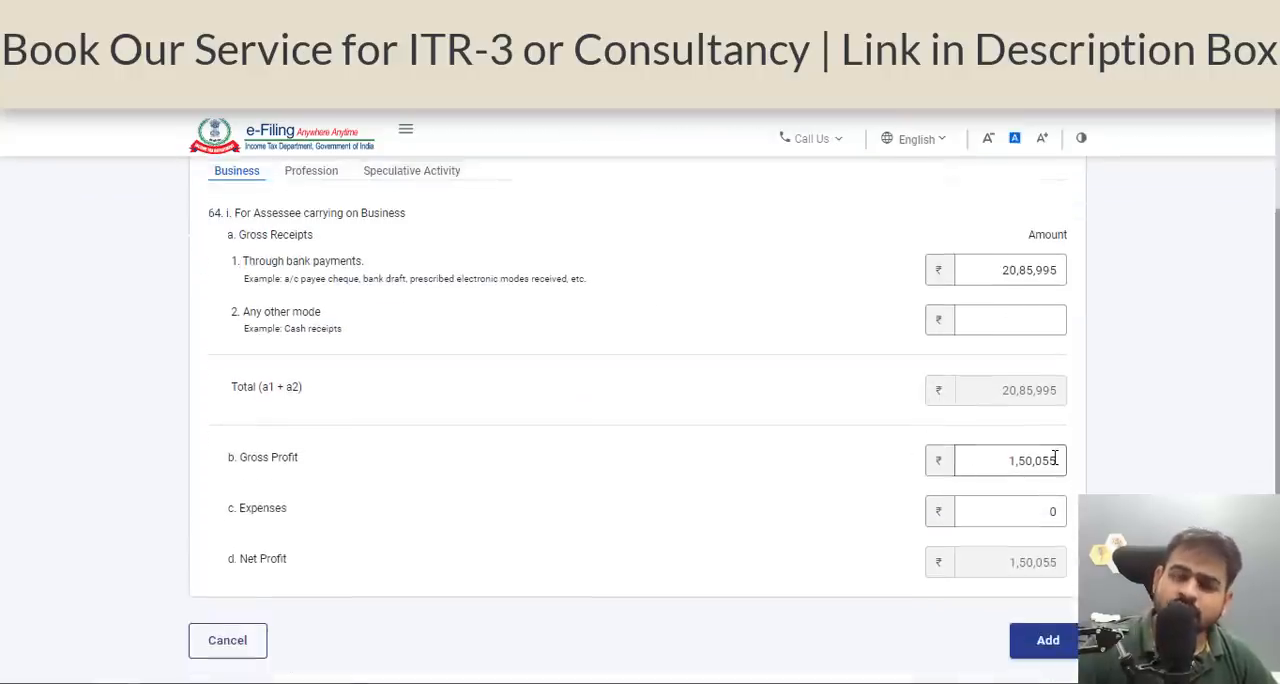
left_click(1047, 640)
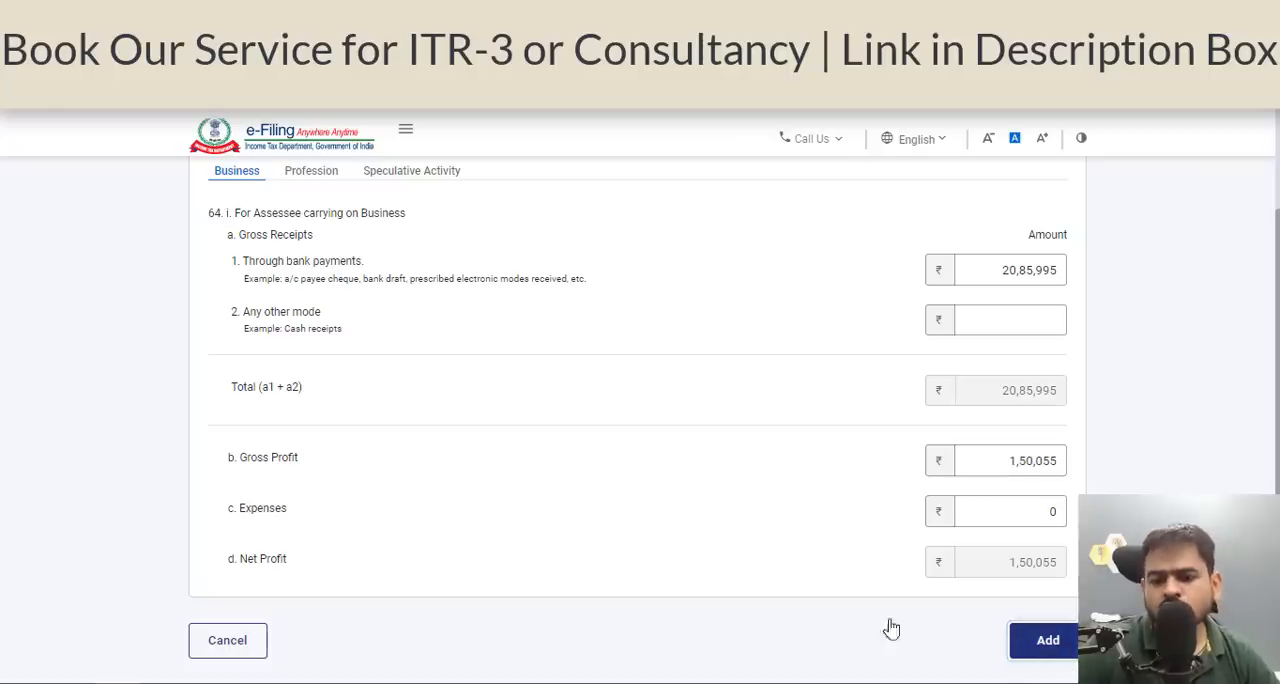
scroll(675, 492, "down", 5)
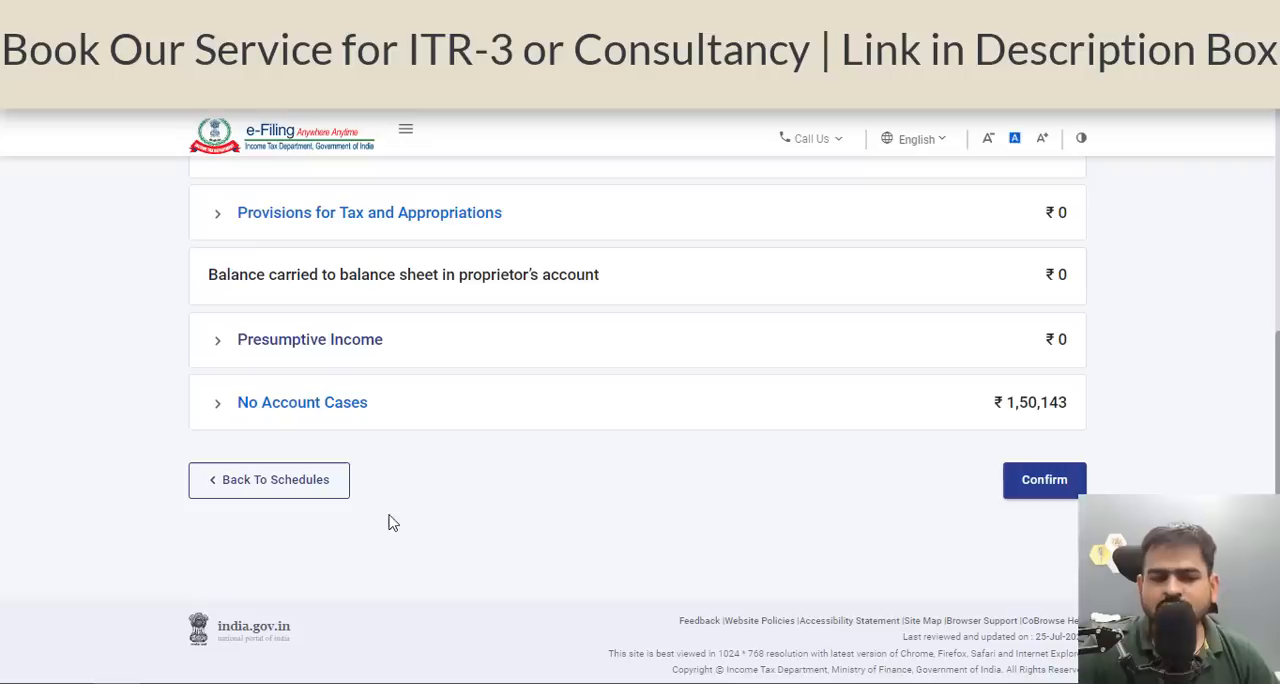
Check the Presumptive Income and No Account Cases sections of Profit & Loss, and open the presumptive income details form.
left_click(228, 360)
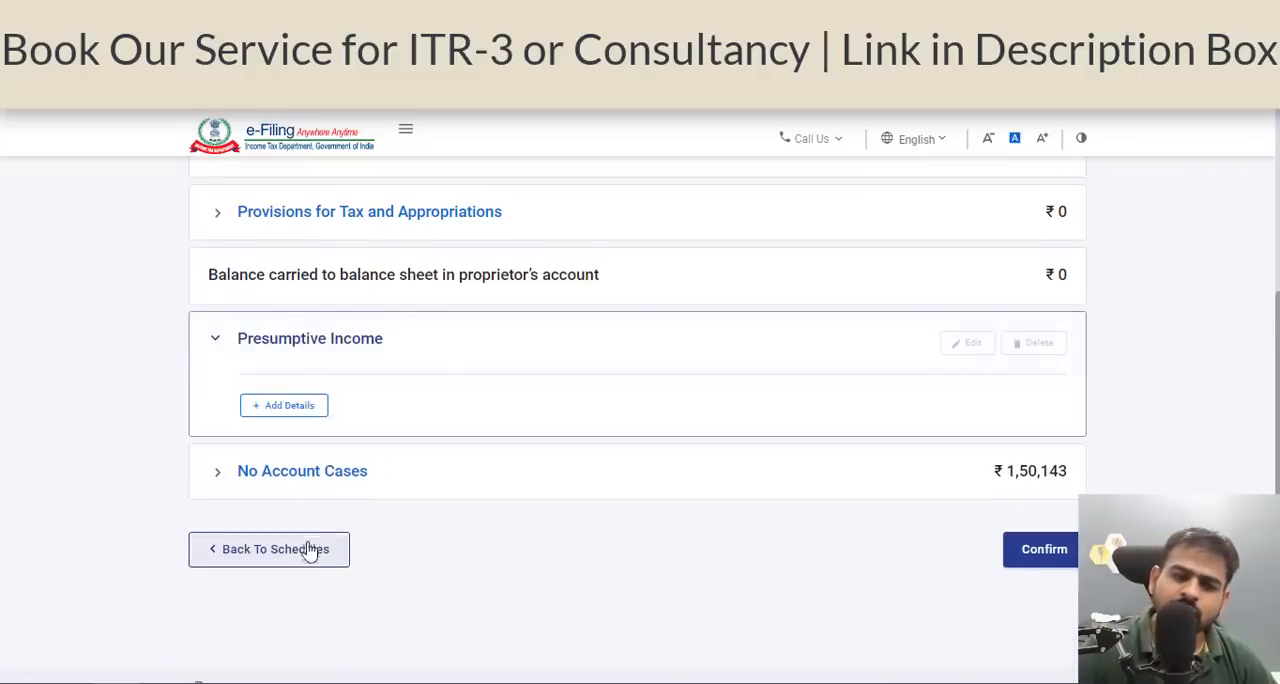
left_click(262, 476)
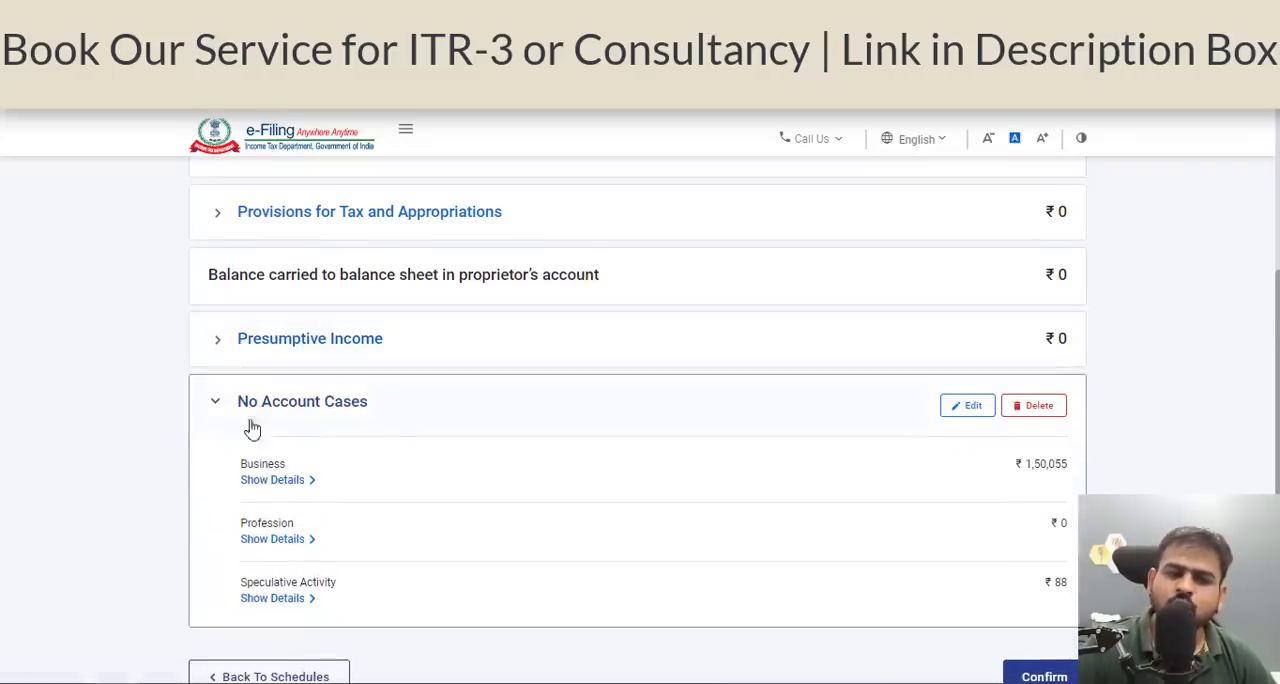
left_click(306, 420)
left_click(318, 345)
left_click(305, 406)
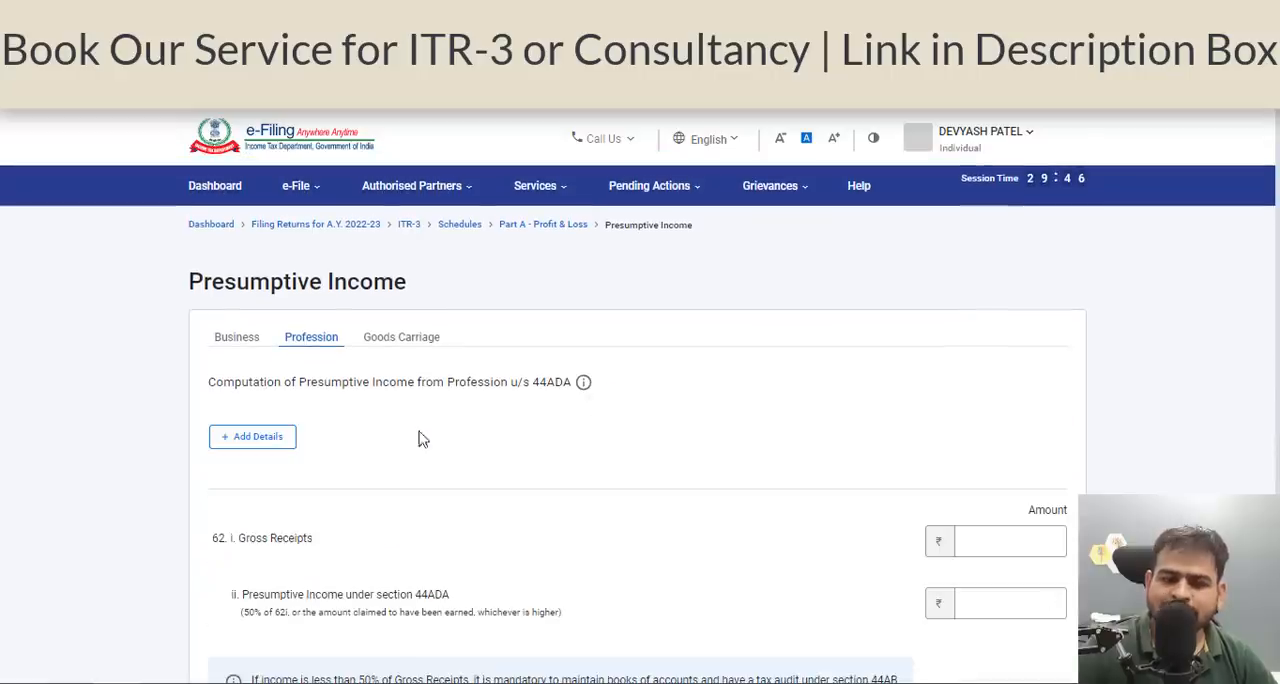
Examine the presumptive business income form u/s 44AD, including business details, gross turnover modes and the 6% and 8% income fields.
left_click(252, 342)
left_click(283, 421)
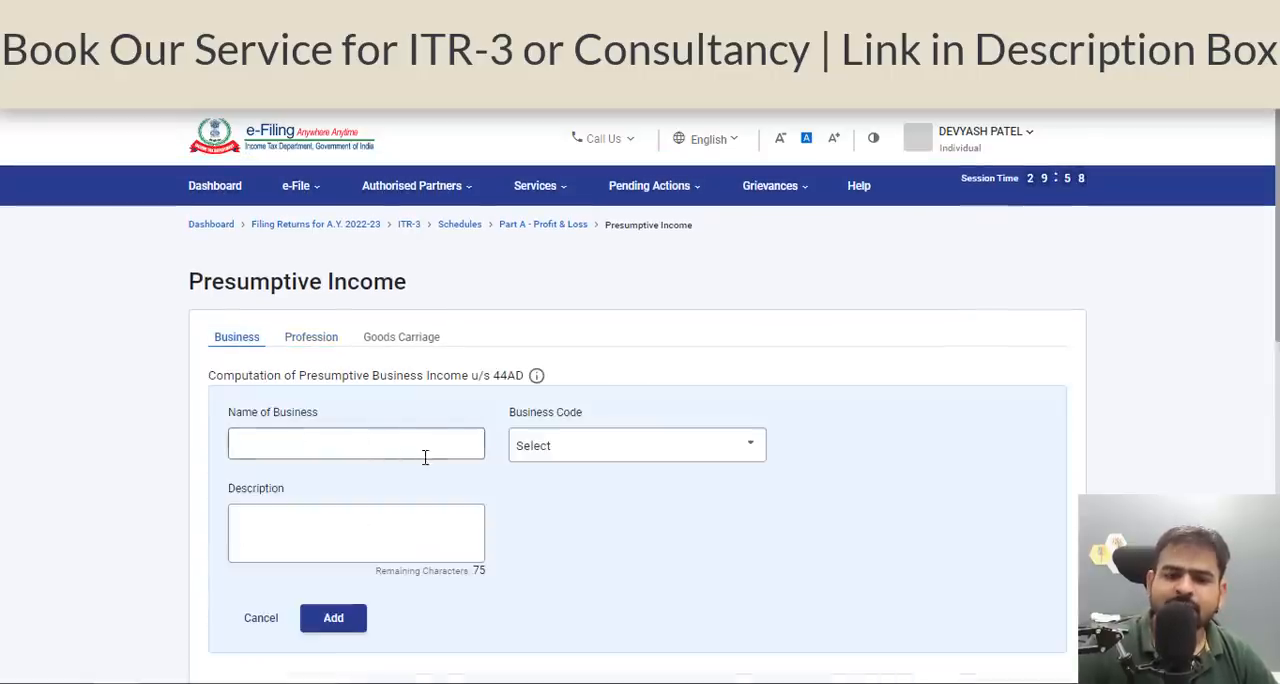
scroll(420, 400, "down", 1)
scroll(338, 268, "down", 4)
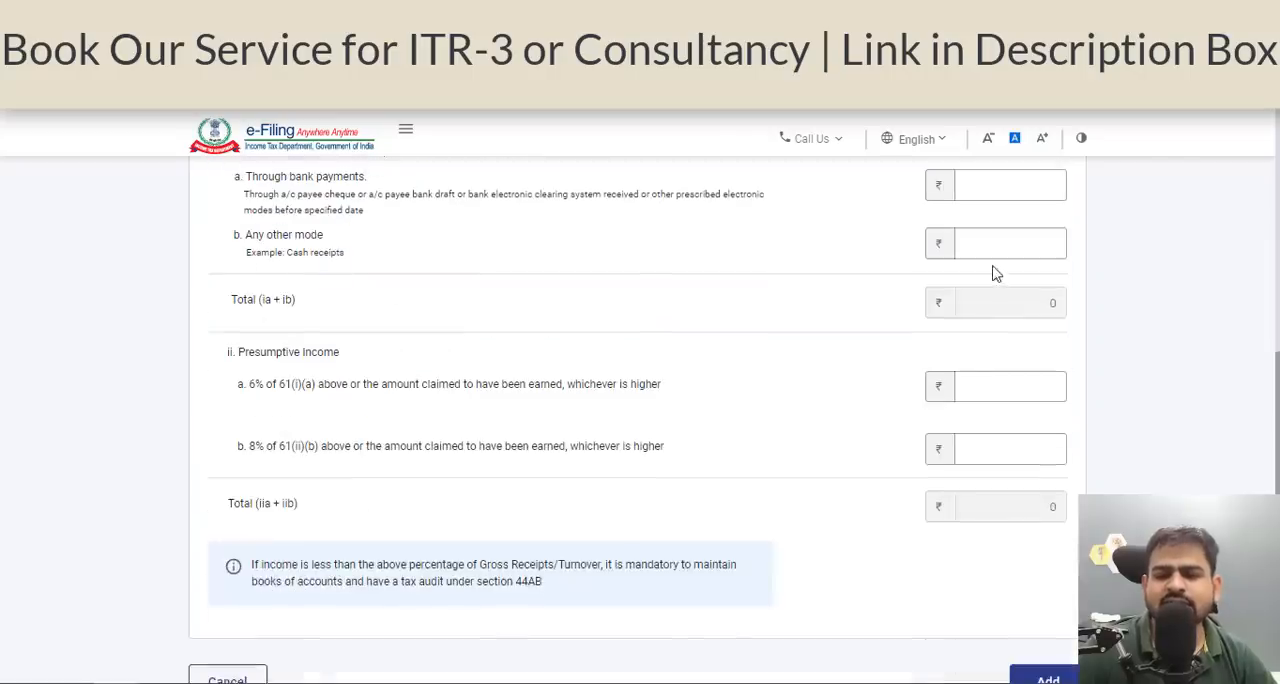
scroll(1000, 280, "up", 1)
left_click(1006, 290)
scroll(877, 360, "down", 1)
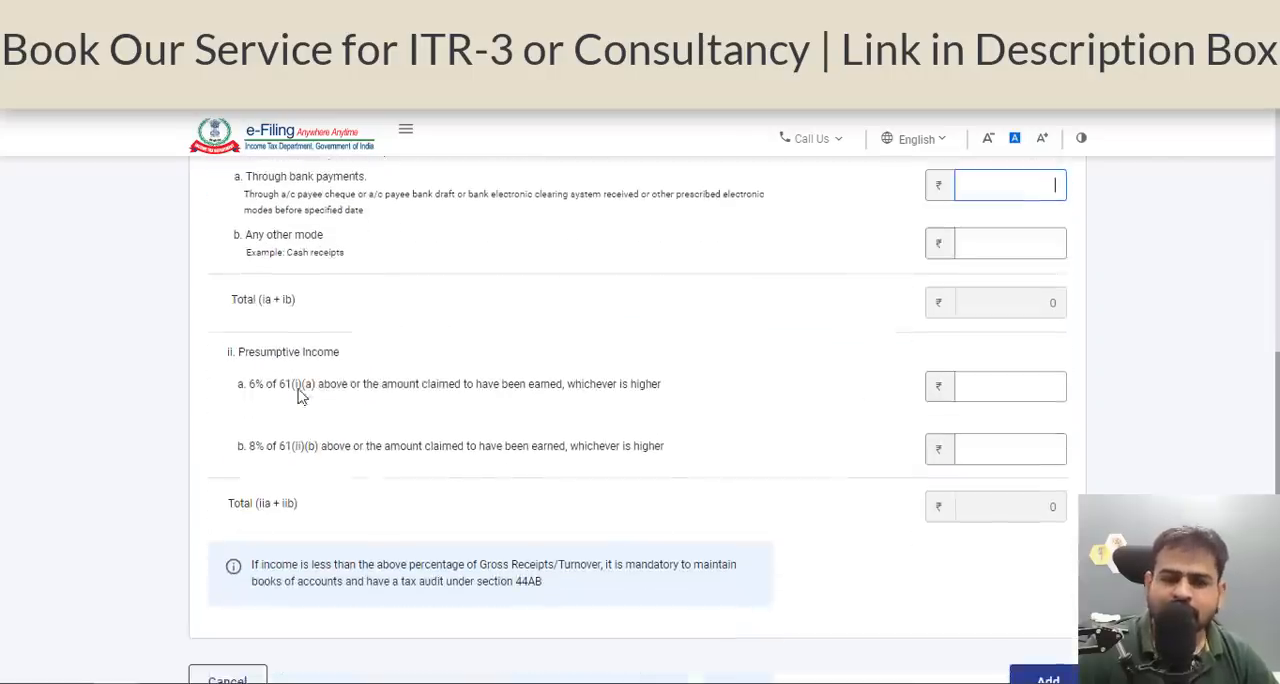
left_click_drag(297, 386, 436, 390)
left_click(1054, 389)
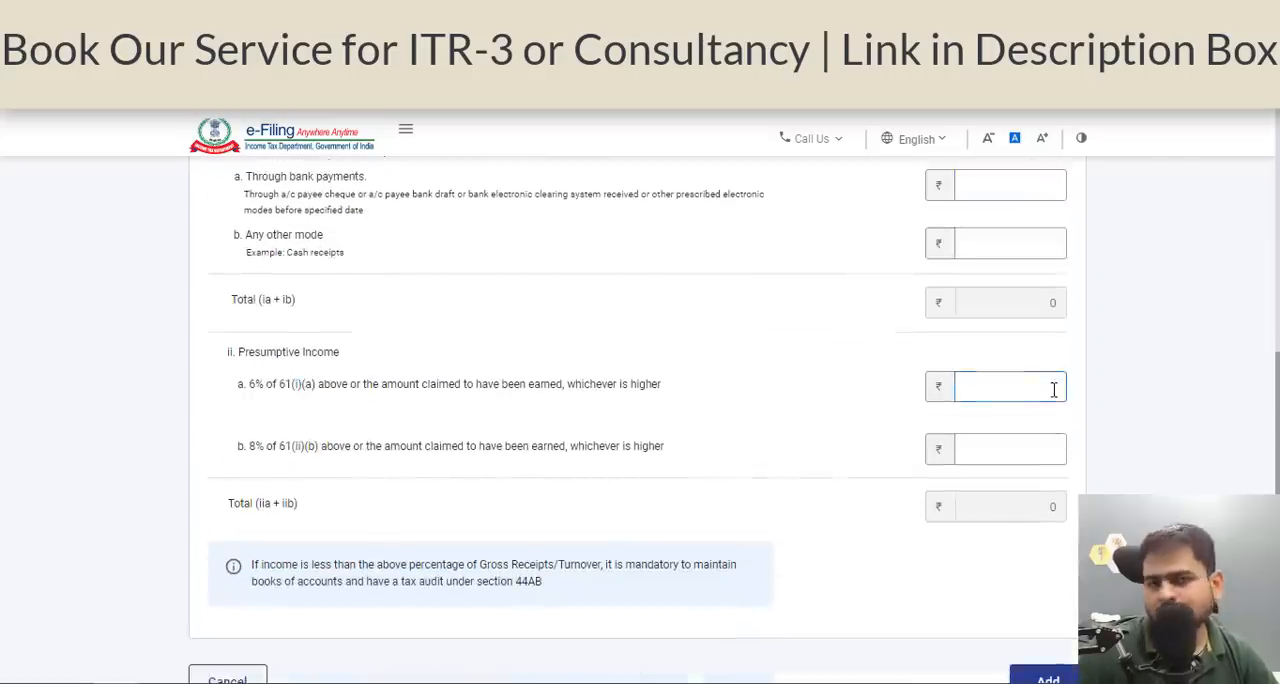
scroll(1029, 434, "up", 3)
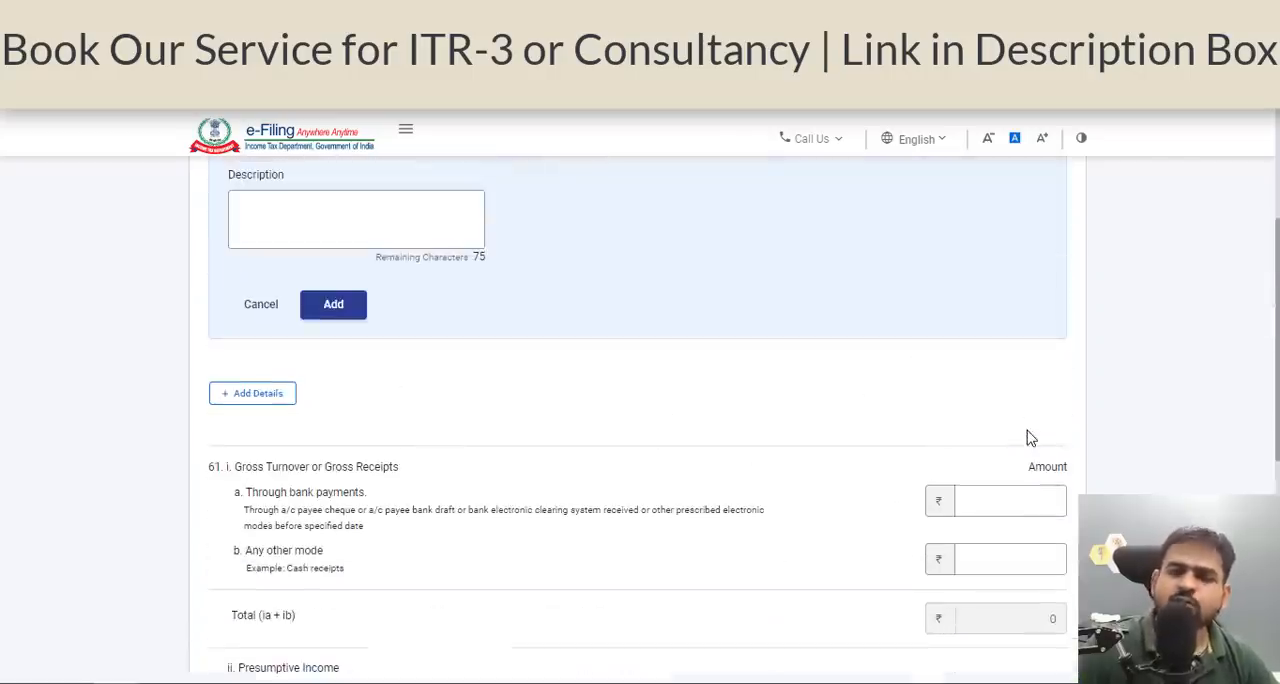
scroll(1031, 438, "up", 2)
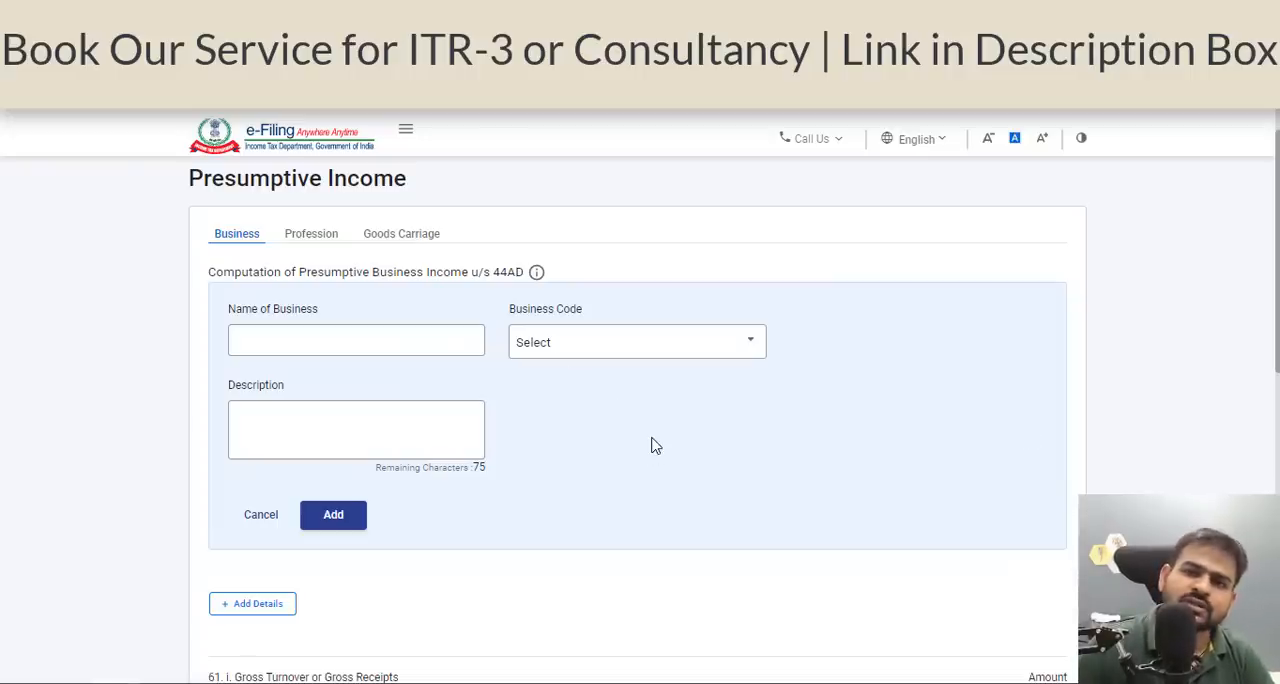
Examine the presumptive profession income form u/s 44ADA, including the business details entry and gross receipts.
left_click(315, 236)
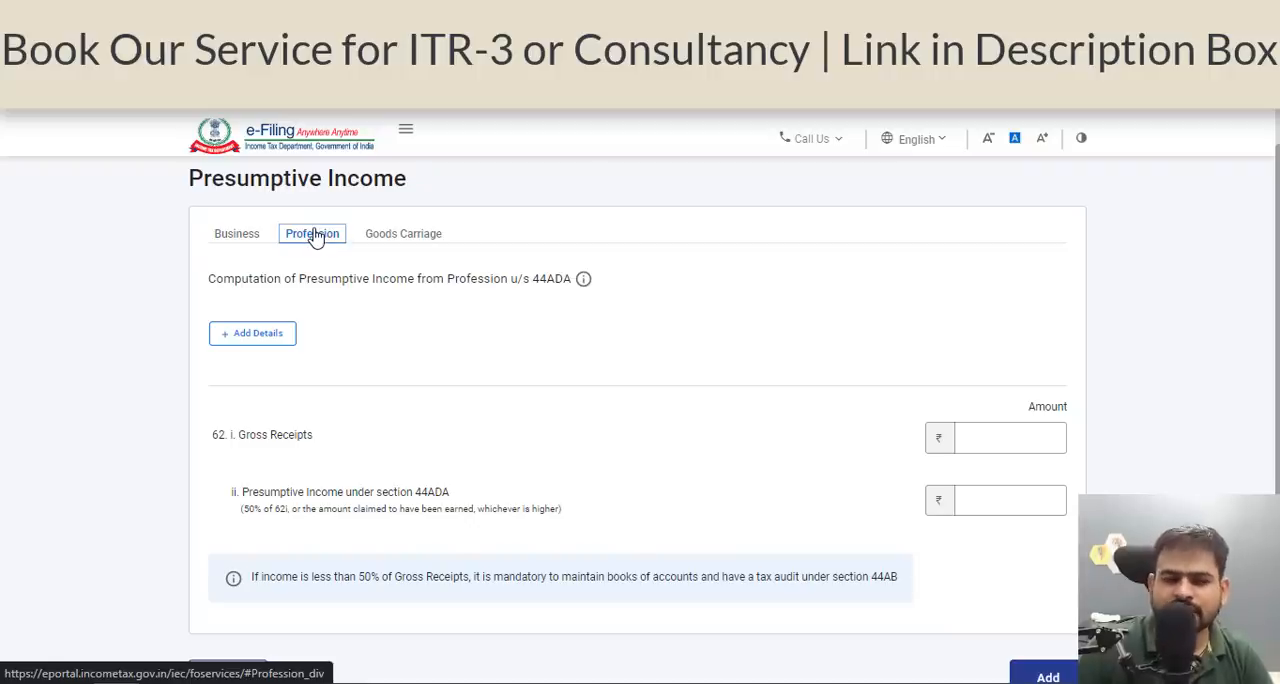
left_click(284, 336)
scroll(441, 348, "down", 1)
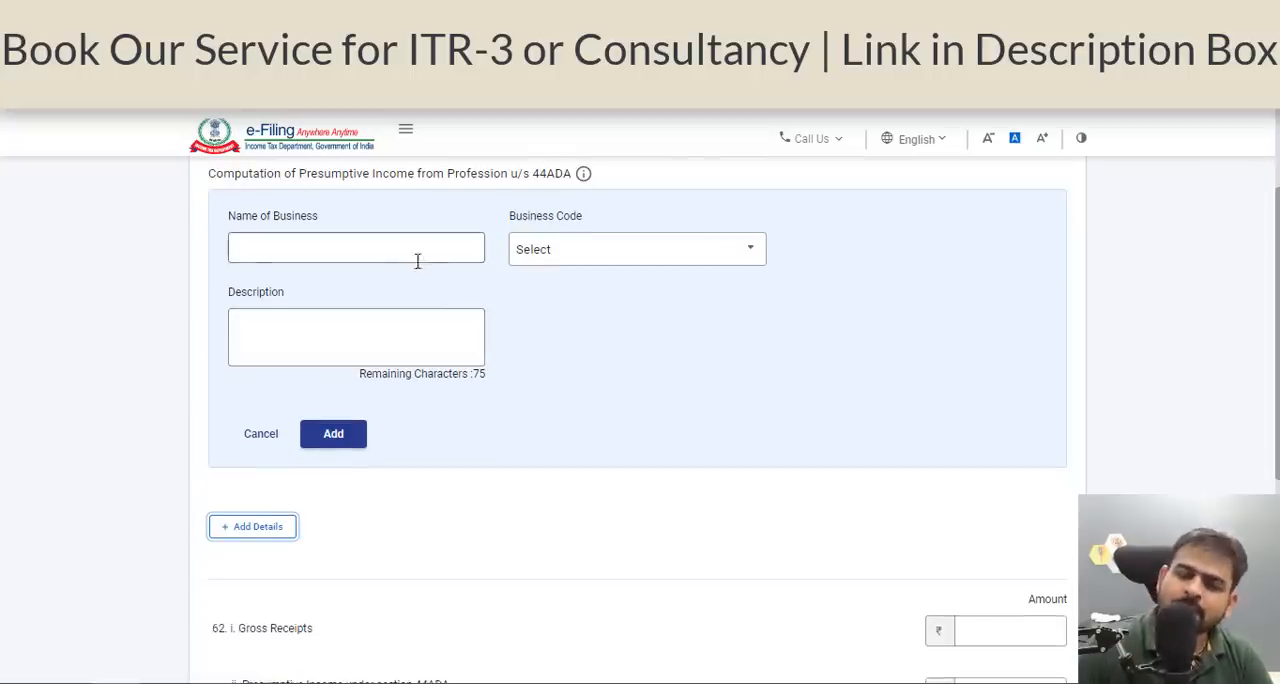
scroll(410, 262, "up", 1)
scroll(637, 360, "down", 4)
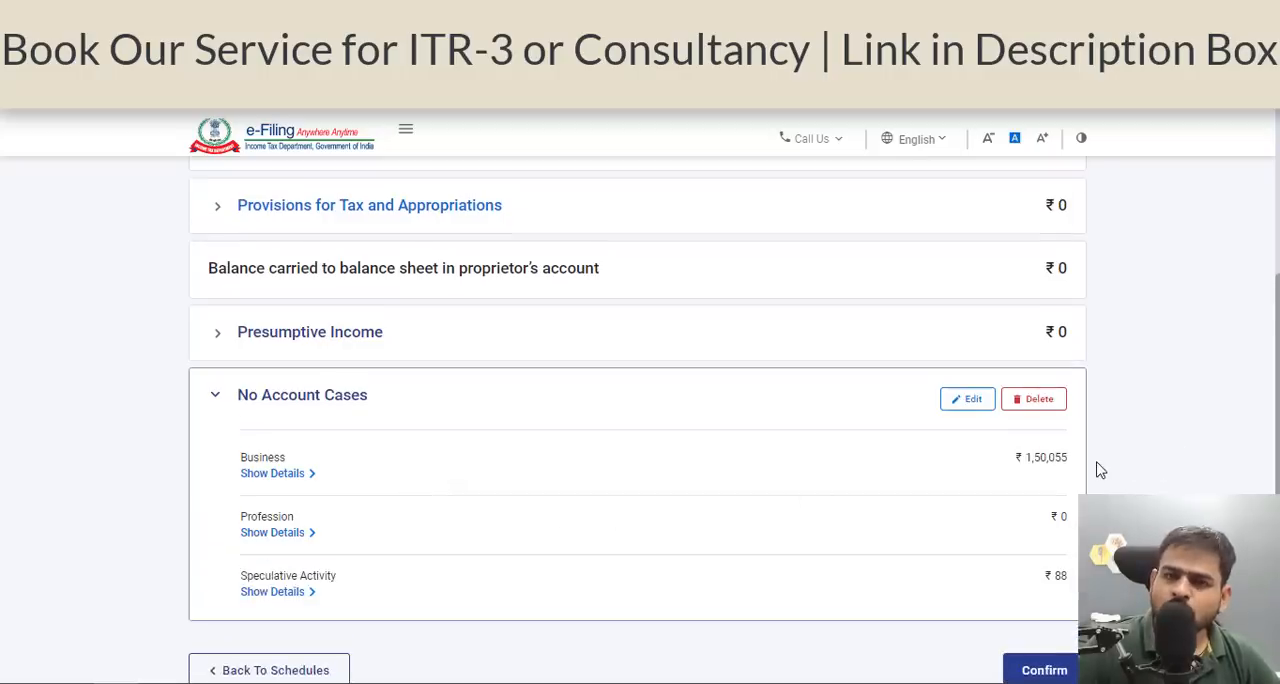
Confirm the Part A - Profit & Loss schedule and open Part A - BS from the schedules list.
scroll(1100, 470, "down", 1)
left_click(1032, 567)
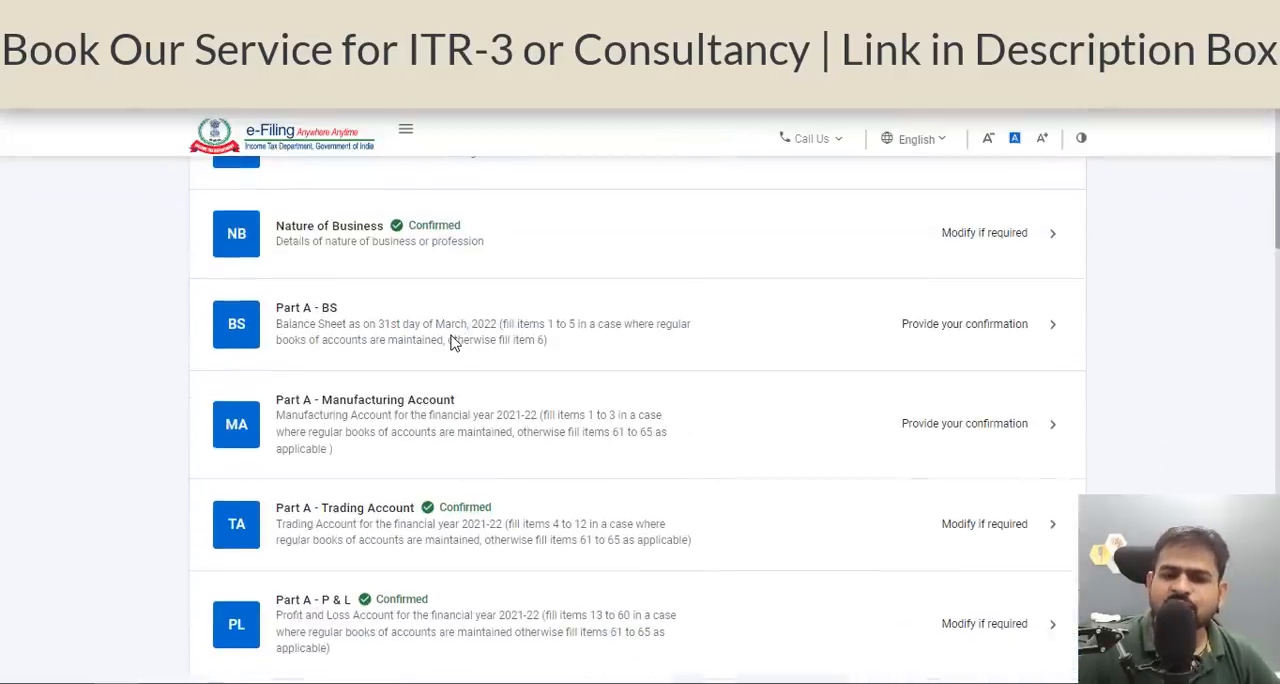
left_click(452, 341)
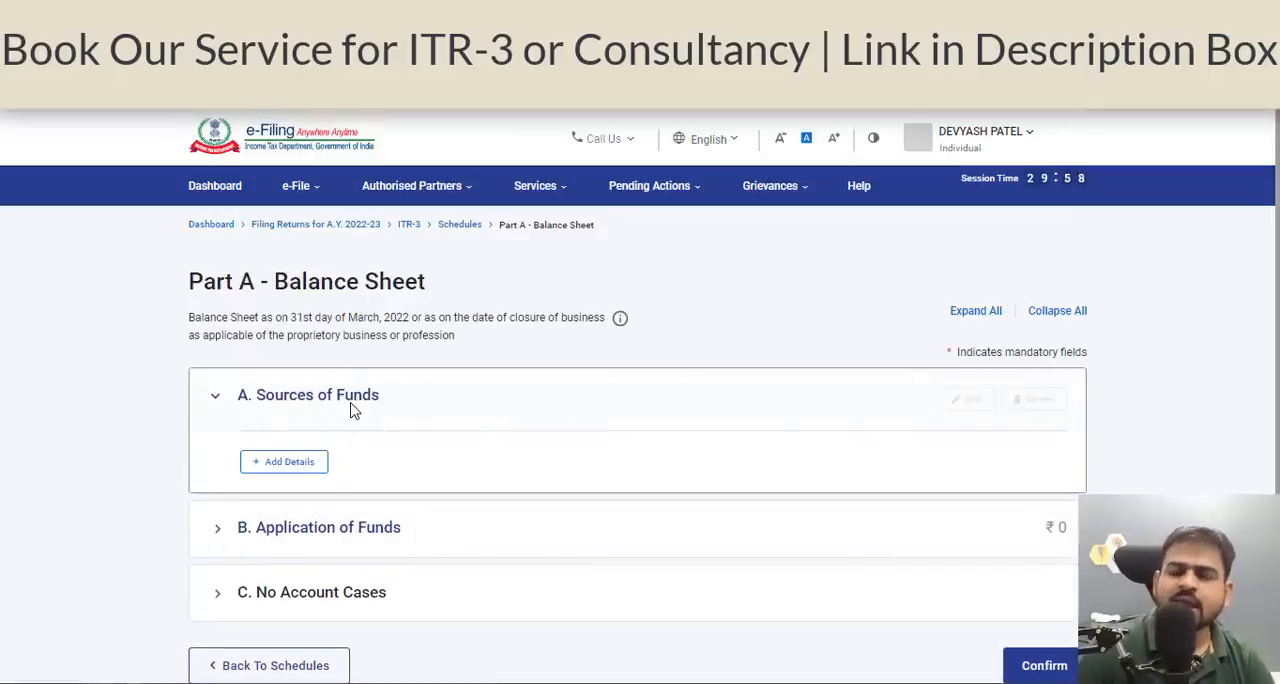
Expand No Account Cases in the balance sheet and check the sundry debtors, sundry creditors, stock-in-trade and cash balance fields.
scroll(350, 410, "down", 2)
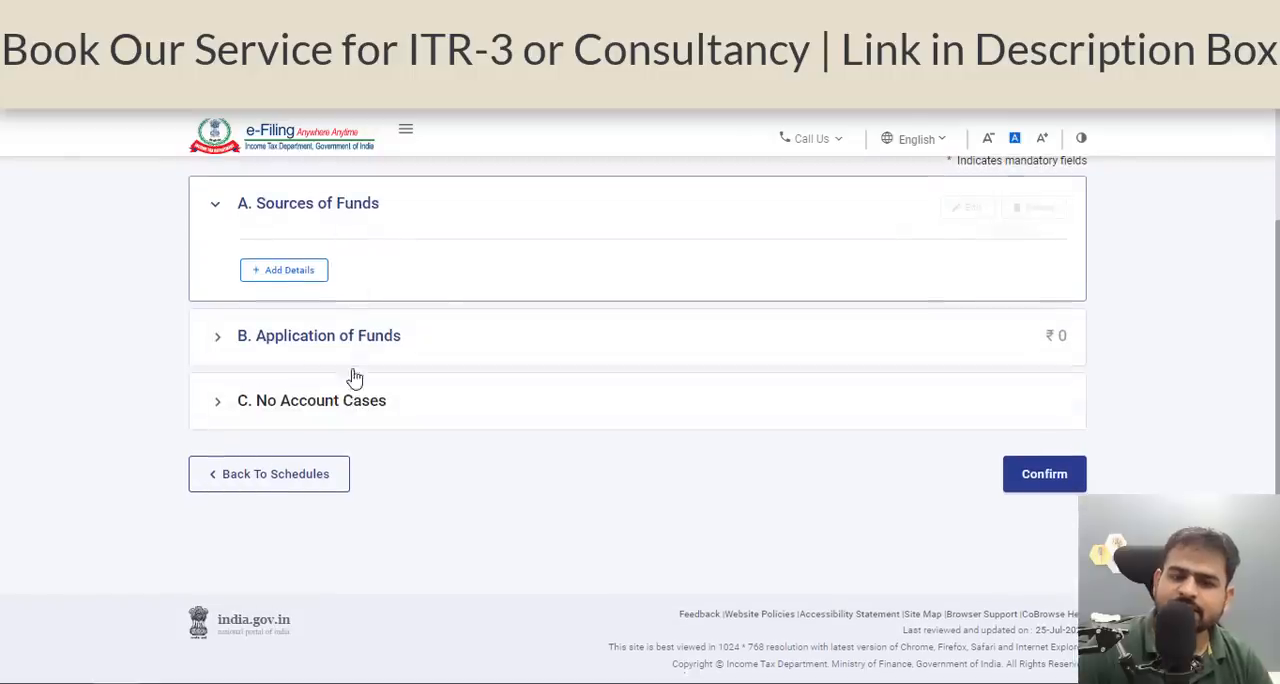
left_click(230, 404)
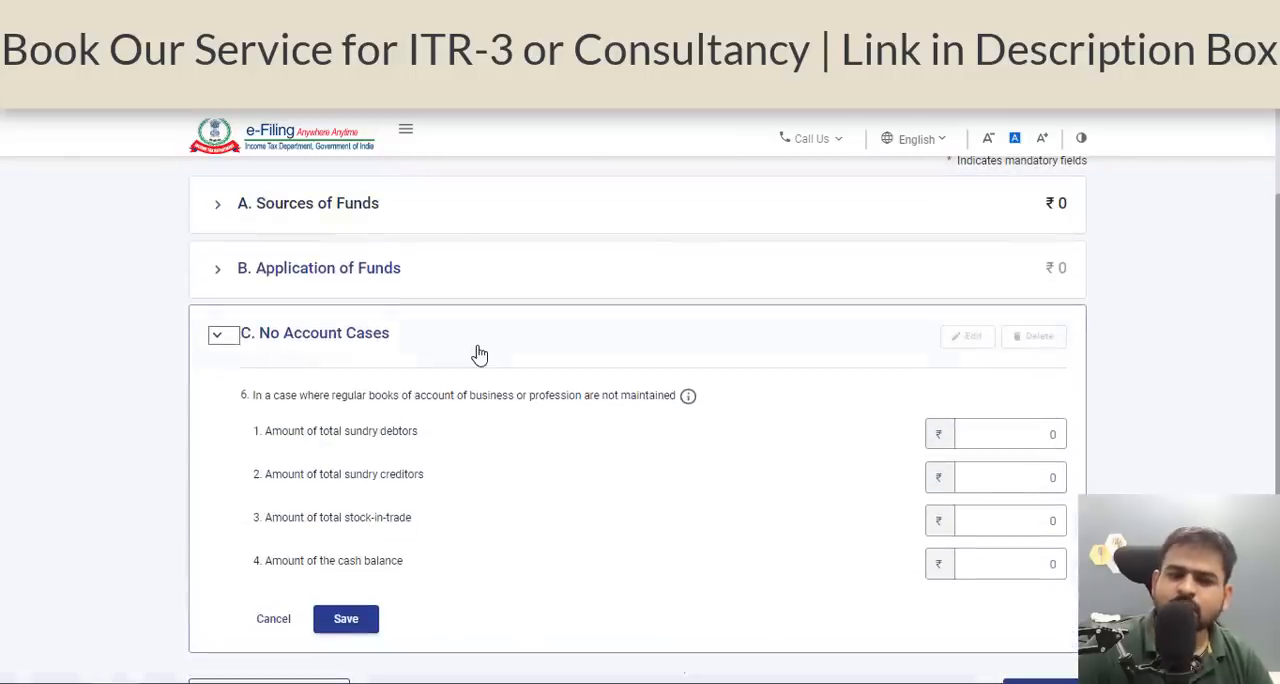
scroll(480, 352, "down", 2)
left_click(1013, 355)
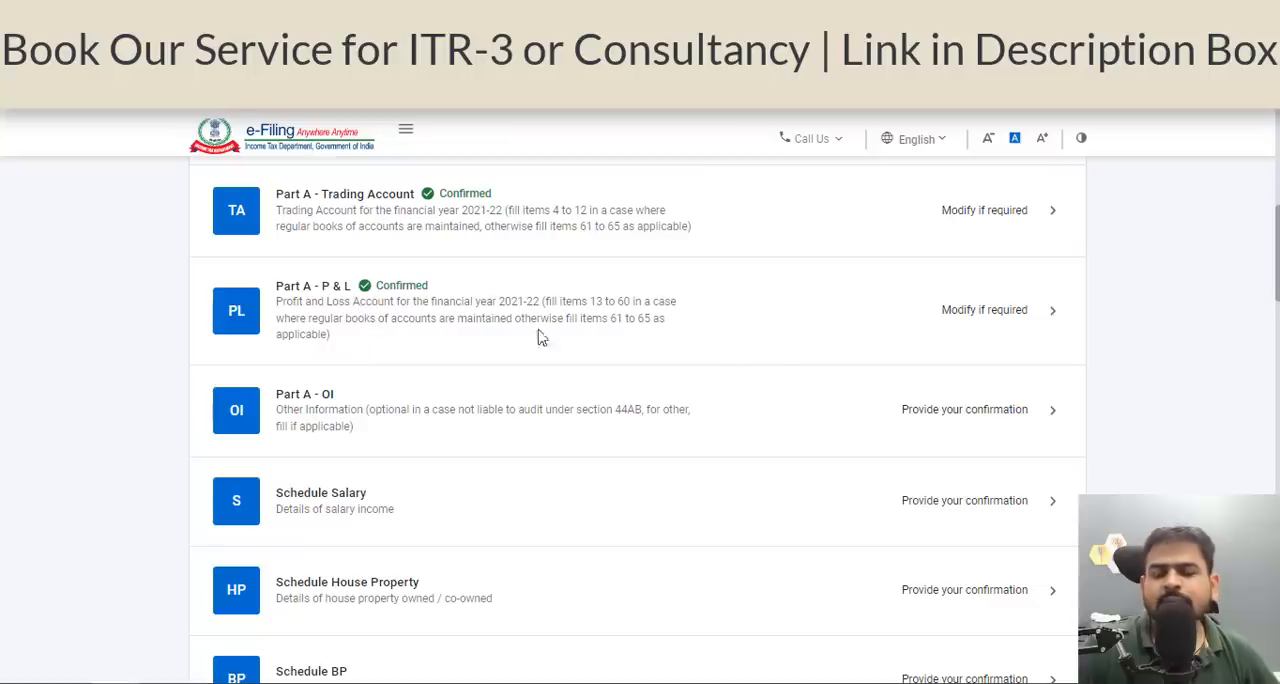
Open the salary breakup form in Schedule Salary and review its employer details and Section 17(1) salary fields.
scroll(775, 355, "down", 1)
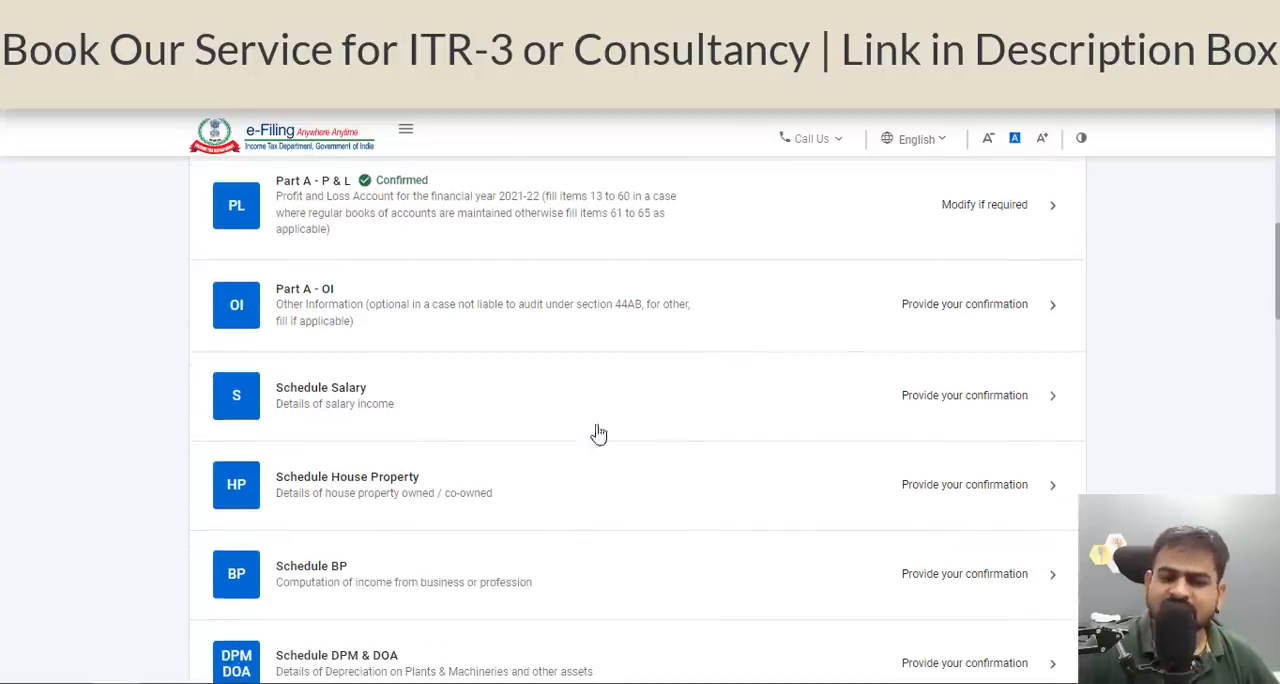
left_click(340, 450)
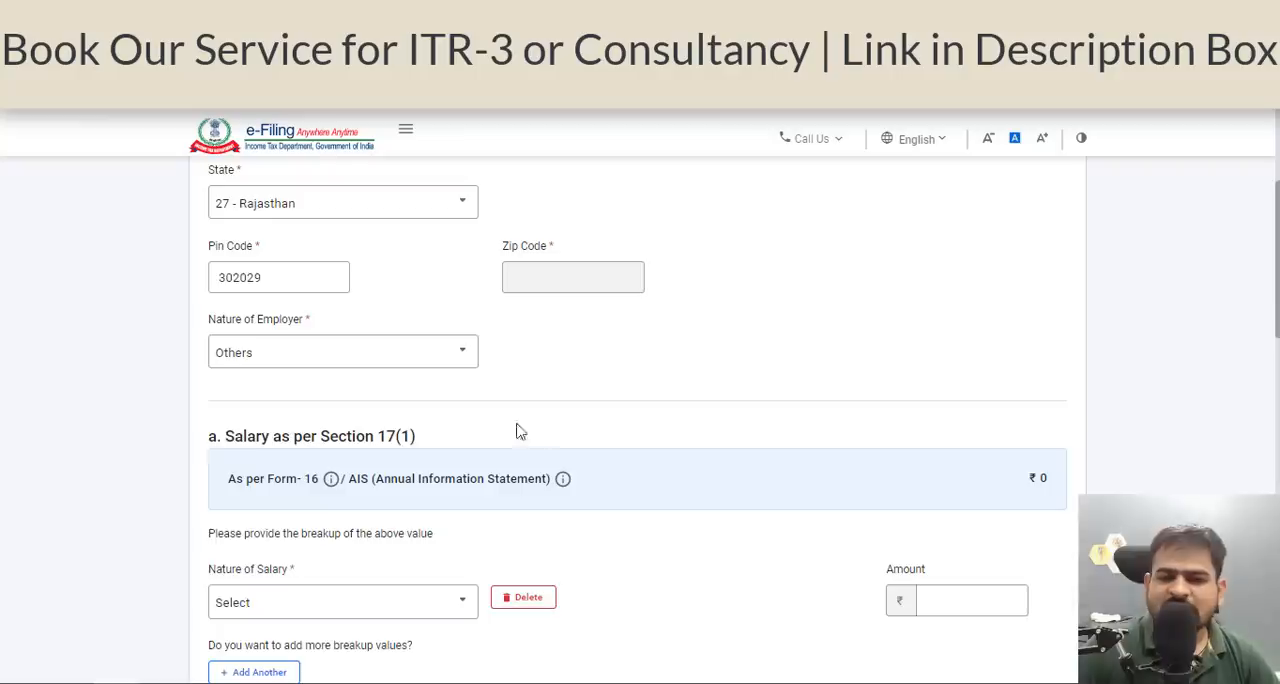
scroll(617, 497, "up", 1)
scroll(617, 502, "up", 3)
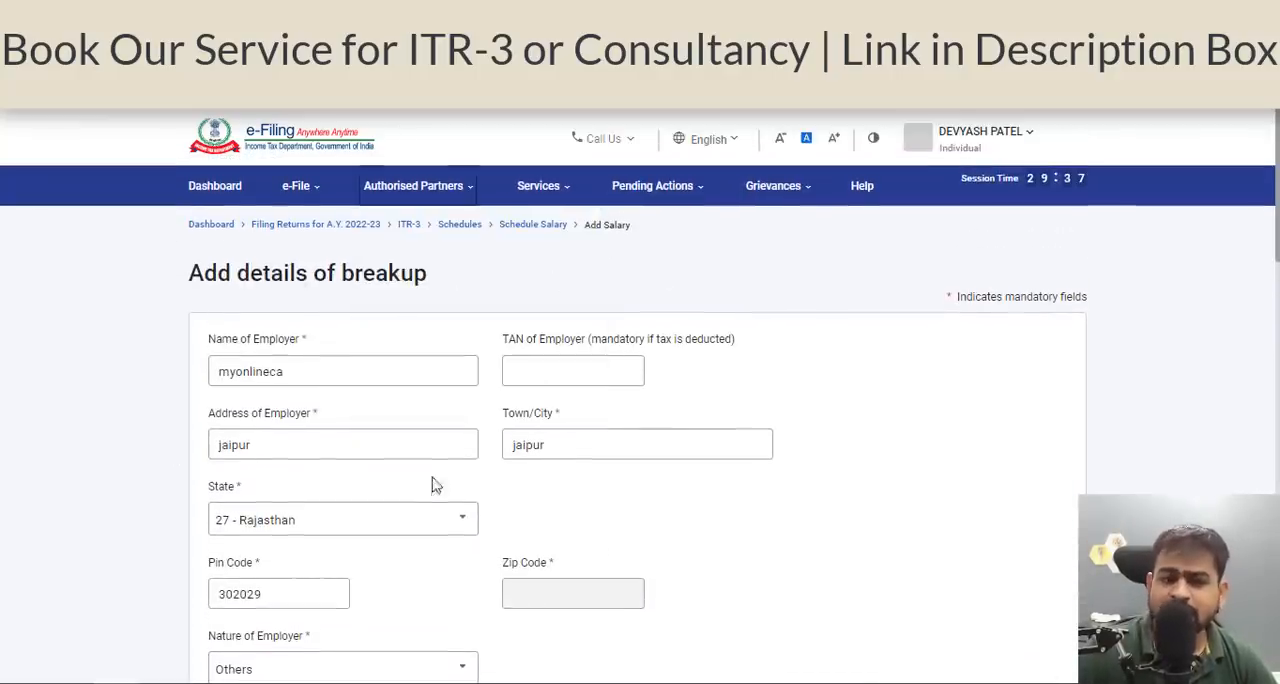
scroll(466, 437, "down", 4)
scroll(466, 437, "down", 1)
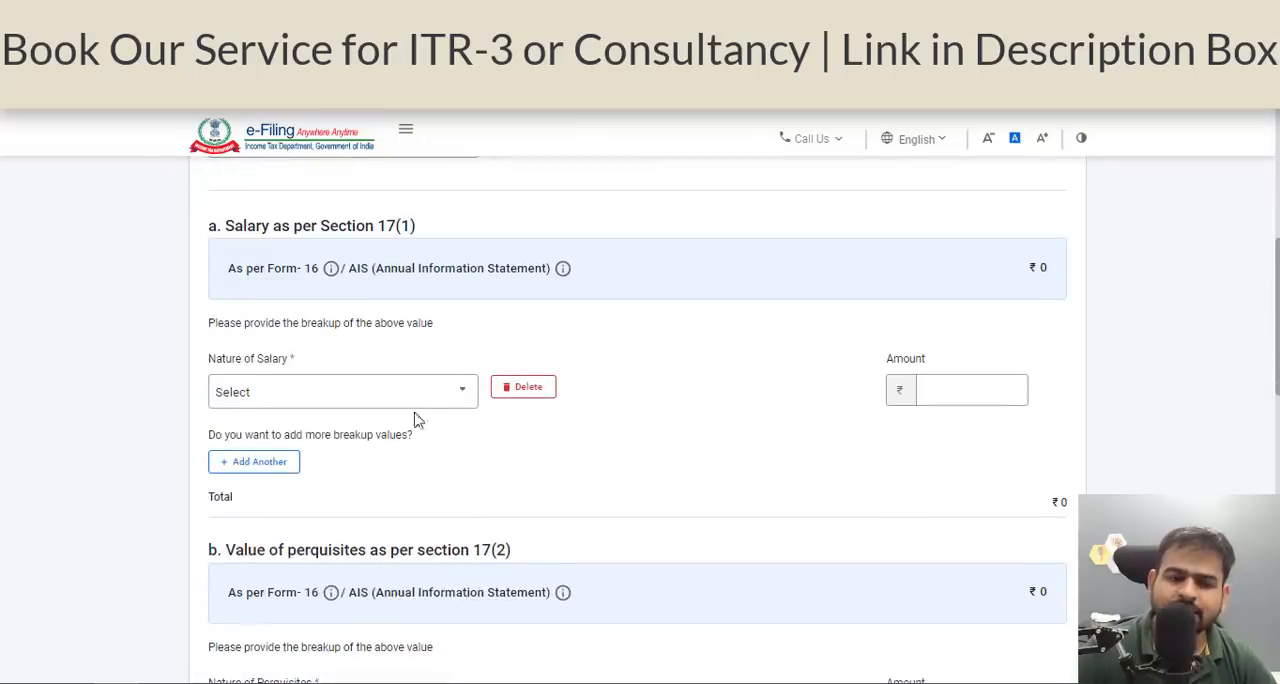
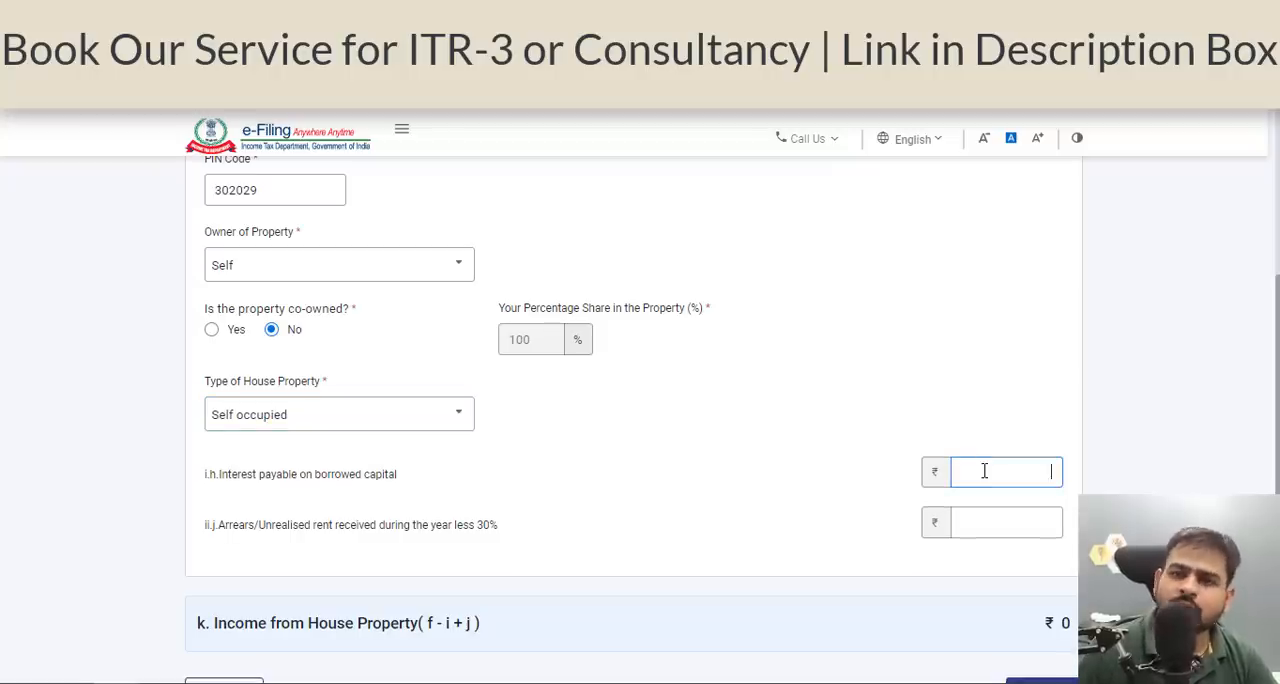
Set the type of house property to Let out and review the tenant, gross rent, local tax and interest fields.
left_click(360, 420)
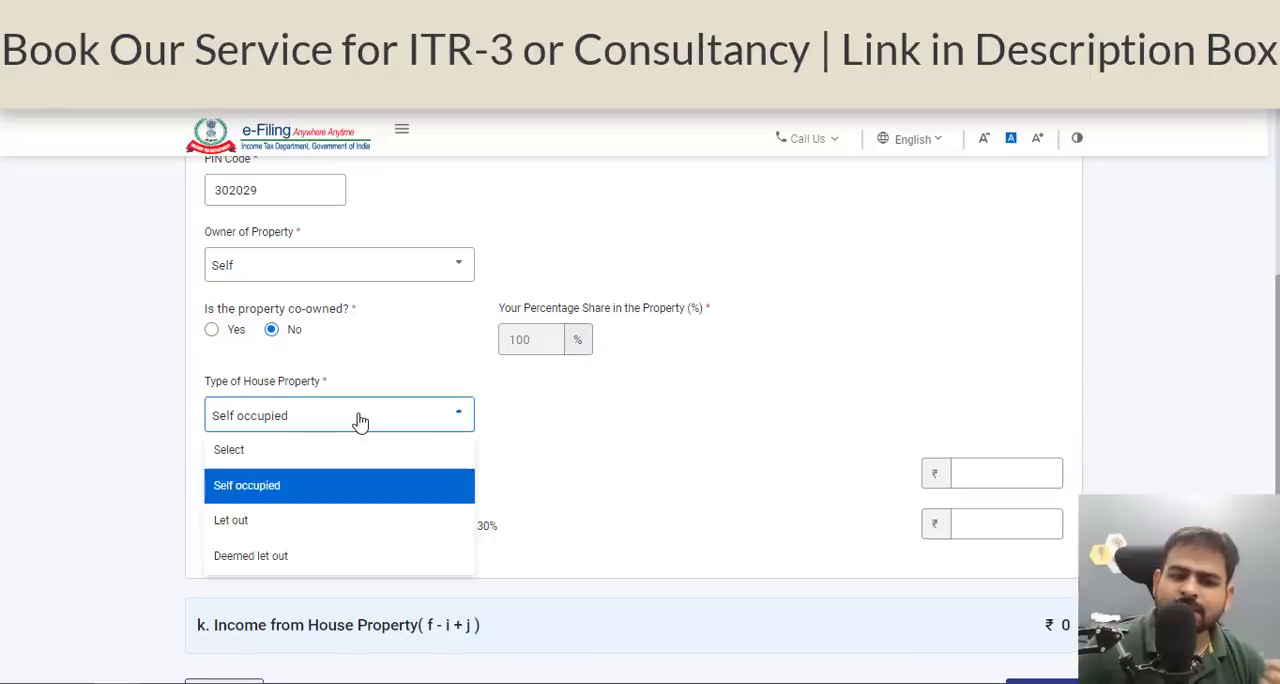
left_click(340, 522)
scroll(507, 495, "down", 2)
left_click(290, 295)
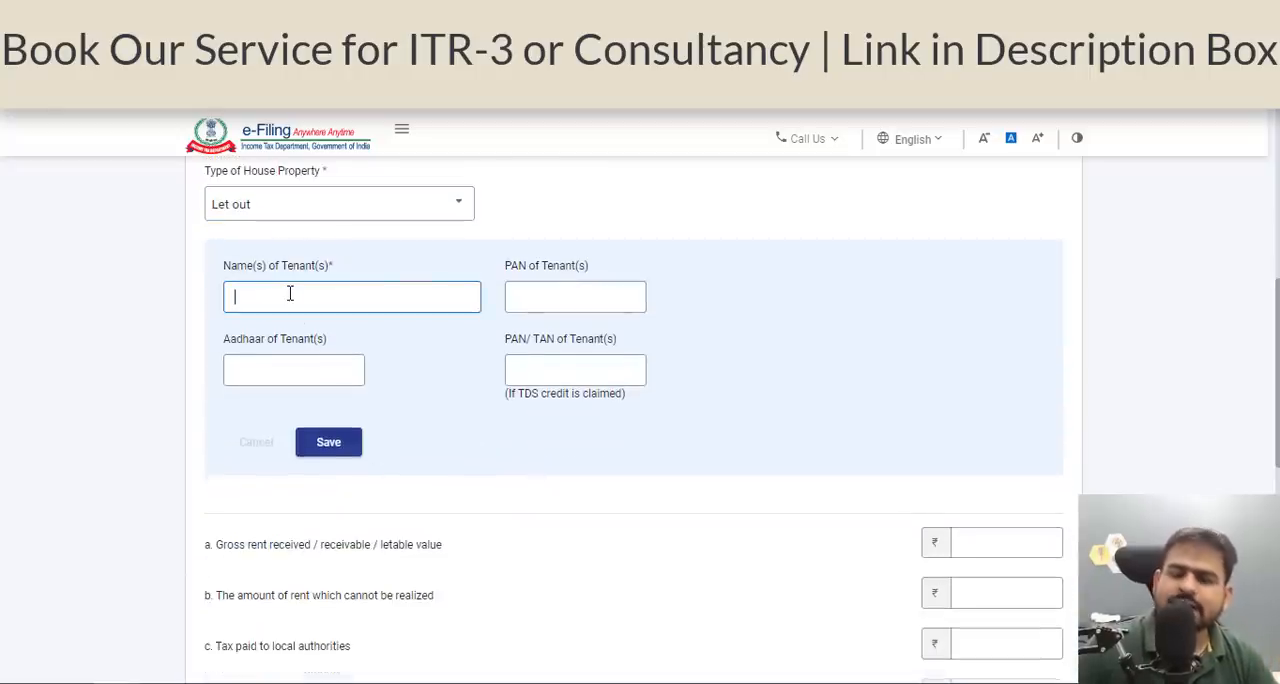
scroll(289, 294, "down", 3)
left_click(1052, 230)
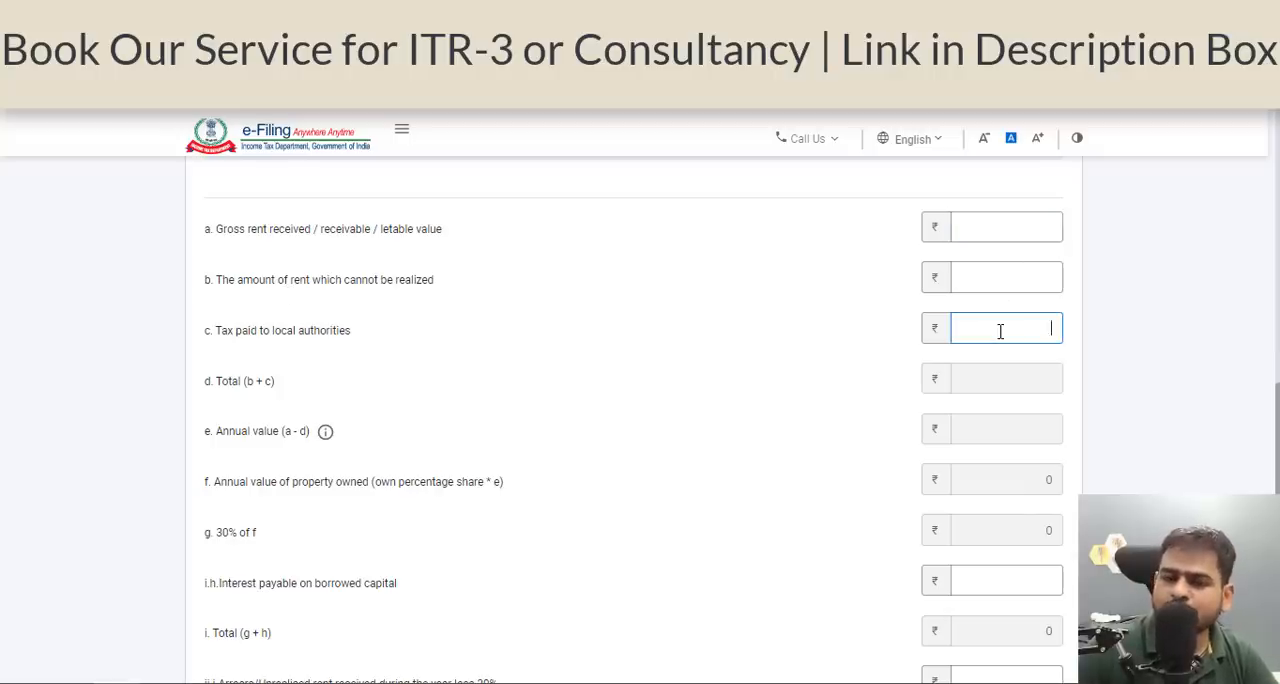
scroll(1000, 331, "down", 3)
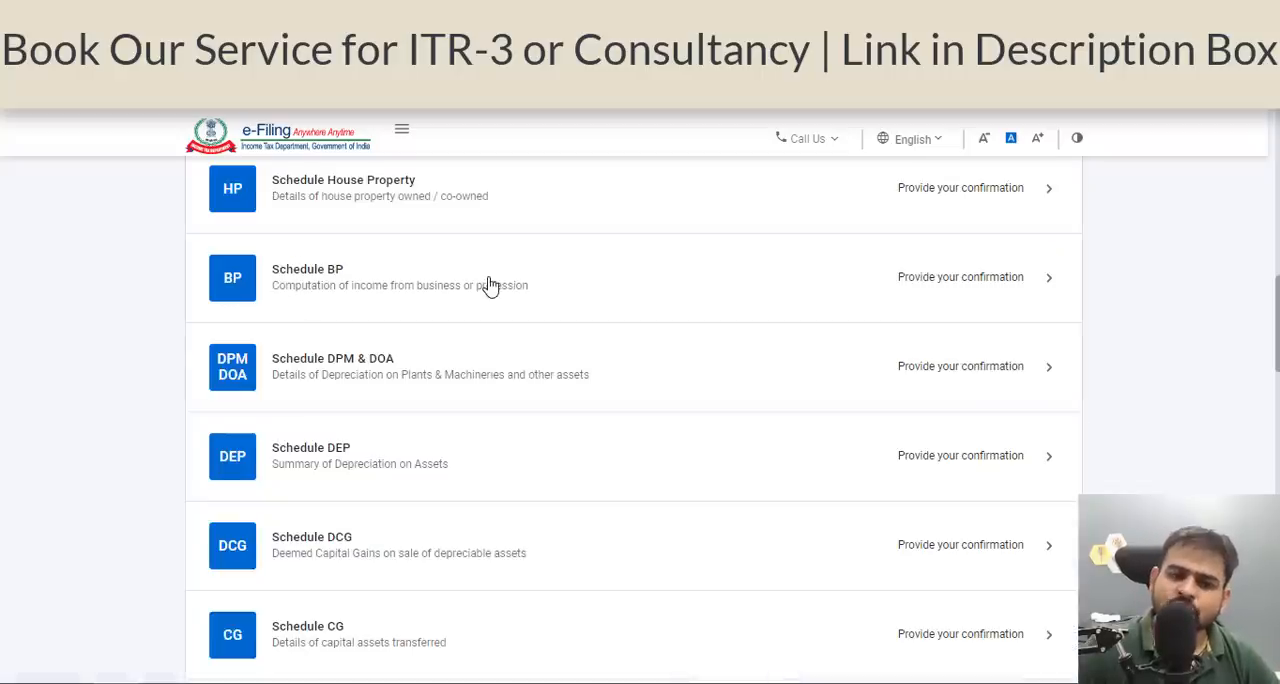
In Schedule BP, edit the non-speculative business section and enter 87 as the net profit from speculative business.
left_click(490, 295)
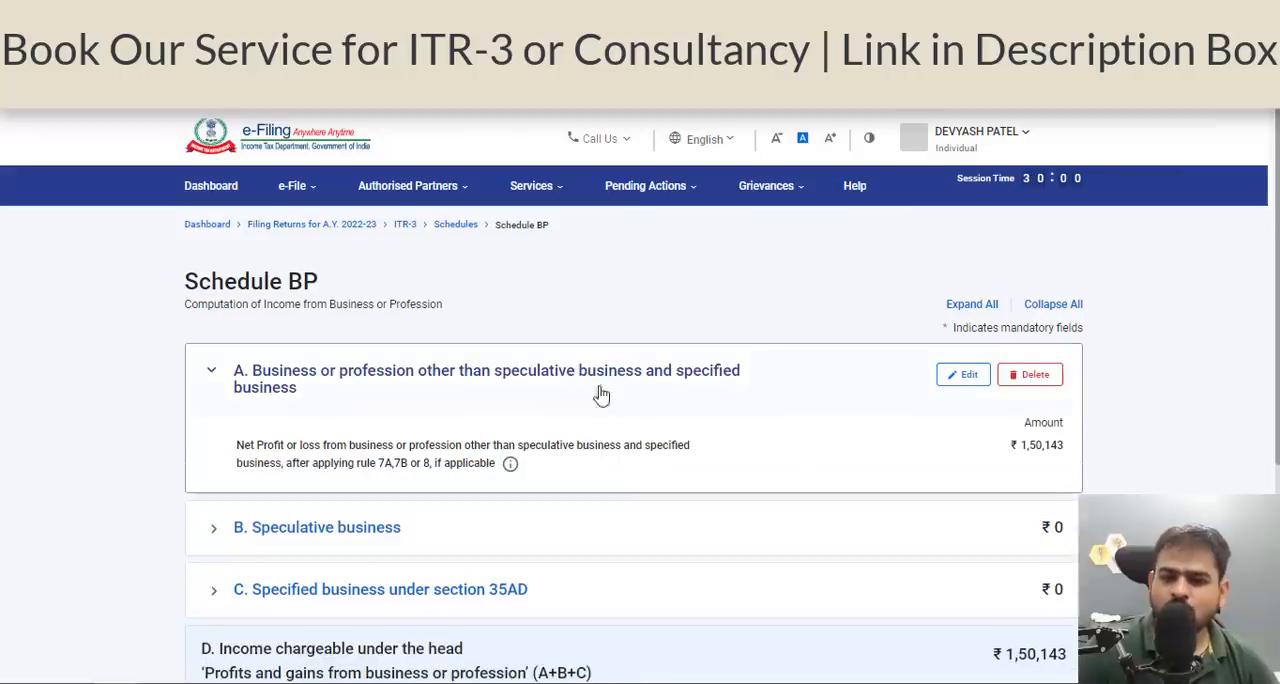
left_click(972, 378)
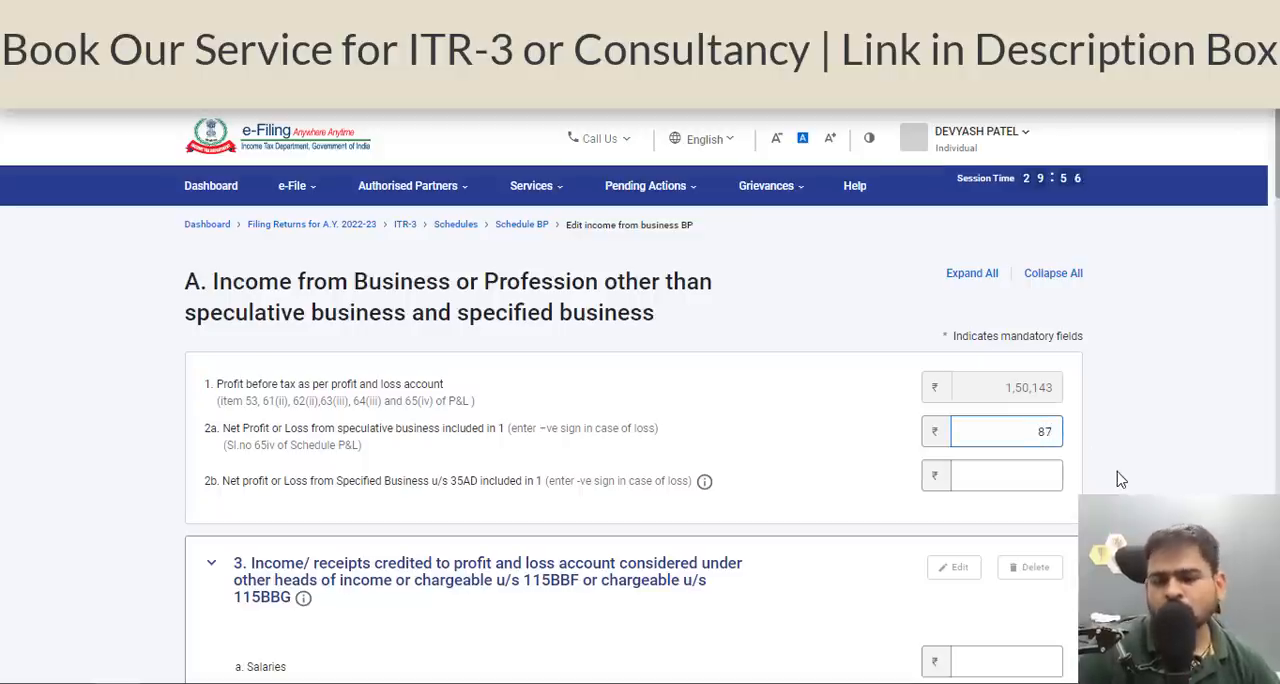
scroll(1120, 480, "down", 20)
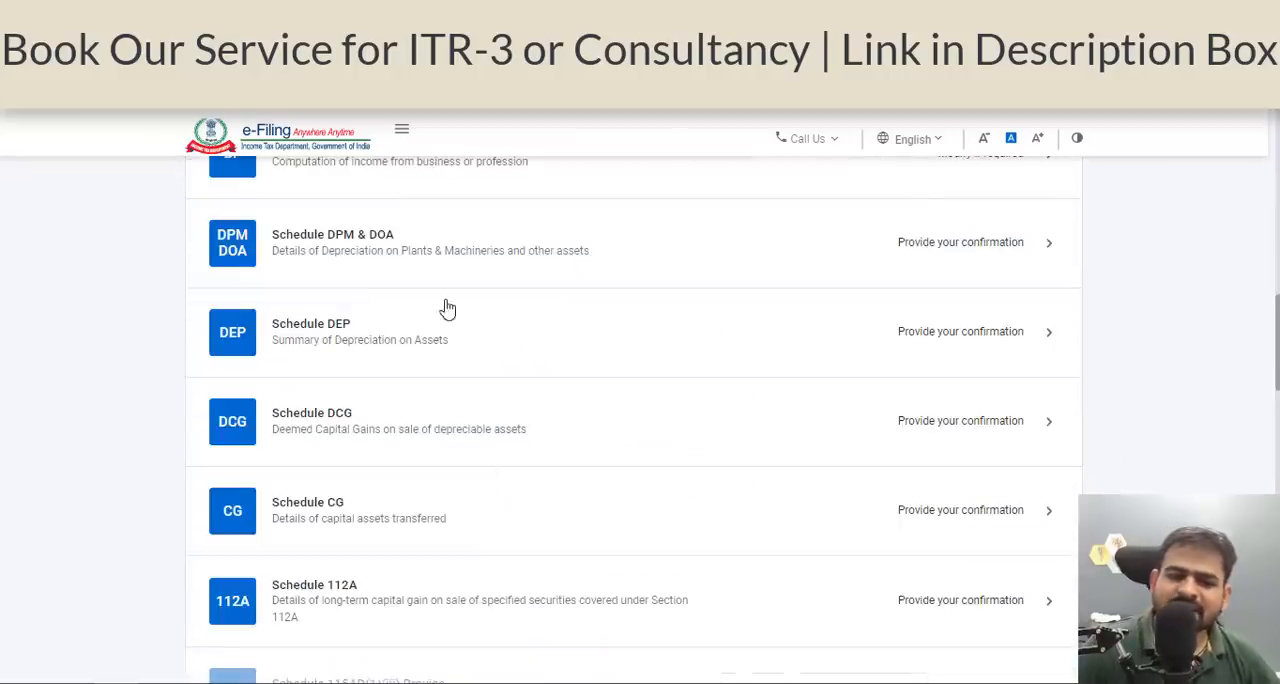
Open Schedule CG from the schedules list.
scroll(345, 560, "down", 1)
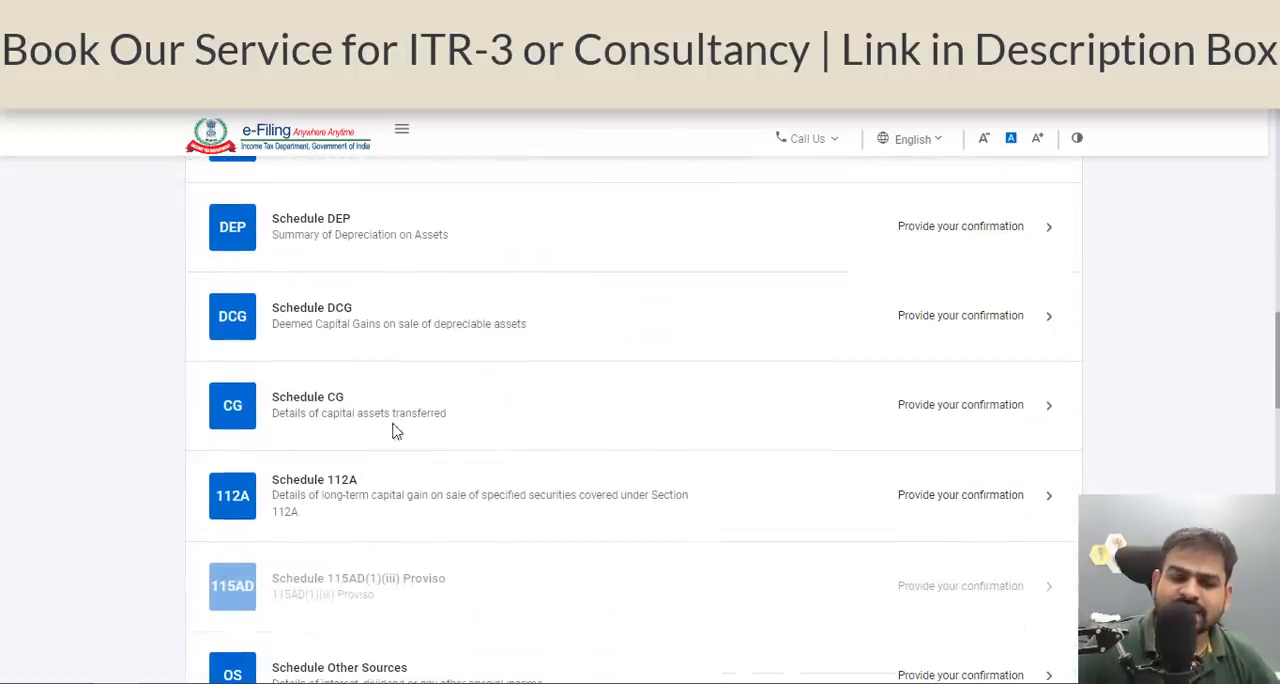
scroll(486, 457, "up", 1)
left_click(518, 464)
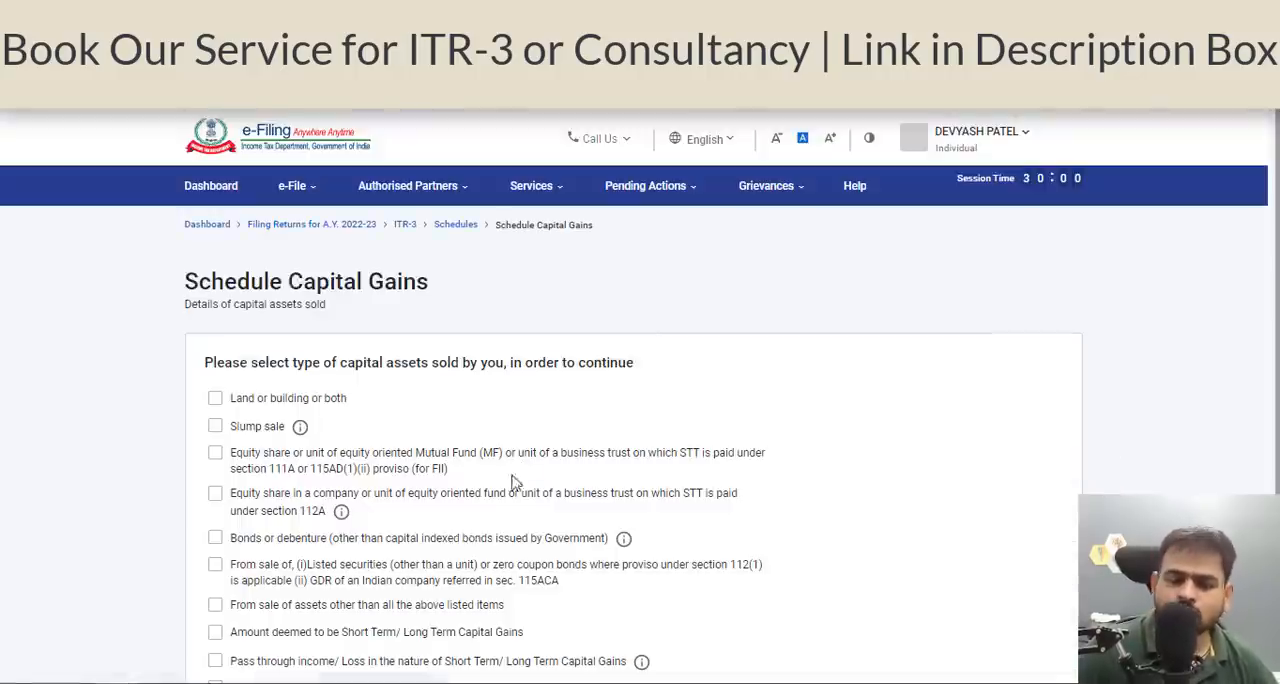
Switch to the Zerodha workbook in Excel and check the intraday turnover and short-term profit on the Equity sheet.
left_click(350, 680)
left_click(378, 422)
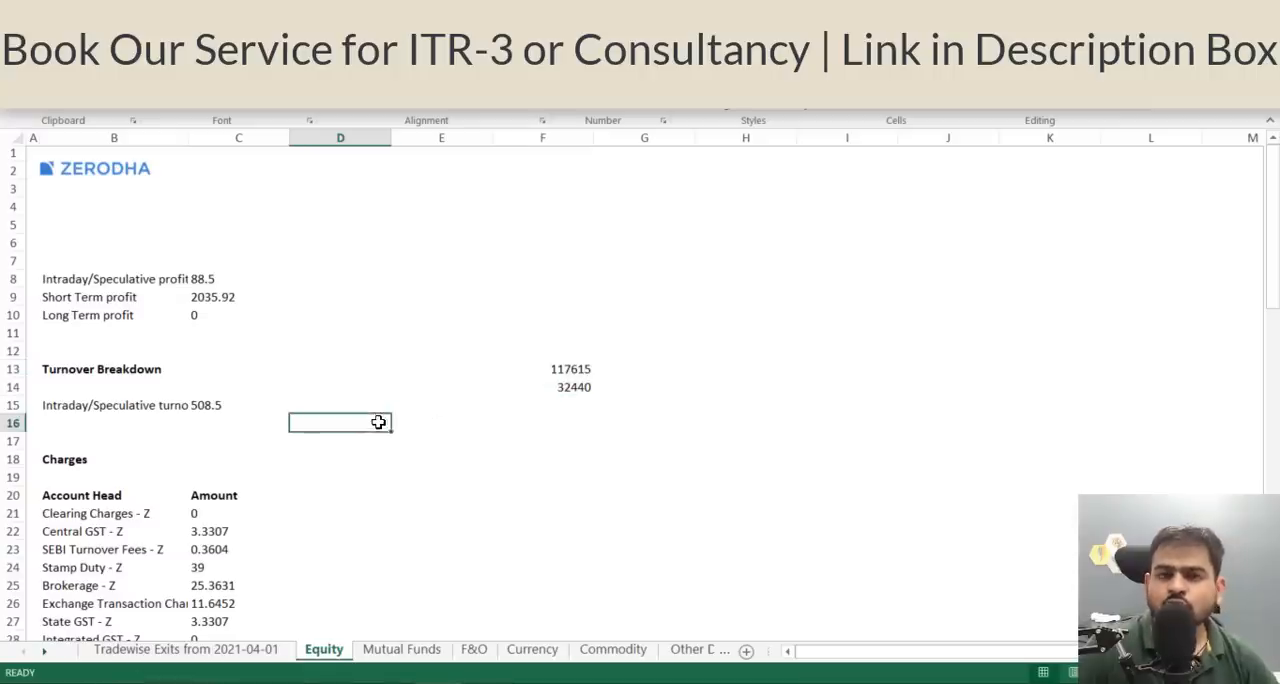
left_click(234, 406)
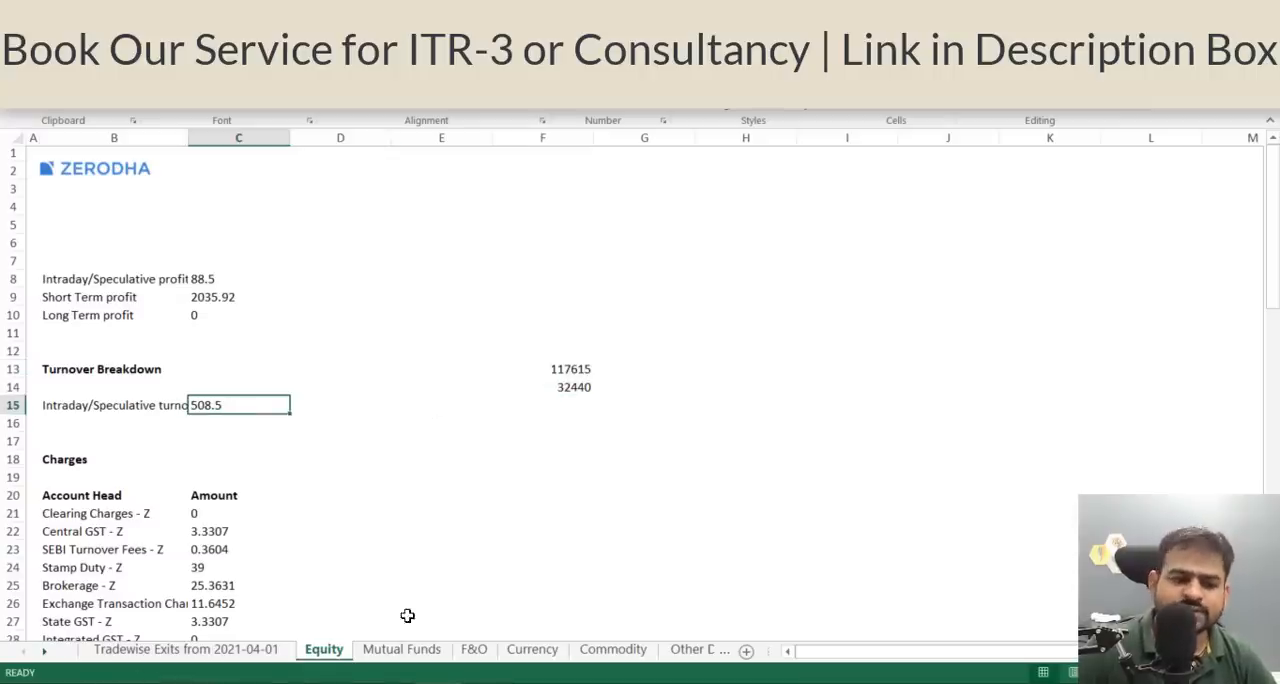
left_click(240, 298)
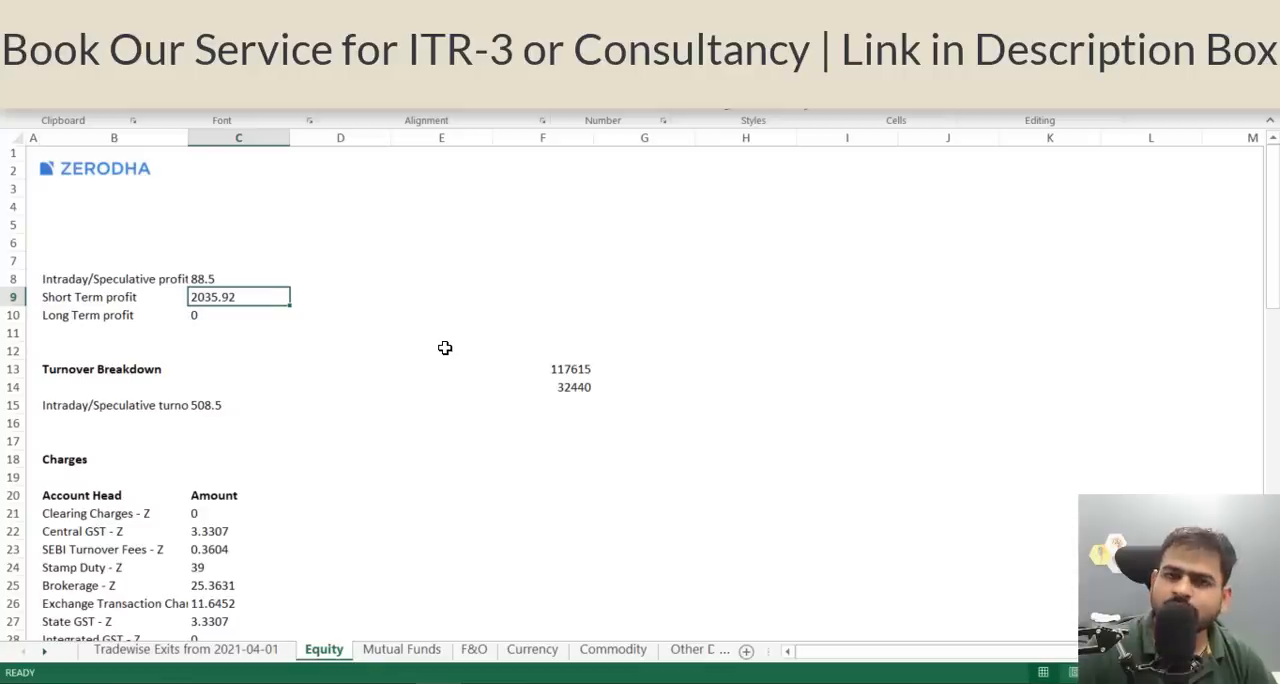
key("alt+Tab")
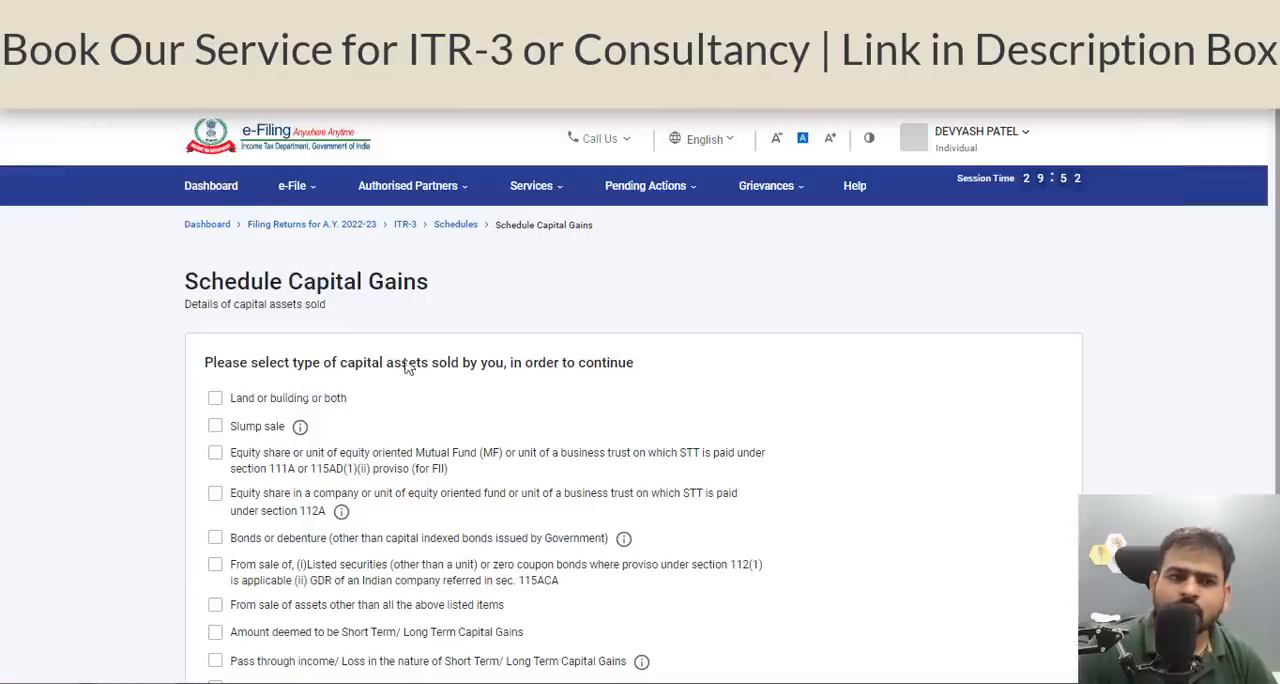
Select only equity shares or equity oriented mutual fund units with STT paid under section 111A as the capital assets sold.
left_click(436, 478)
scroll(436, 480, "down", 2)
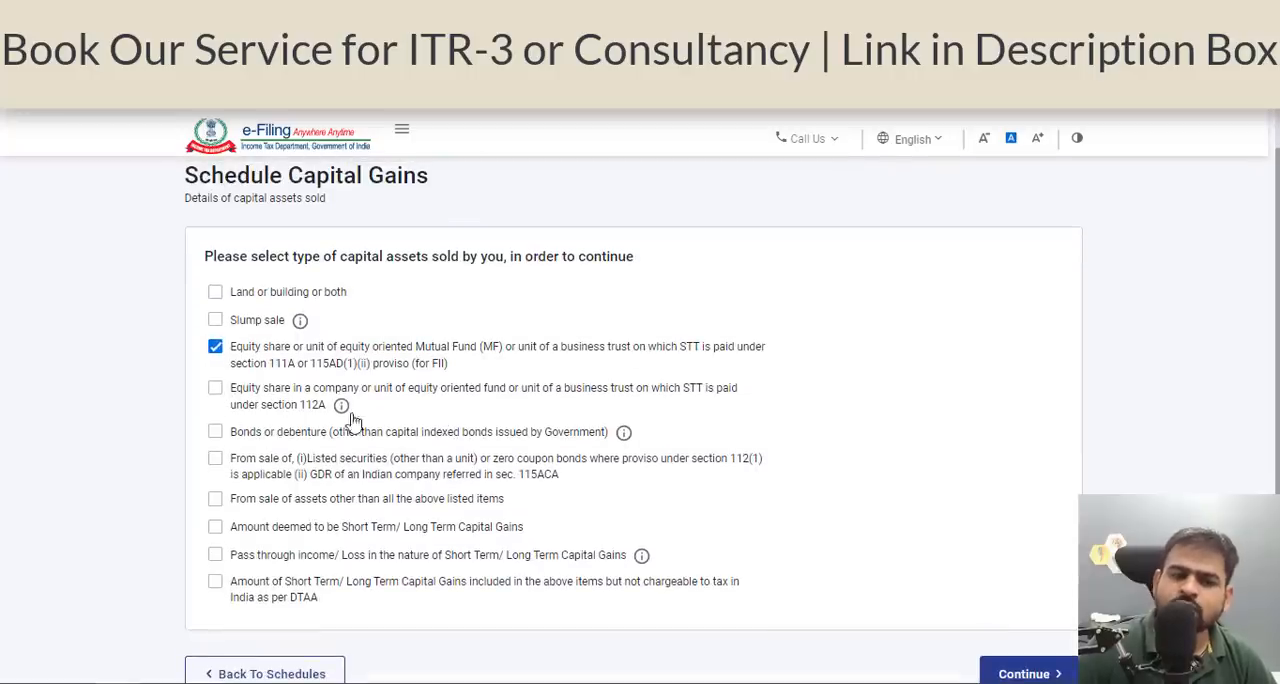
left_click(351, 414)
left_click(215, 388)
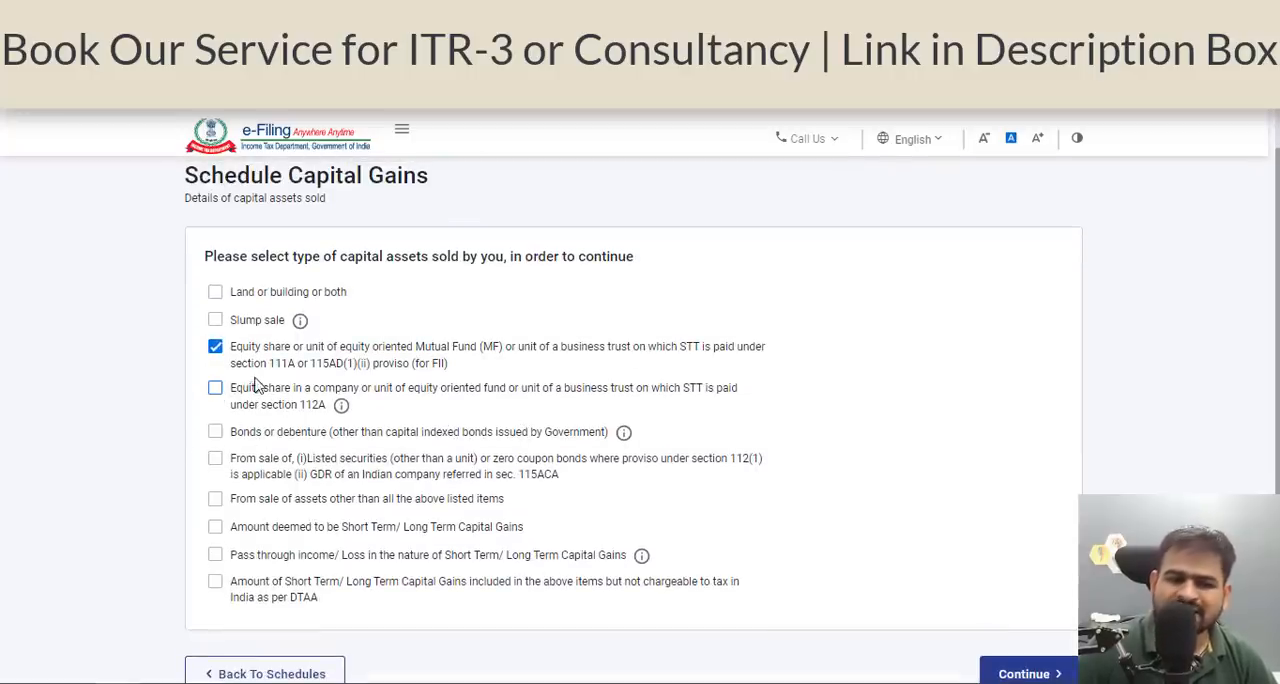
left_click_drag(269, 366, 343, 372)
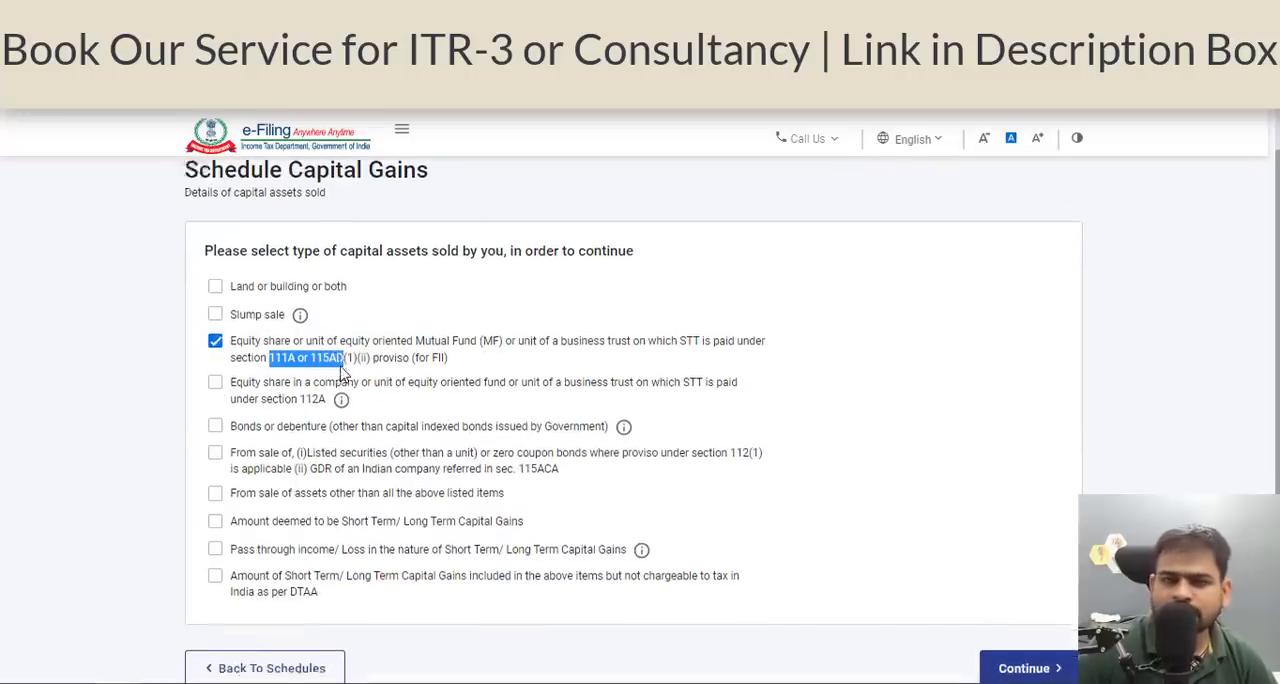
scroll(343, 372, "down", 2)
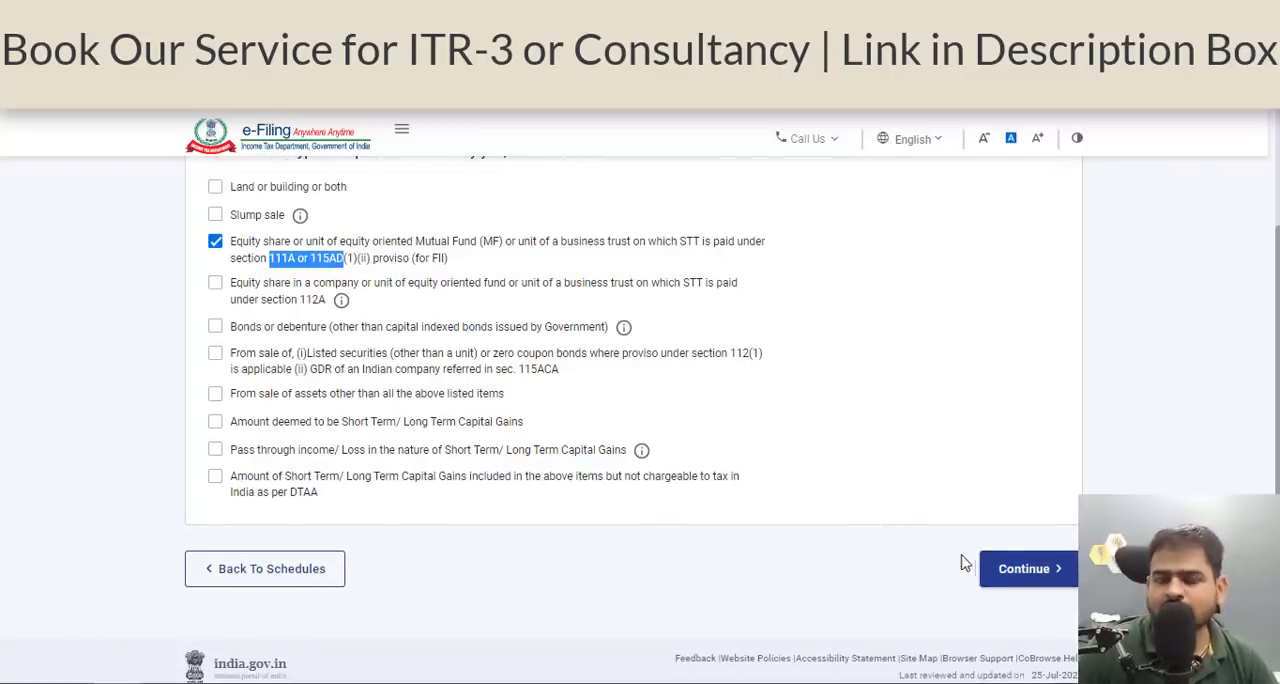
Enter the Short Term Trades total sell value of 31209.02 from the Excel workbook, in whole rupees, in the capital gains form.
key("alt+Tab")
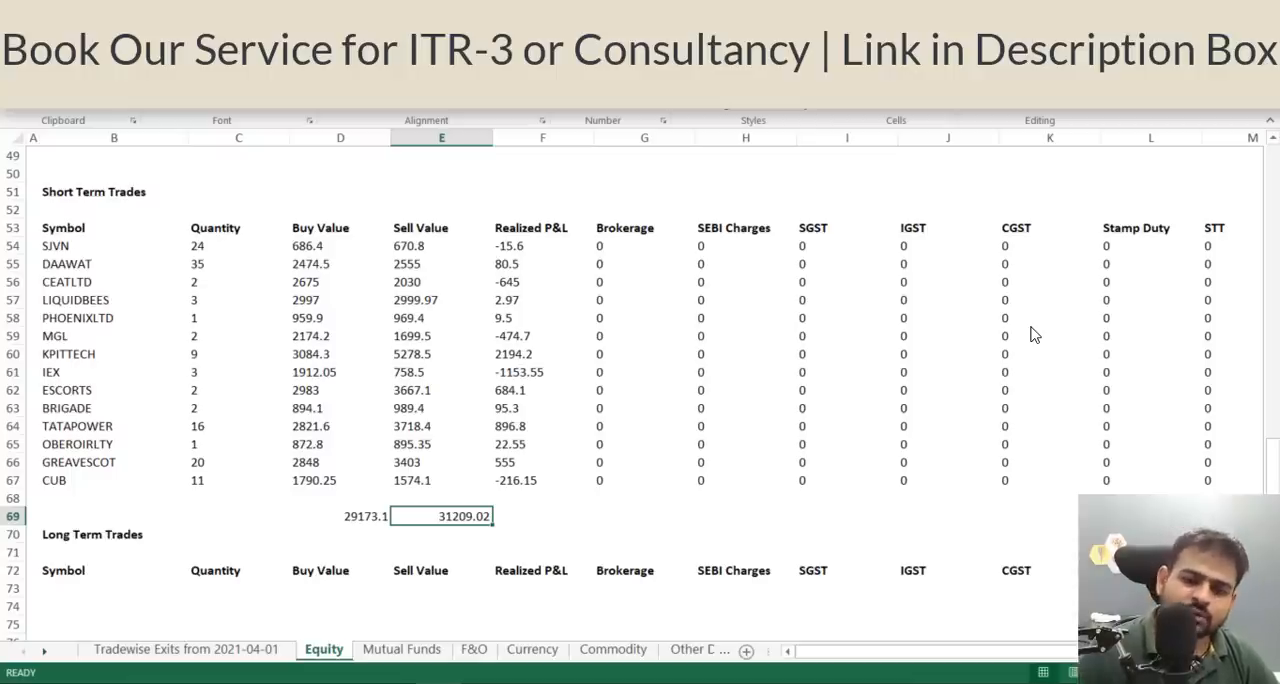
key("alt+Tab")
type("3")
key("alt+Tab")
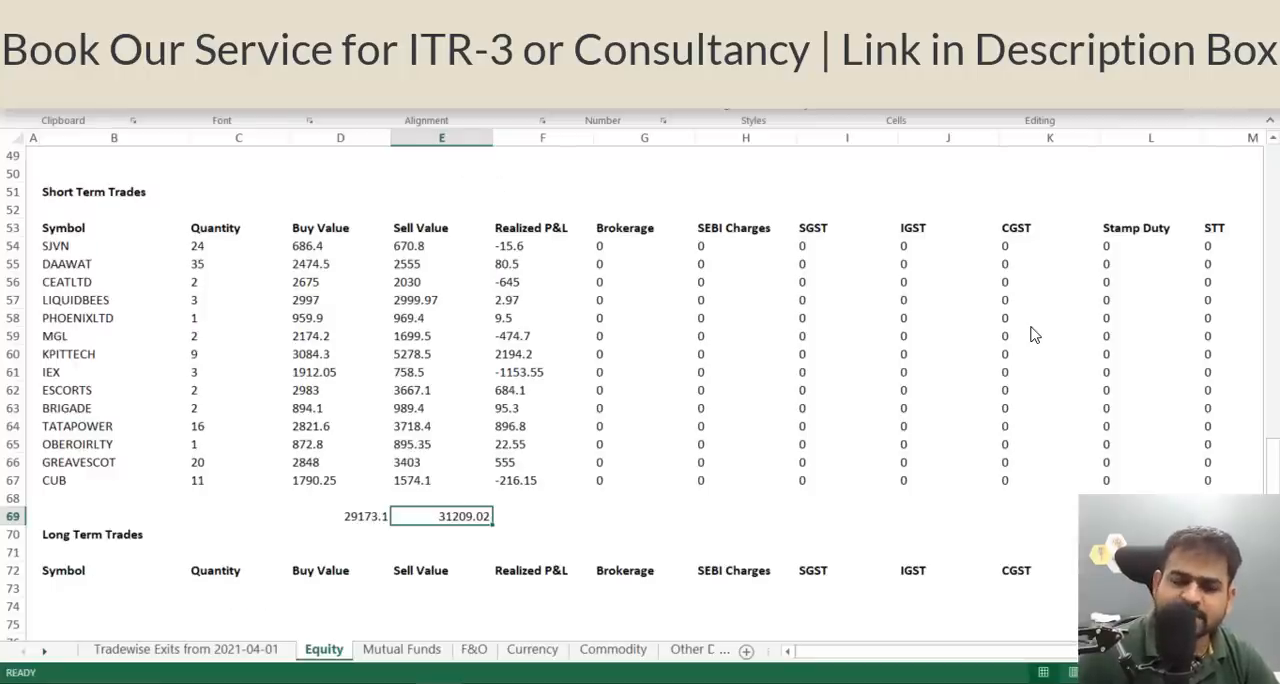
key("alt+Tab")
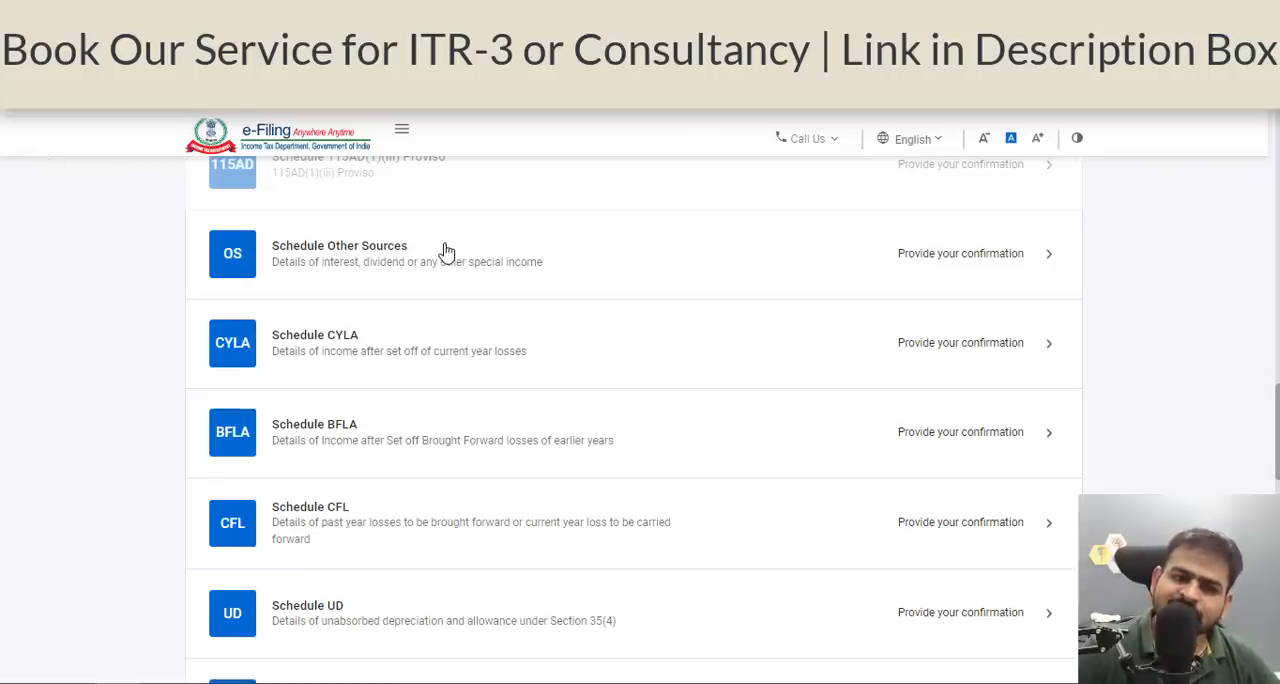
Open Schedule Other Sources and review the gross dividend and interest income chargeable at normal applicable rates.
left_click(650, 308)
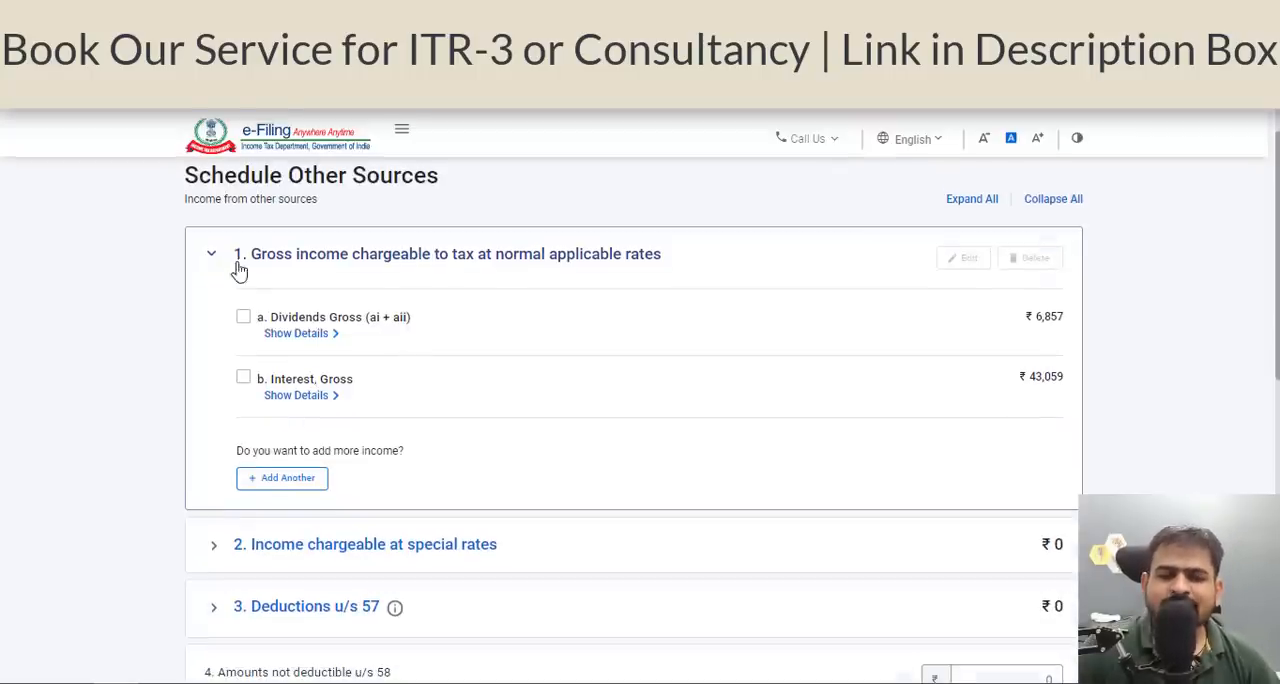
scroll(382, 455, "down", 10)
scroll(300, 440, "down", 2)
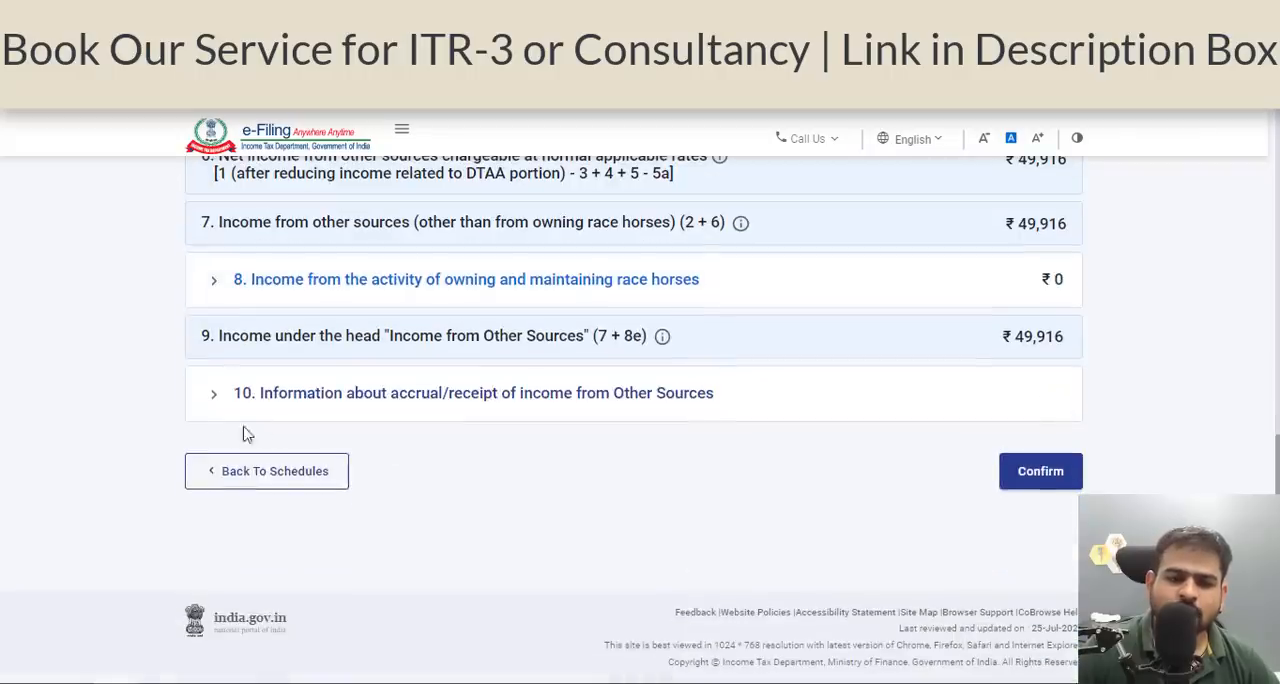
left_click(212, 412)
scroll(1011, 474, "up", 6)
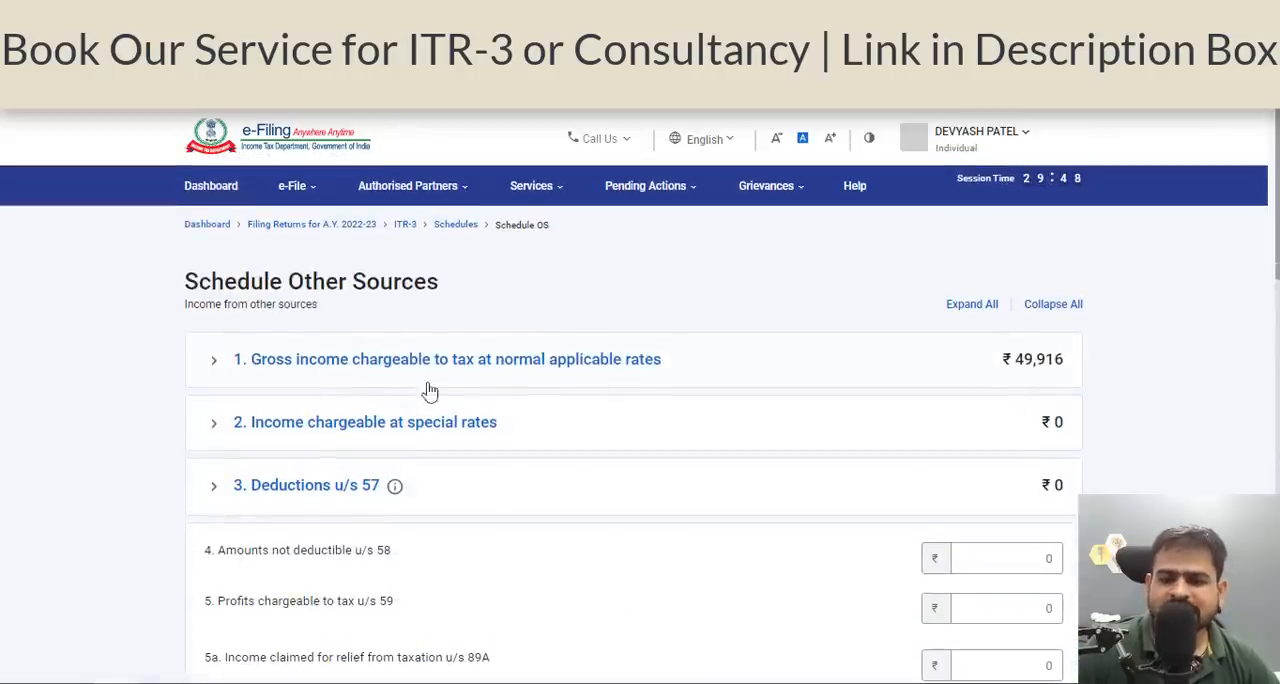
left_click(222, 359)
scroll(1000, 440, "down", 10)
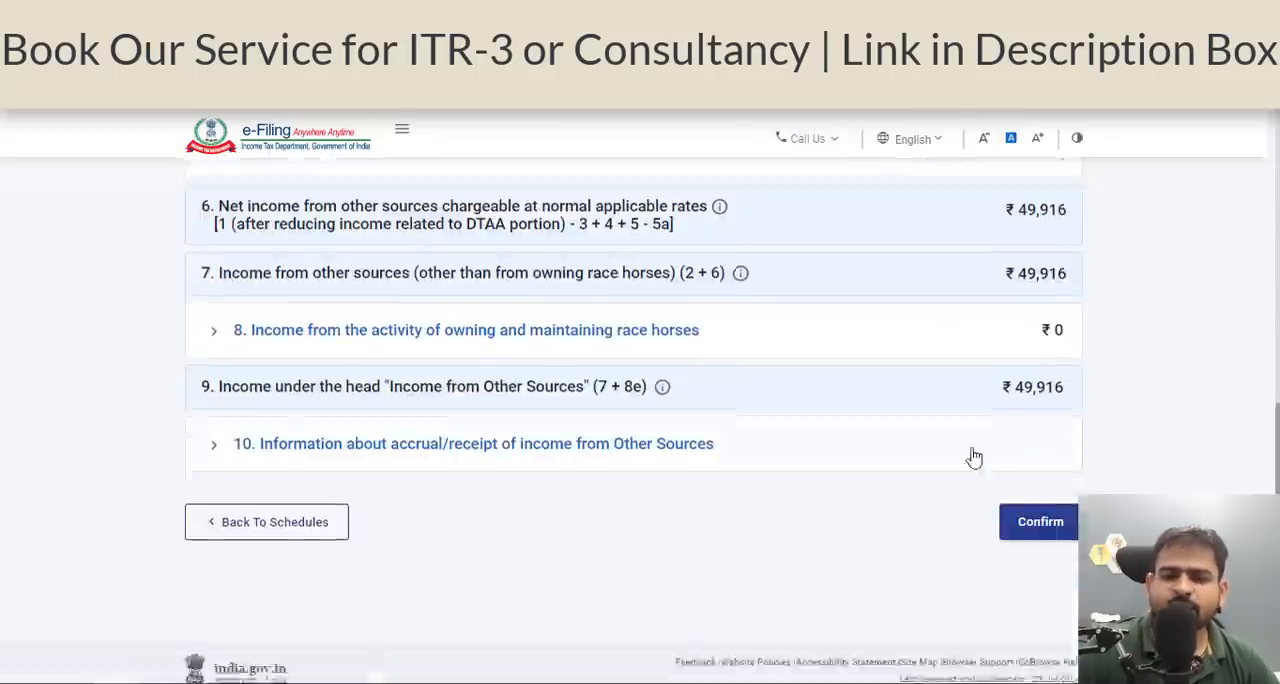
Check the period-wise dividend income fields in the accrual/receipt information and confirm Schedule Other Sources.
left_click(238, 405)
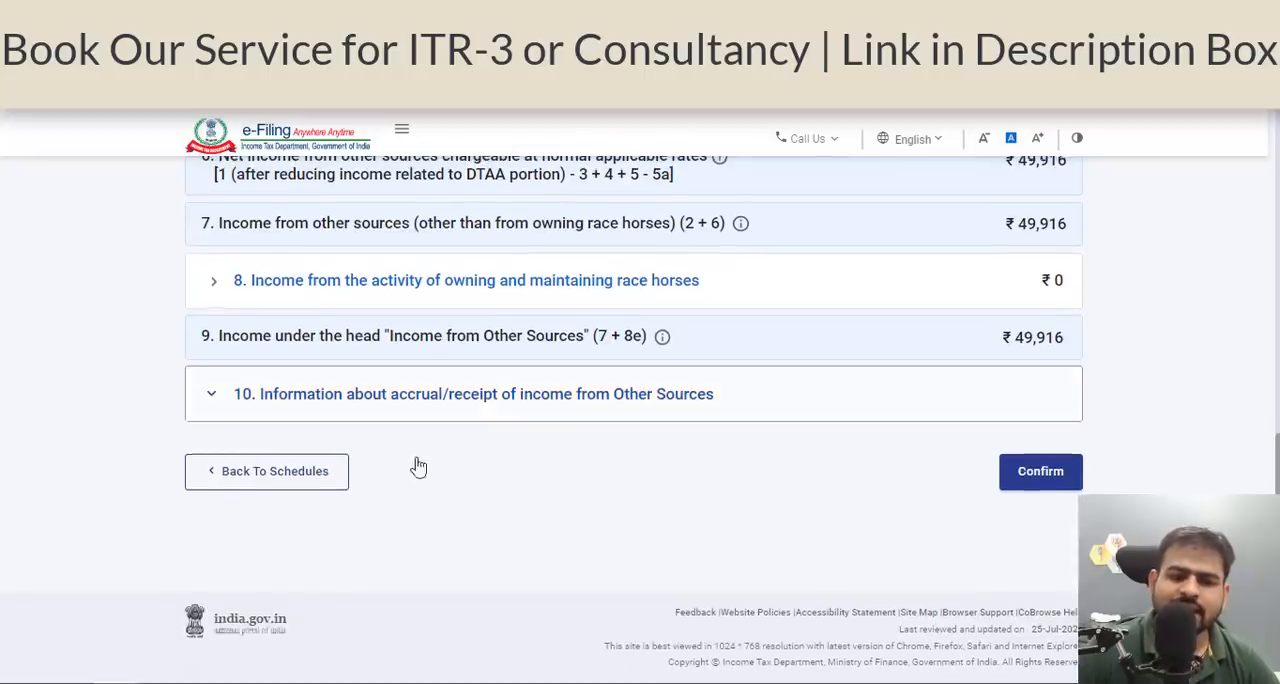
scroll(600, 480, "down", 2)
left_click(585, 451)
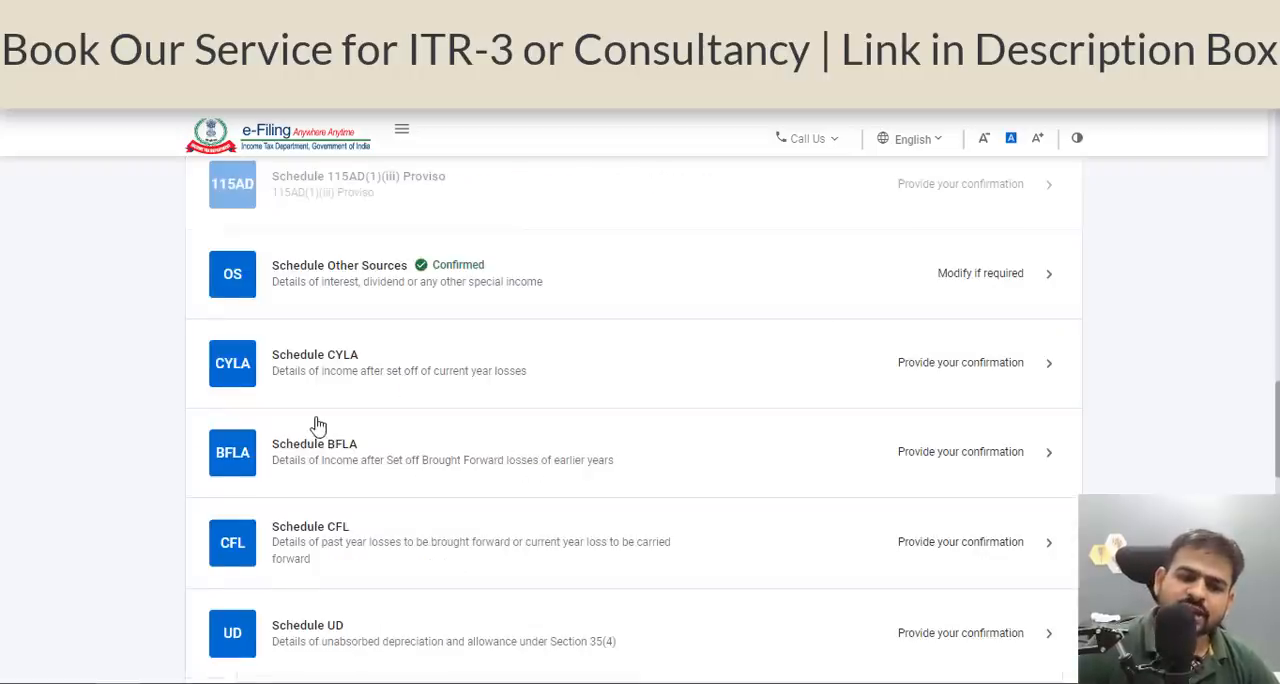
scroll(320, 349, "down", 1)
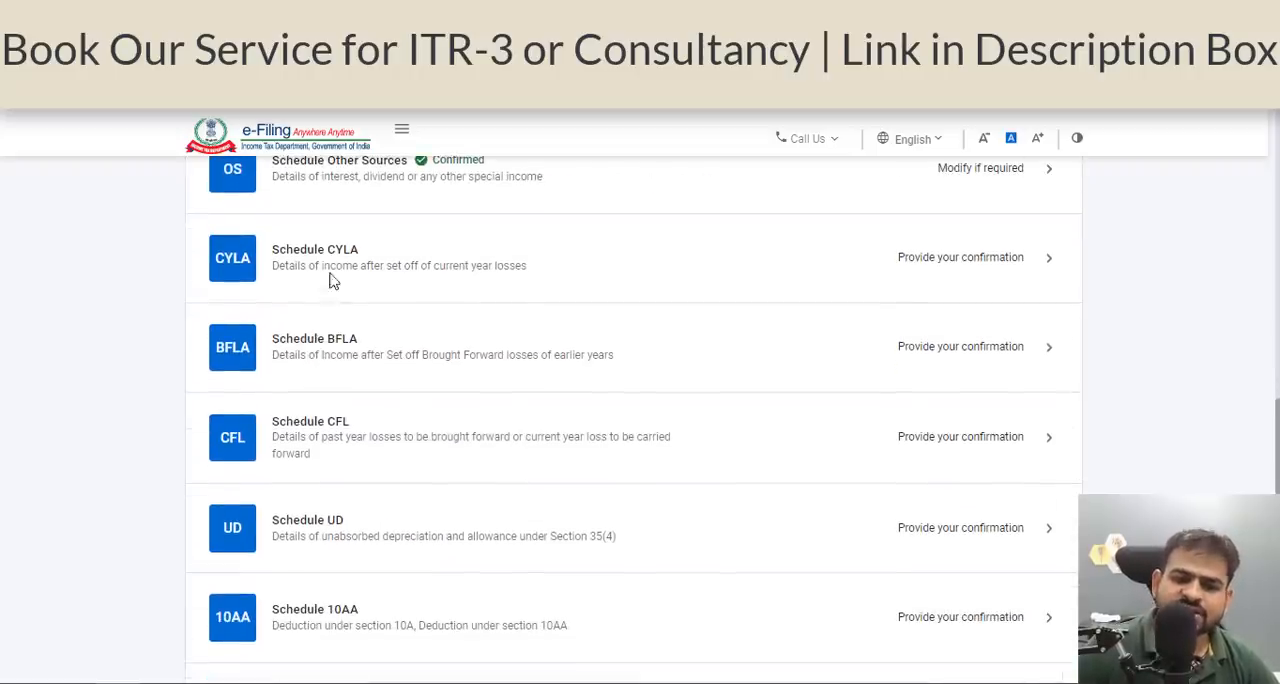
Open Schedule CYLA, review the current-year income and loss set-off for each head, and confirm the schedule.
left_click(457, 277)
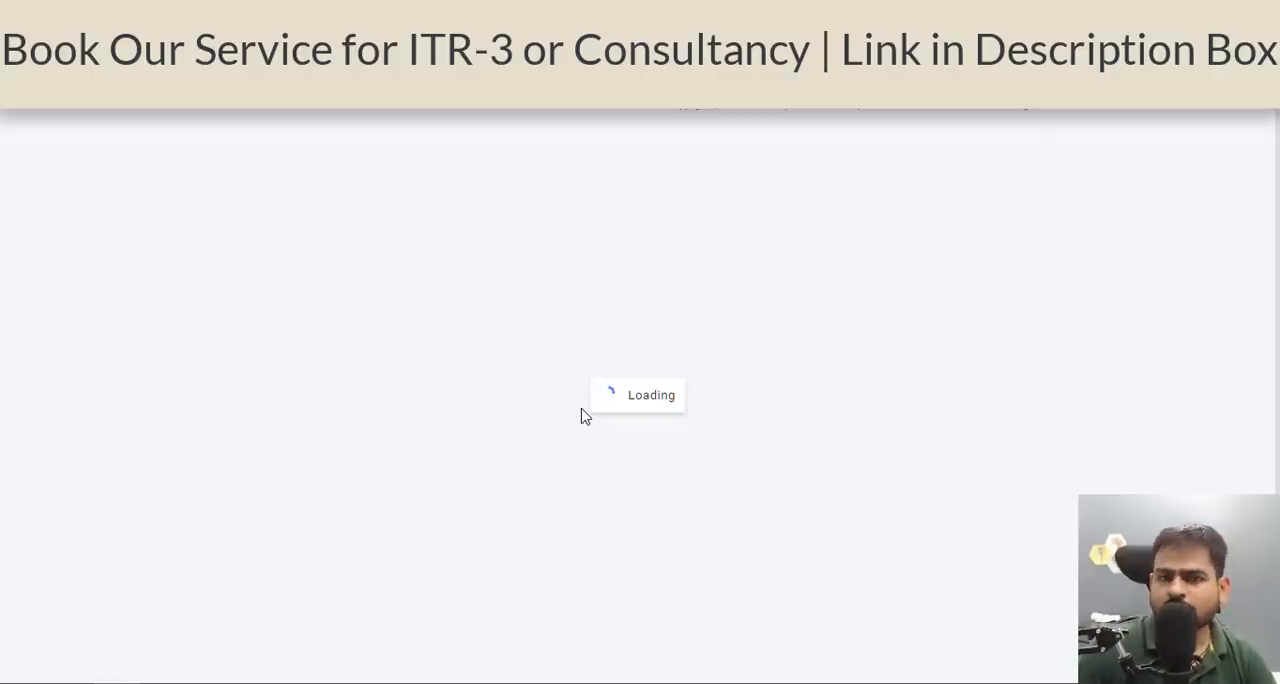
scroll(705, 415, "up", 3)
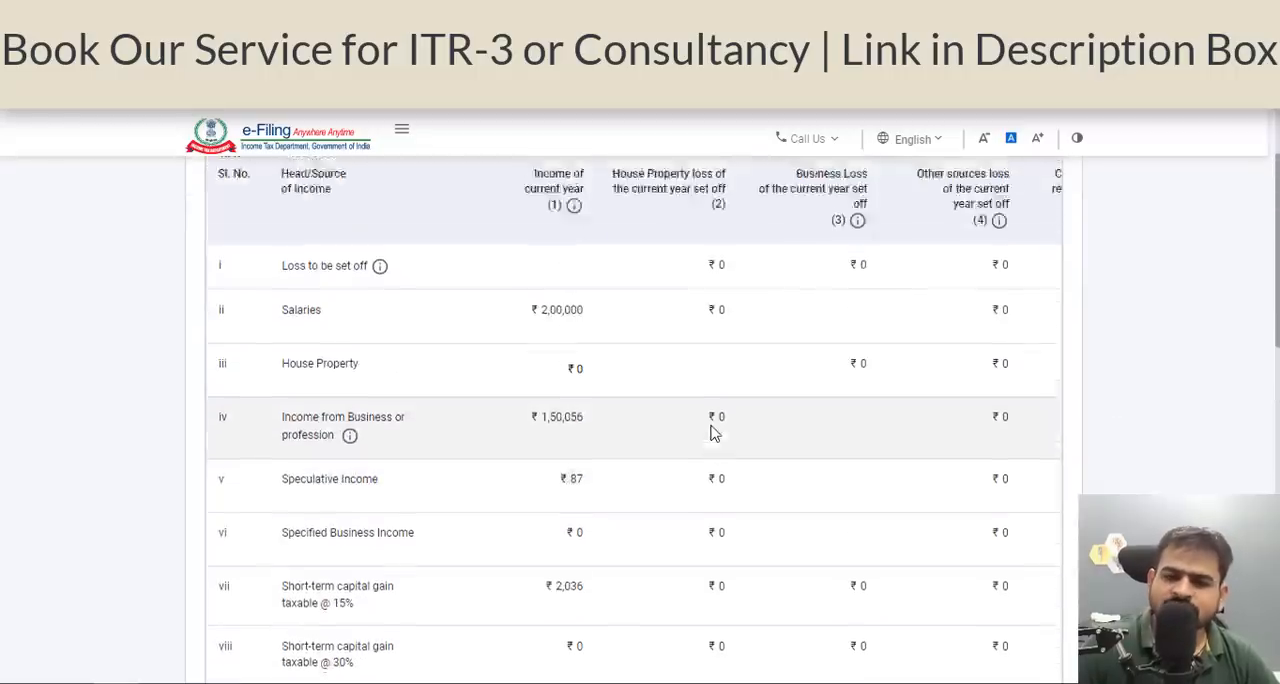
scroll(713, 432, "up", 2)
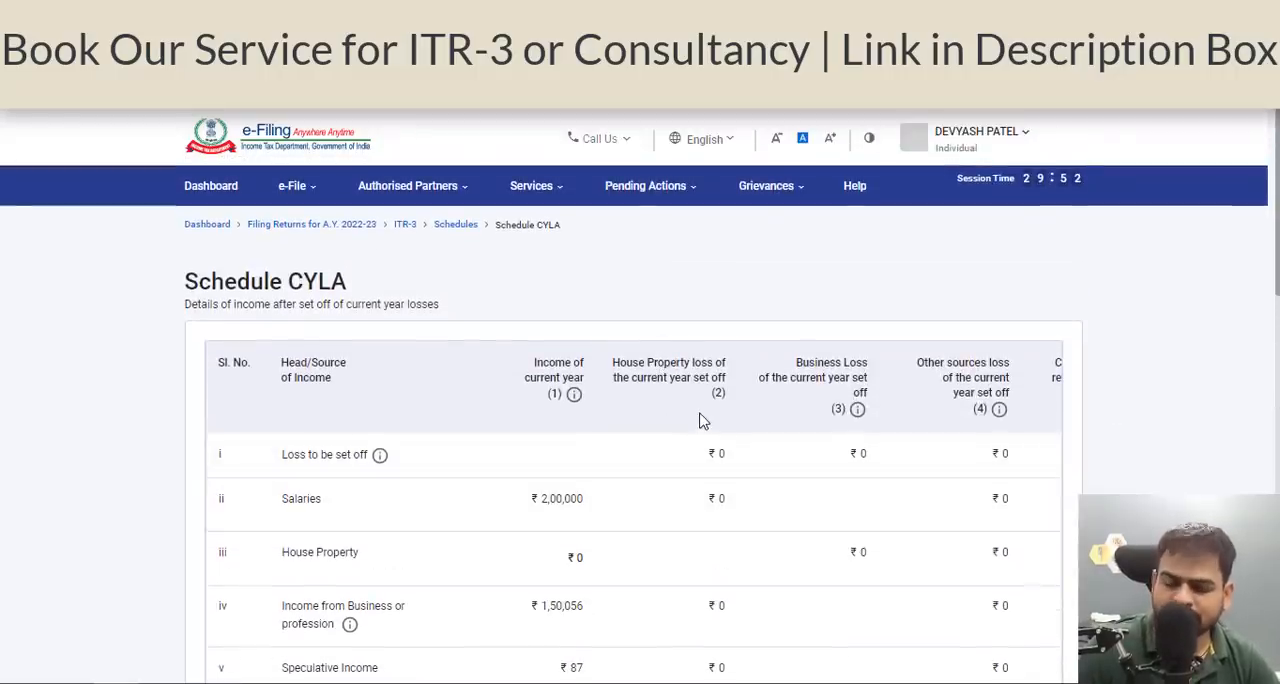
scroll(703, 421, "down", 2)
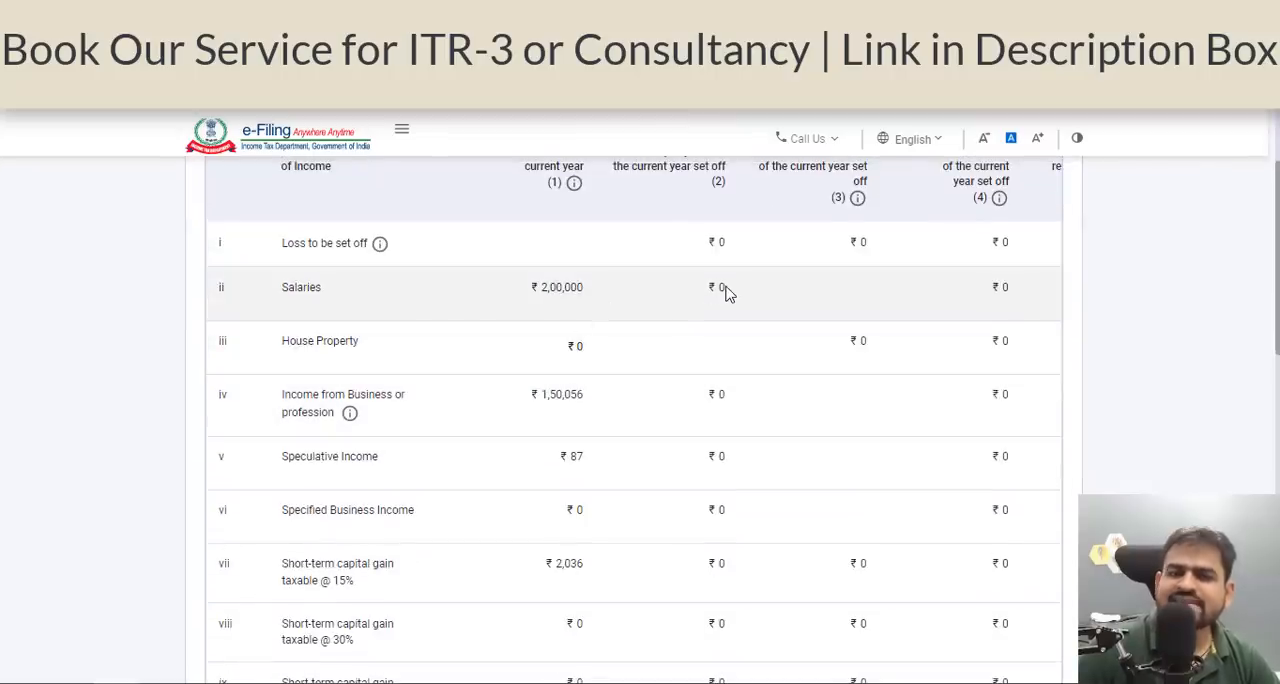
scroll(727, 291, "down", 2)
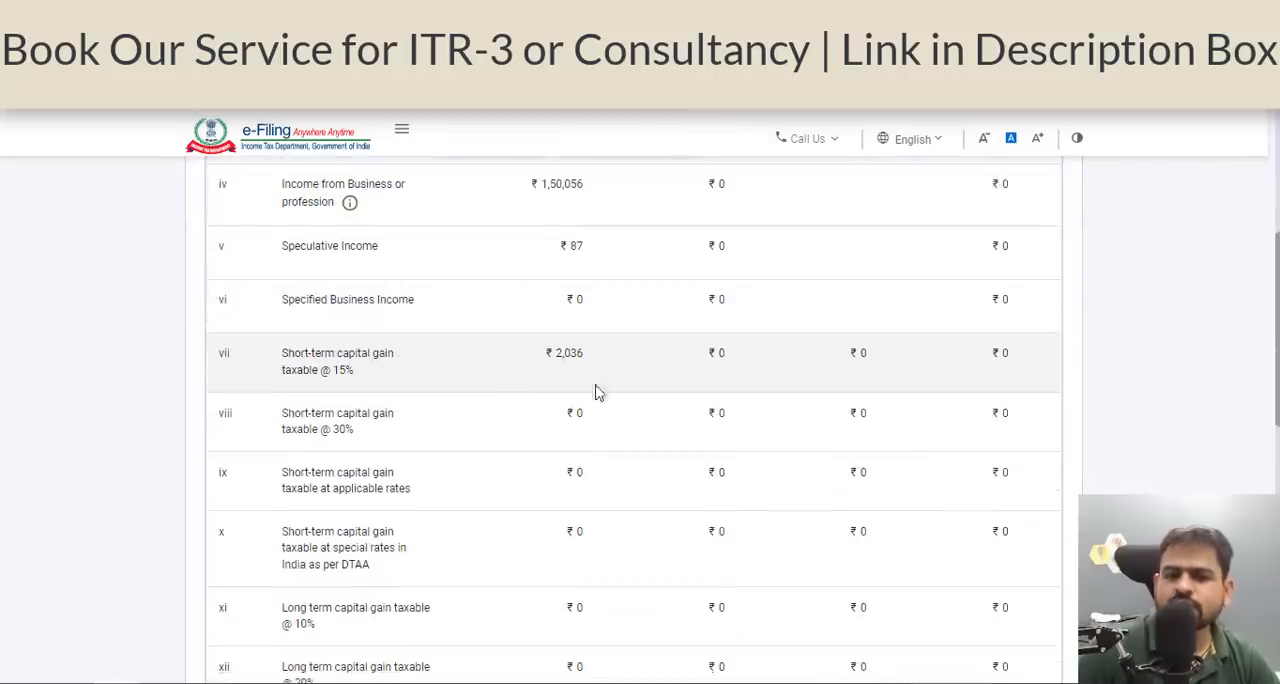
scroll(717, 331, "down", 5)
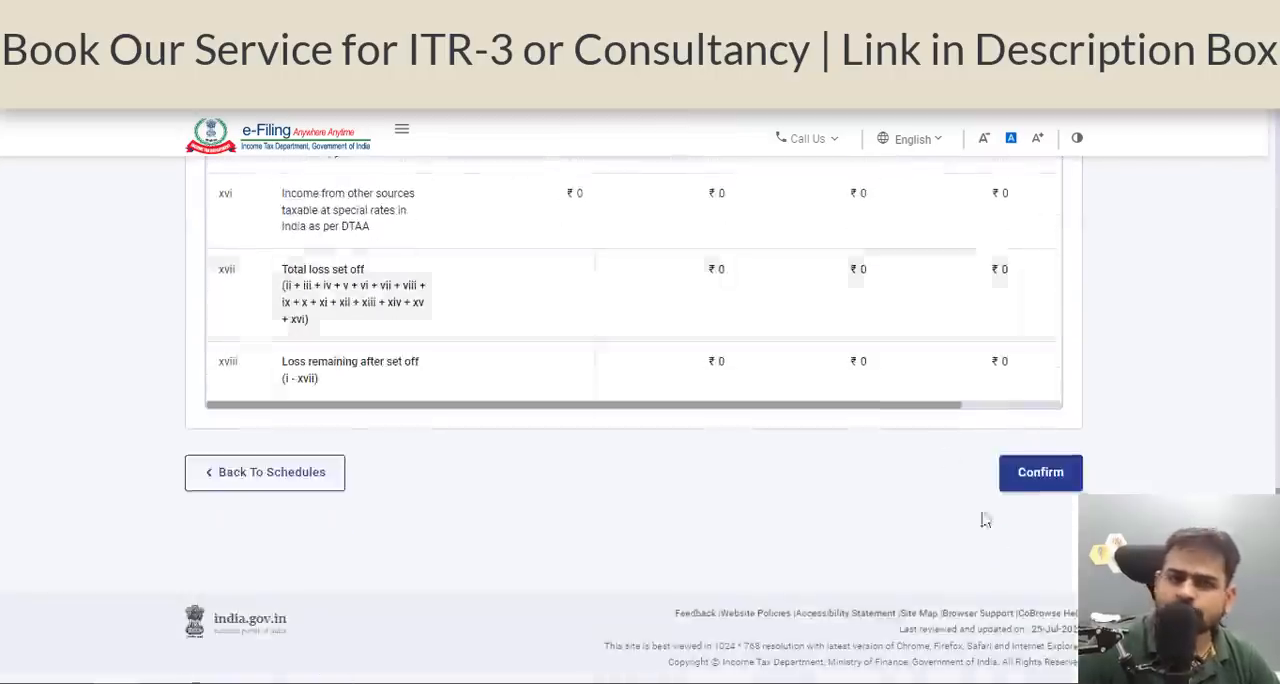
left_click(1037, 469)
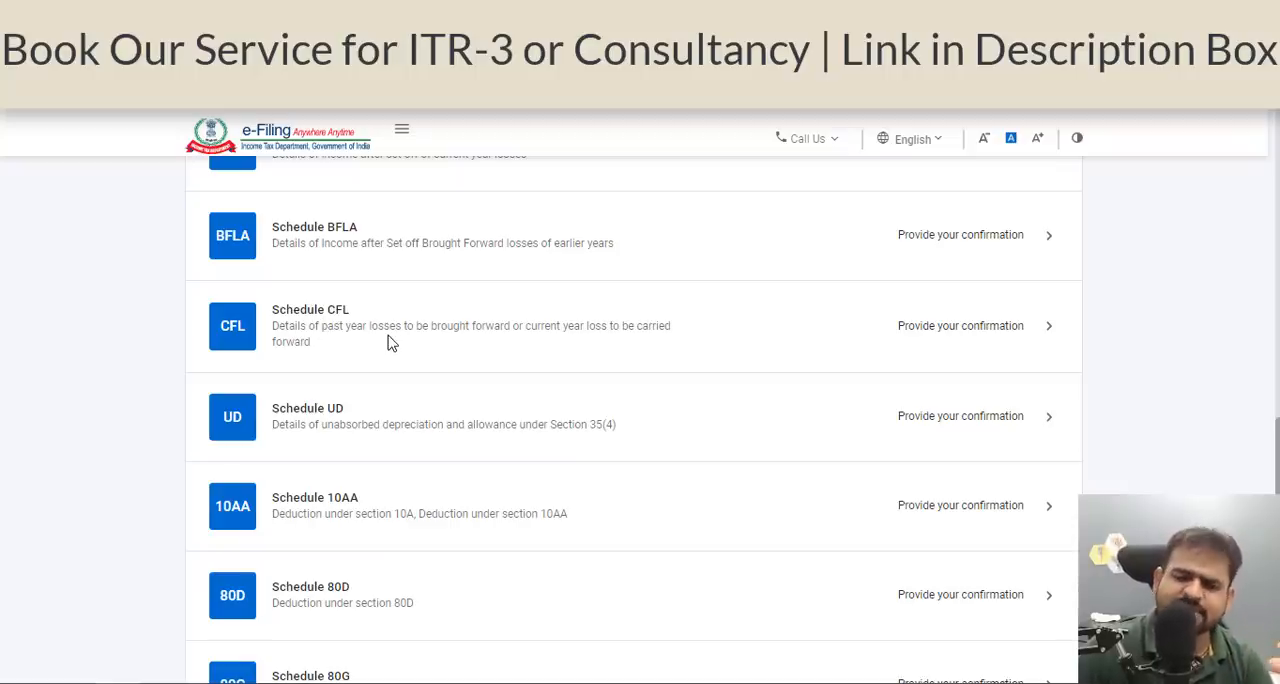
scroll(390, 342, "down", 3)
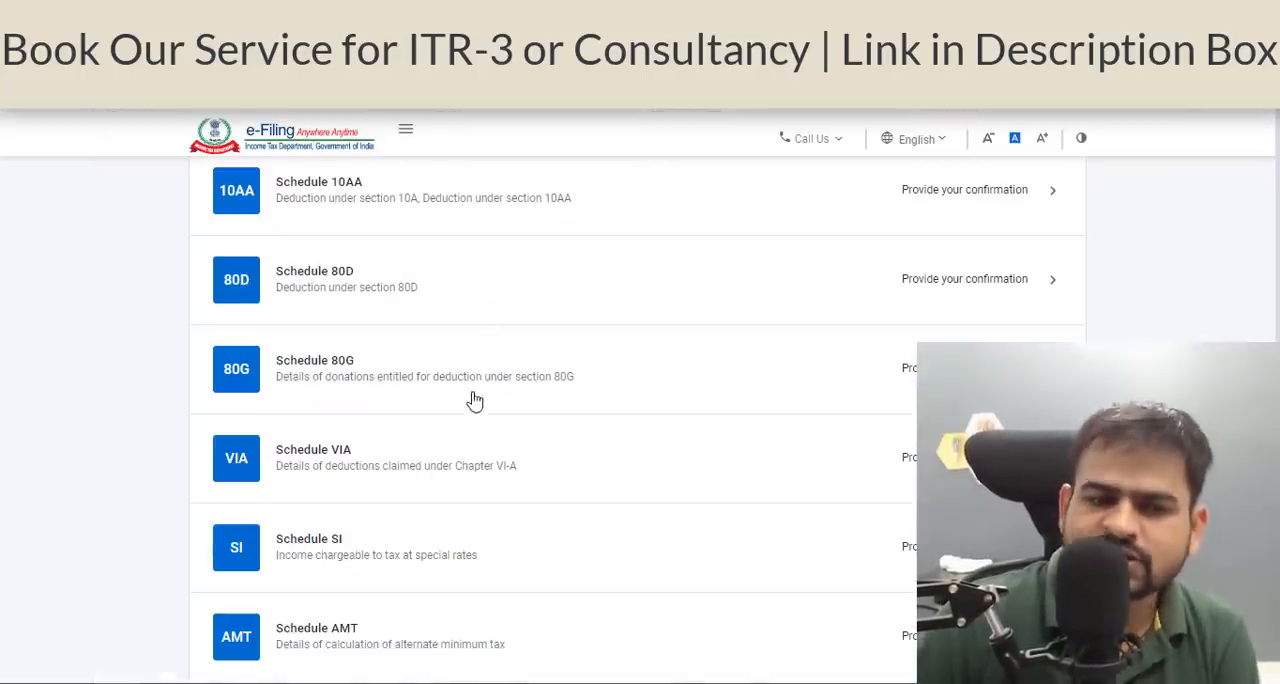
Review the Schedules Summary from Part A - General through Part B - TTI, checking which schedules are confirmed and which still need confirmation.
scroll(474, 397, "down", 6)
scroll(474, 400, "up", 2)
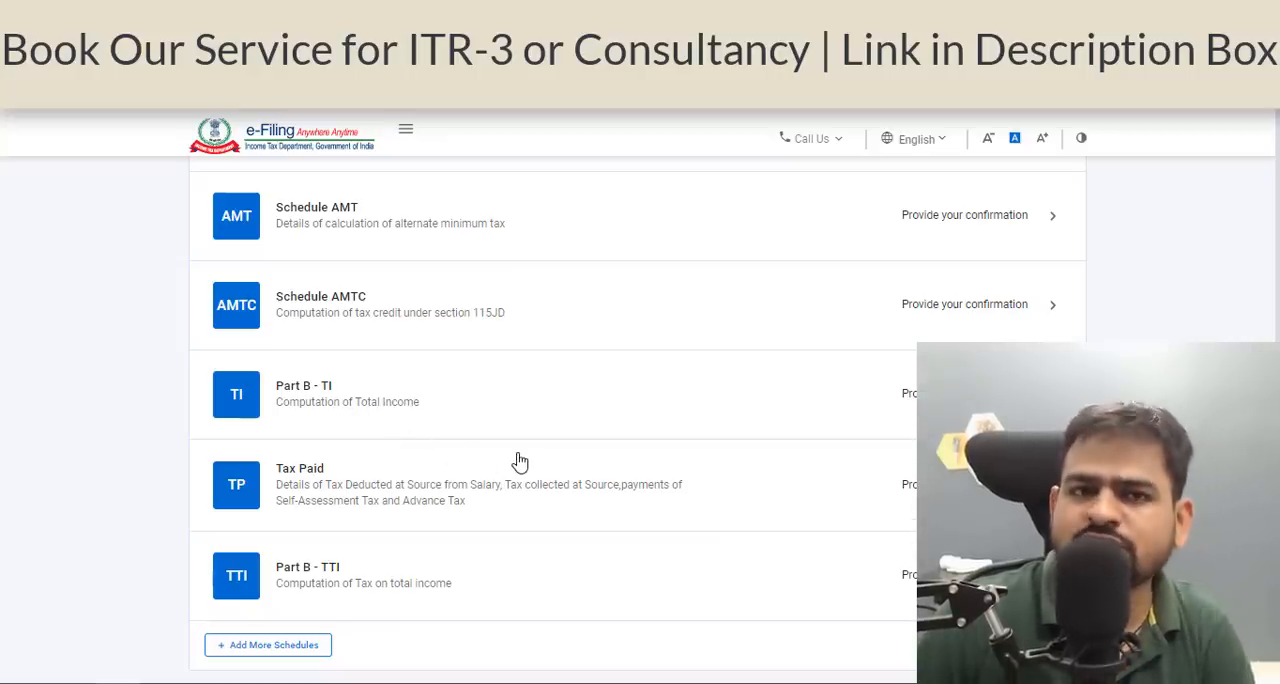
scroll(800, 462, "up", 15)
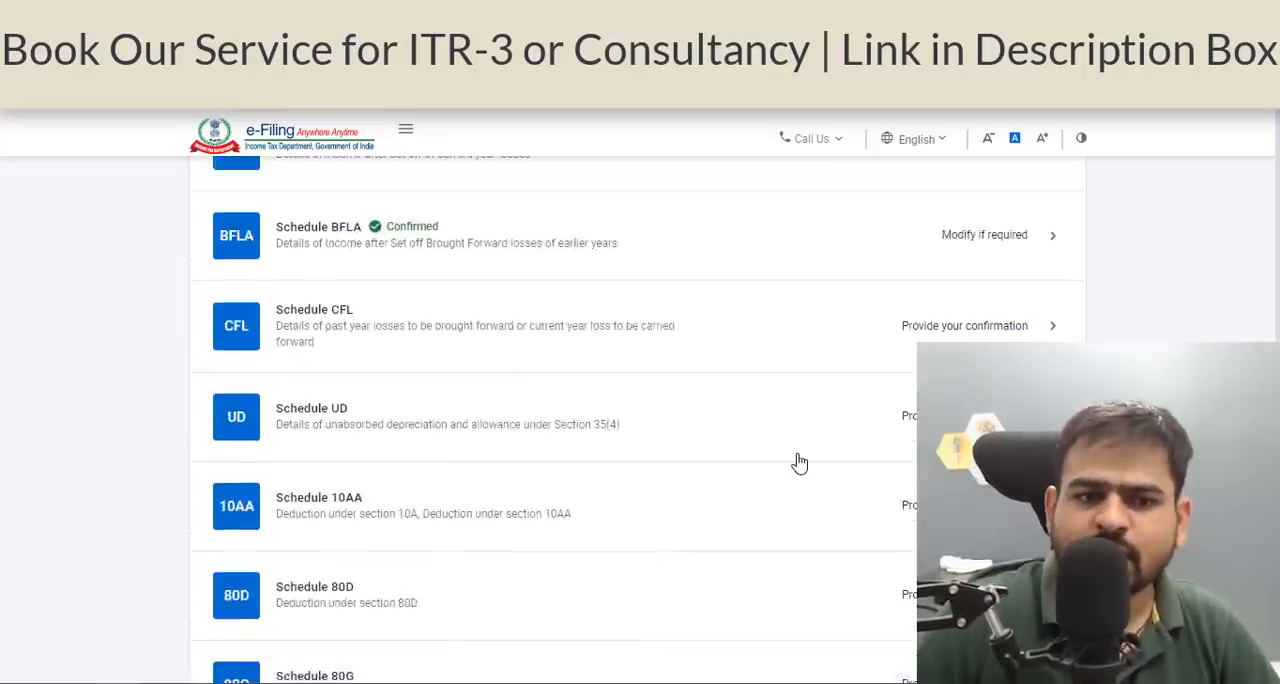
scroll(800, 462, "up", 4)
scroll(800, 462, "up", 3)
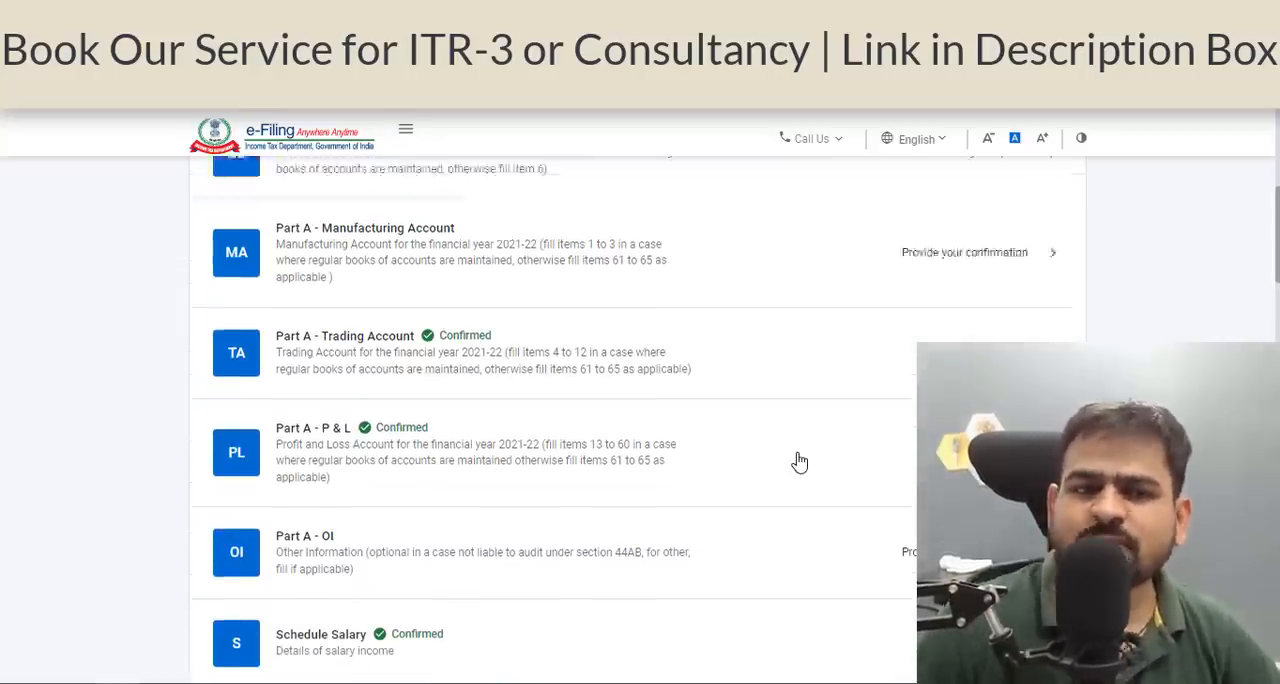
scroll(800, 462, "down", 2)
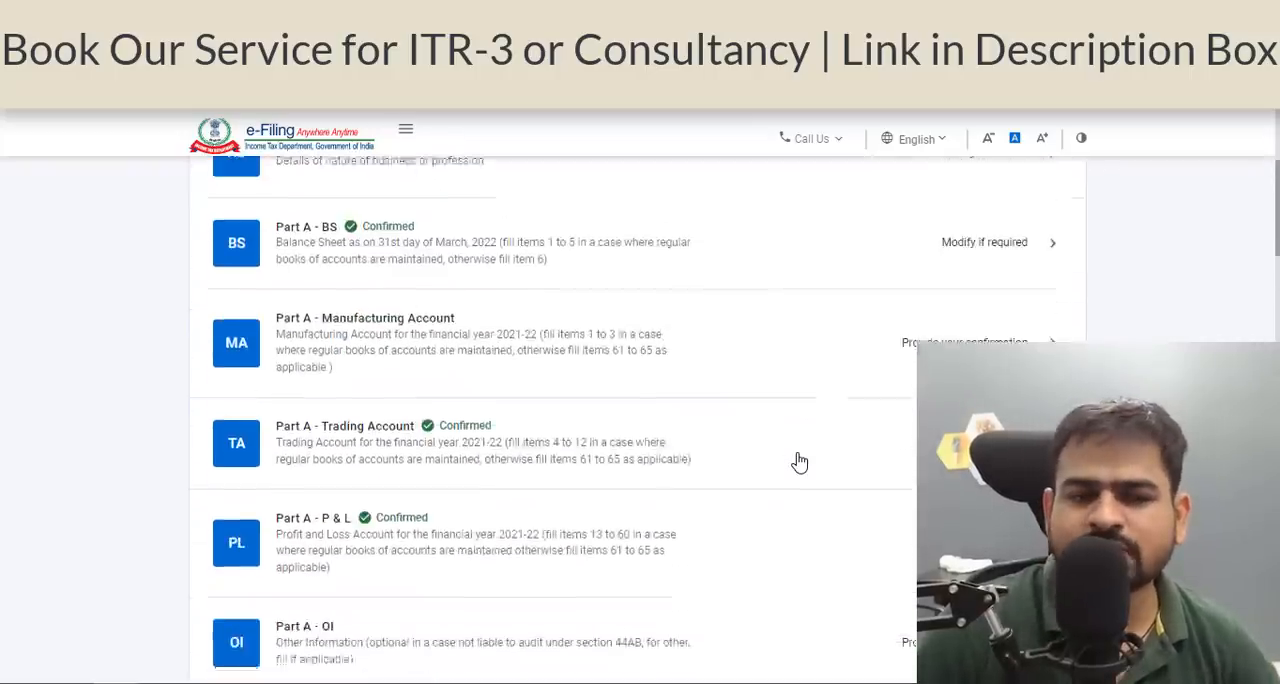
scroll(798, 456, "up", 2)
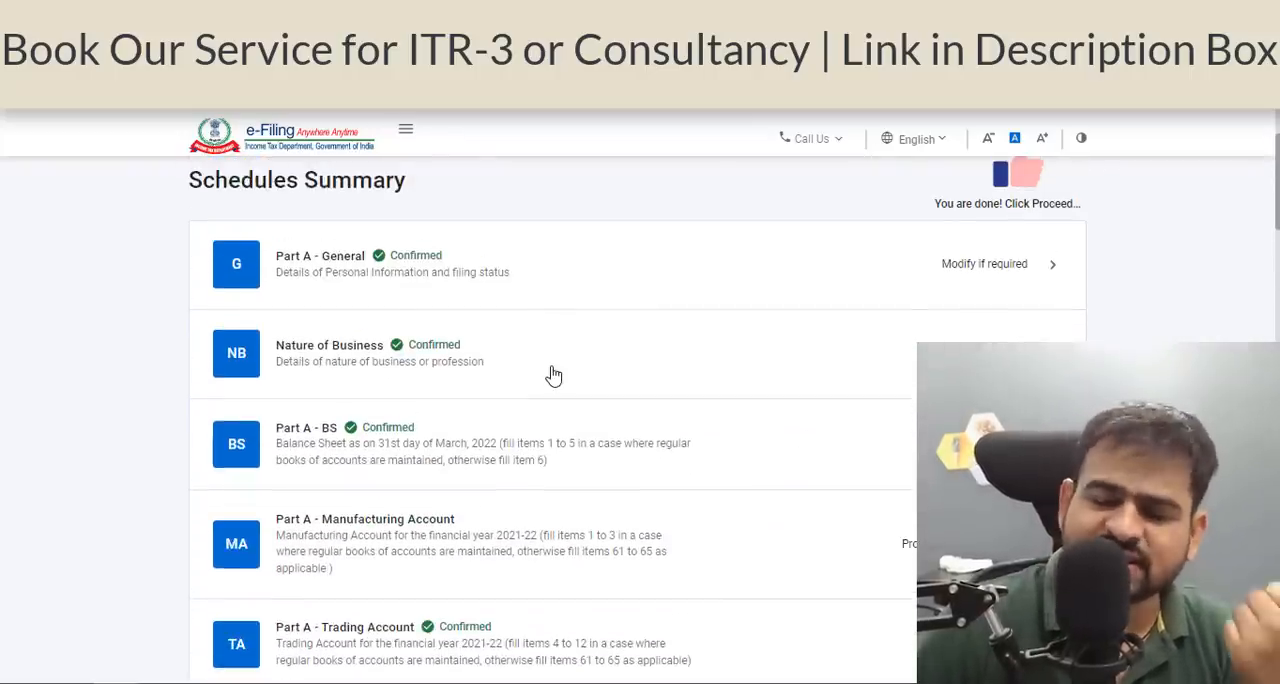
scroll(553, 373, "down", 2)
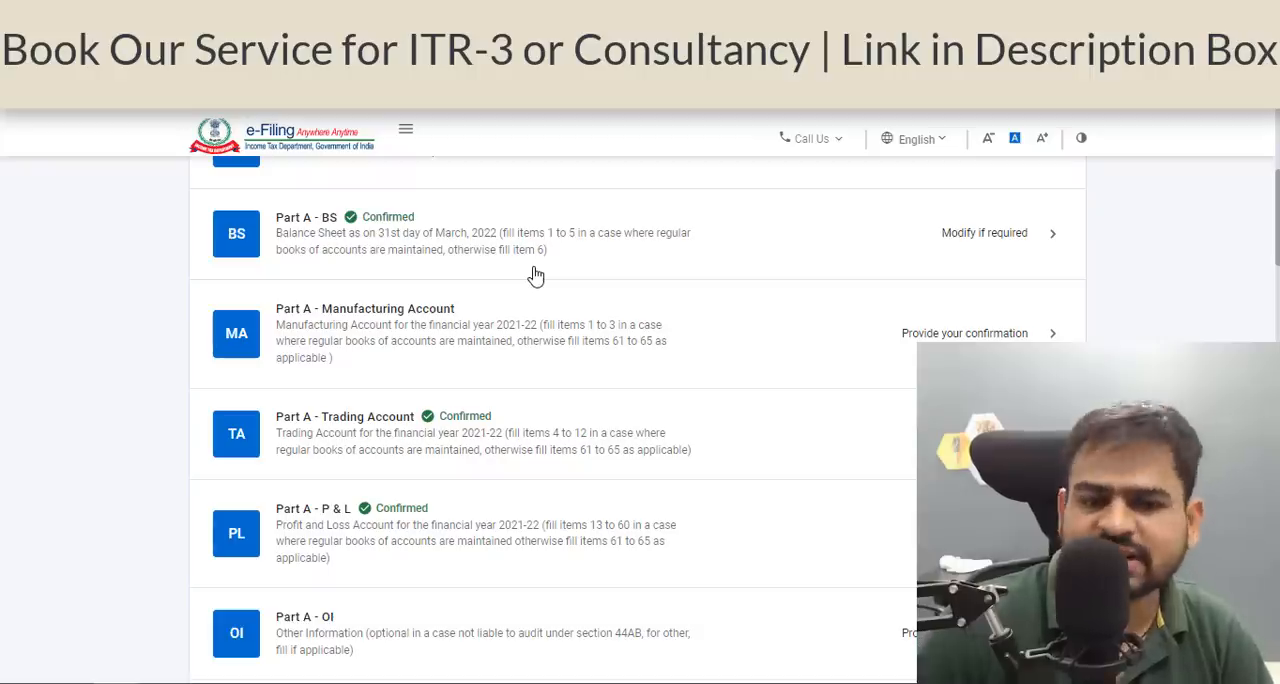
scroll(536, 275, "down", 1)
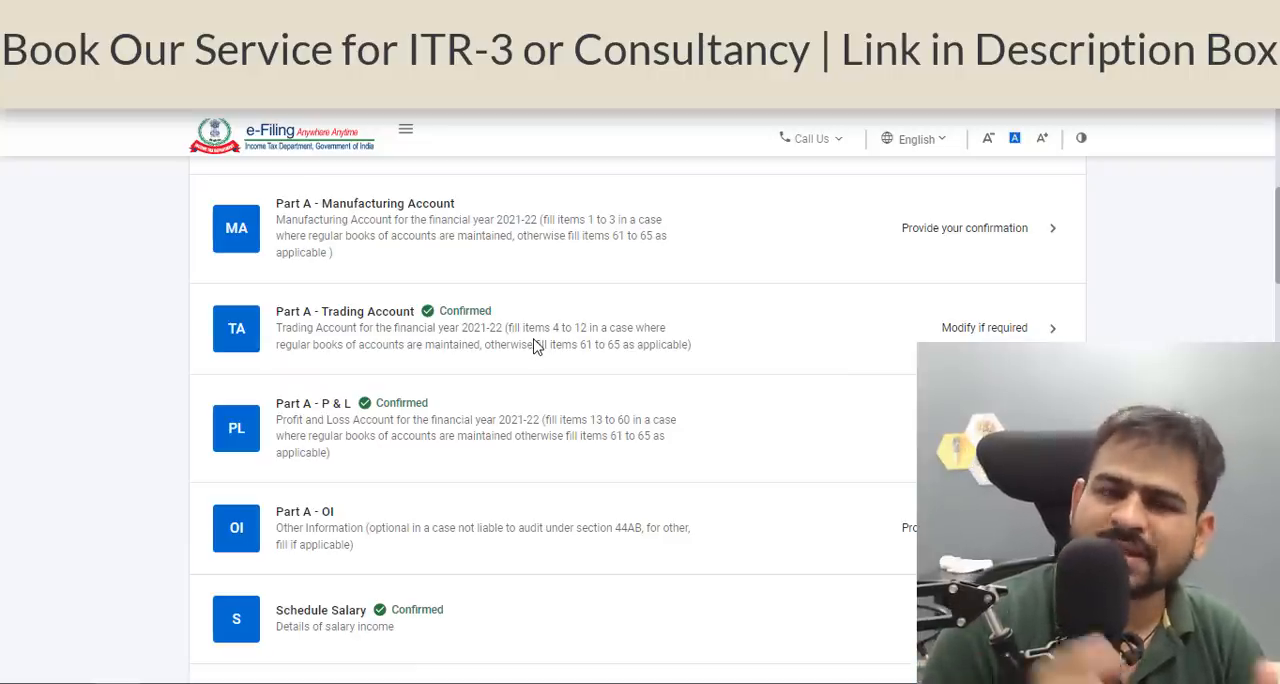
scroll(536, 345, "down", 2)
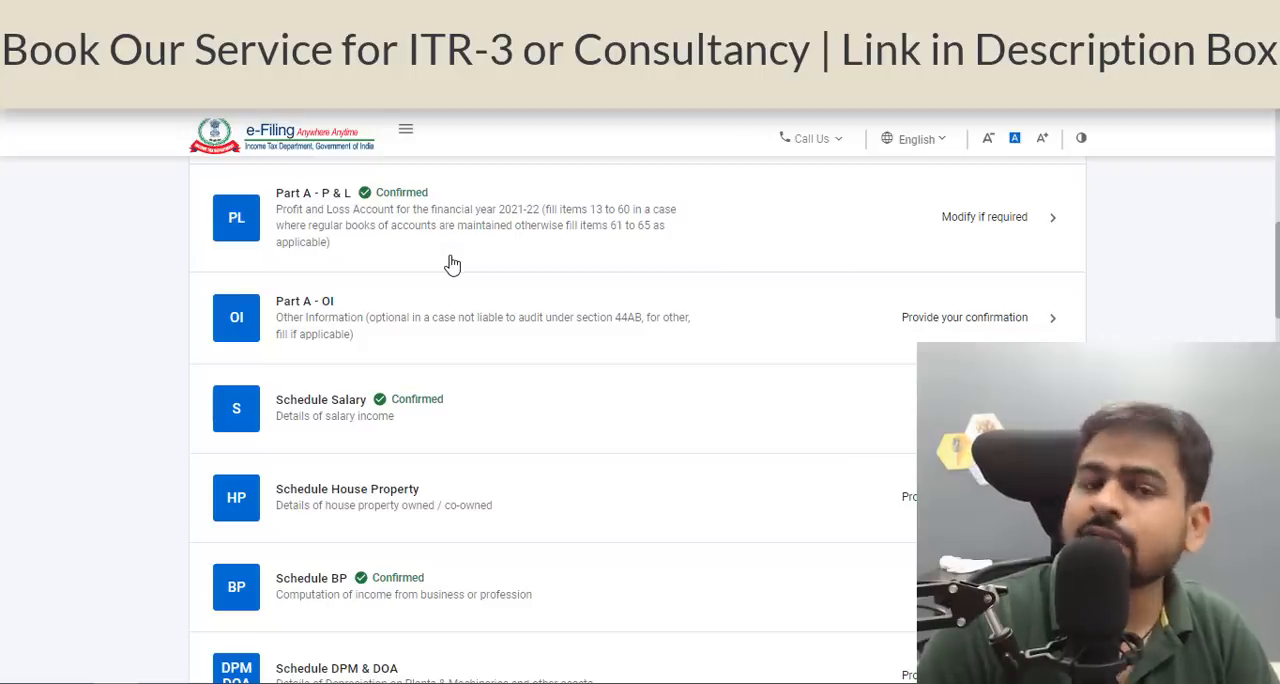
scroll(580, 326, "down", 12)
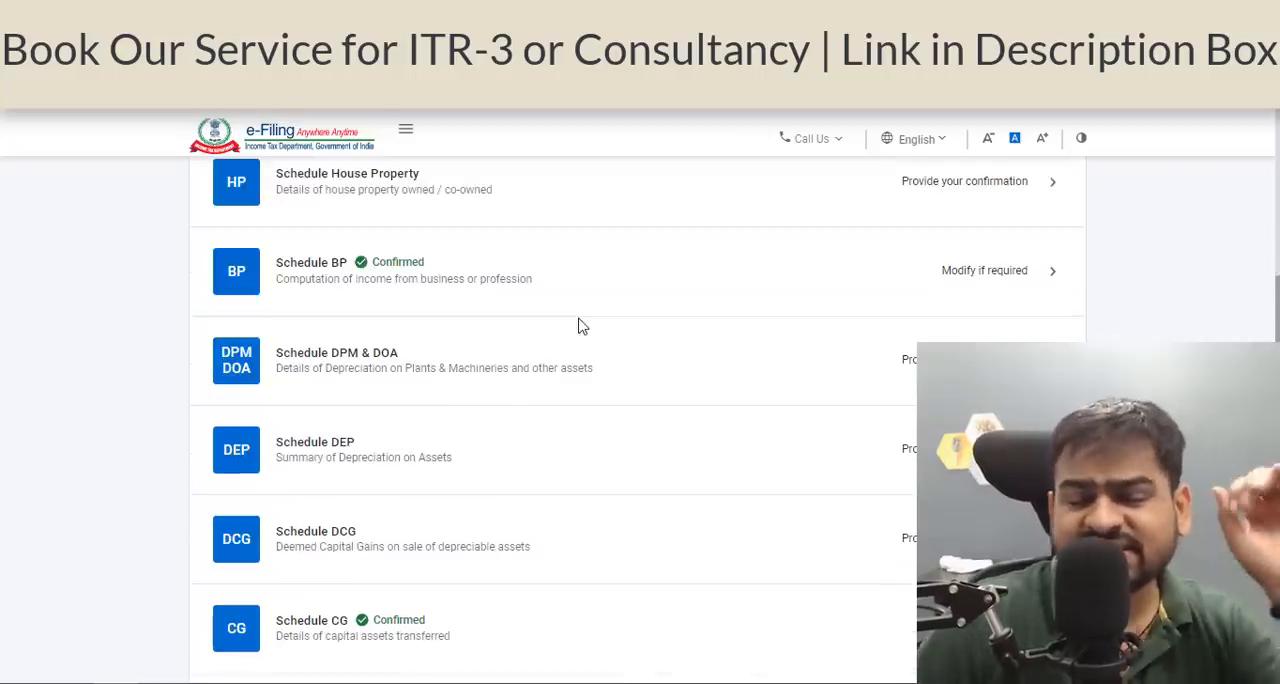
scroll(578, 326, "down", 3)
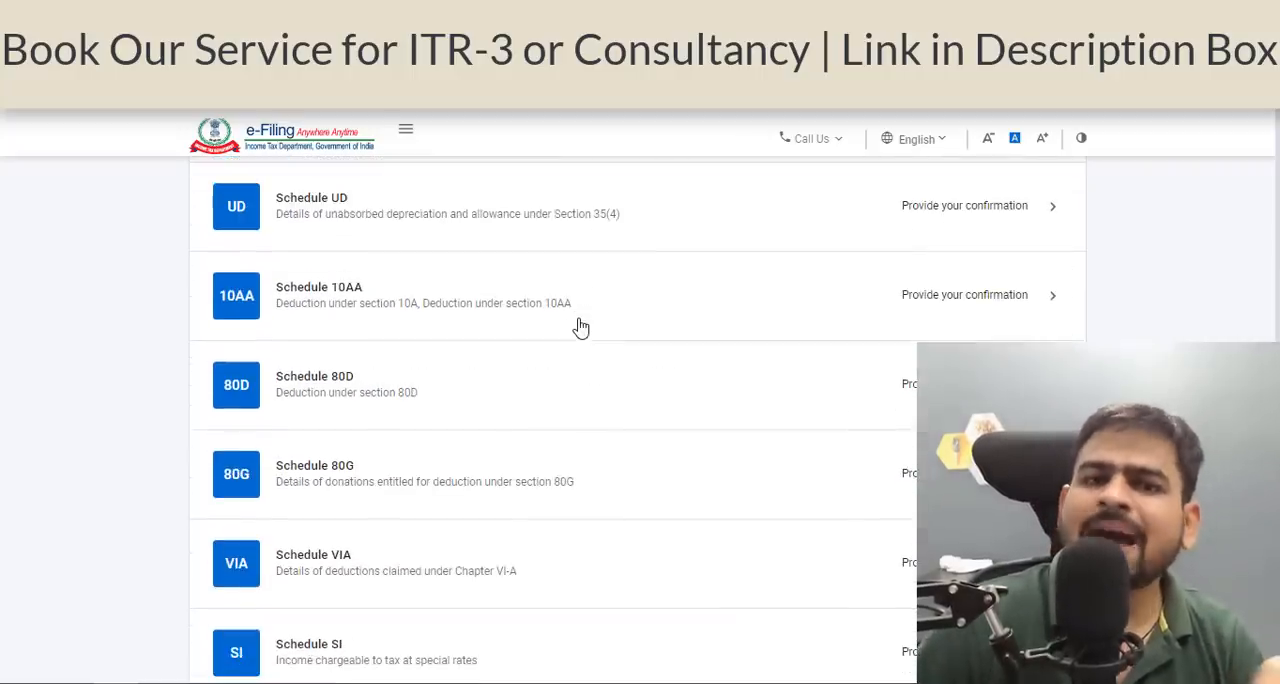